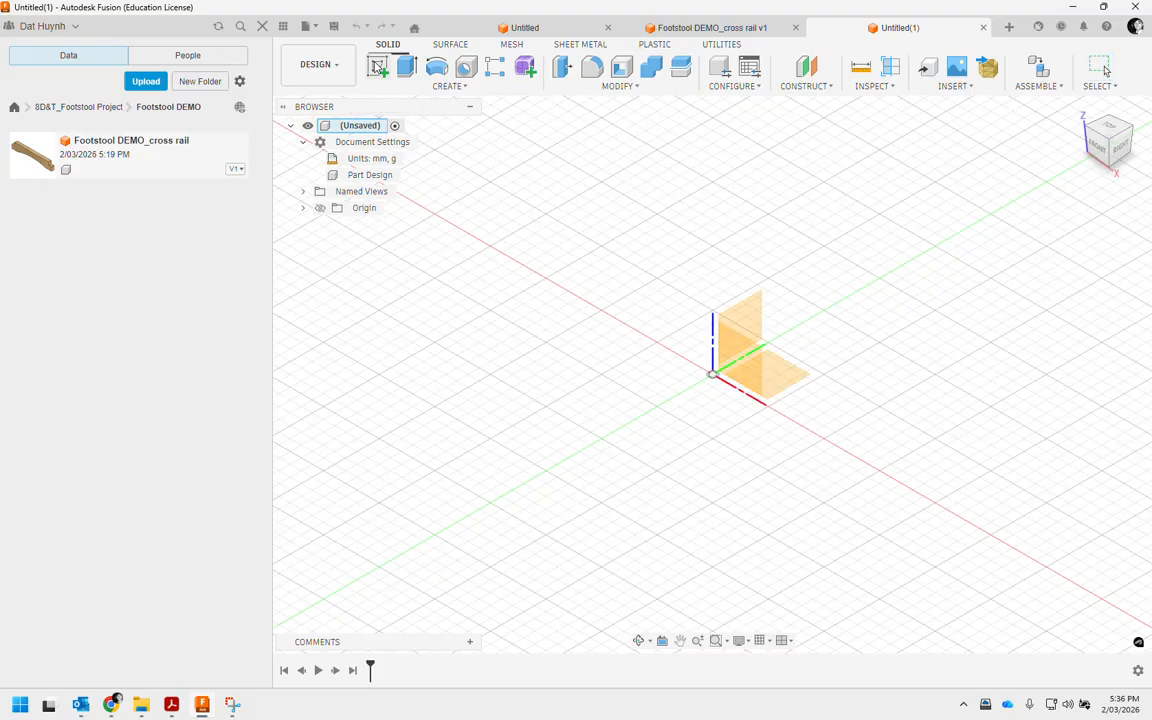
Step: Start a sketch on the front plane and draw a two-point rectangle about 120 mm tall above the origin, spanning the vertical axis
left_click(743, 373)
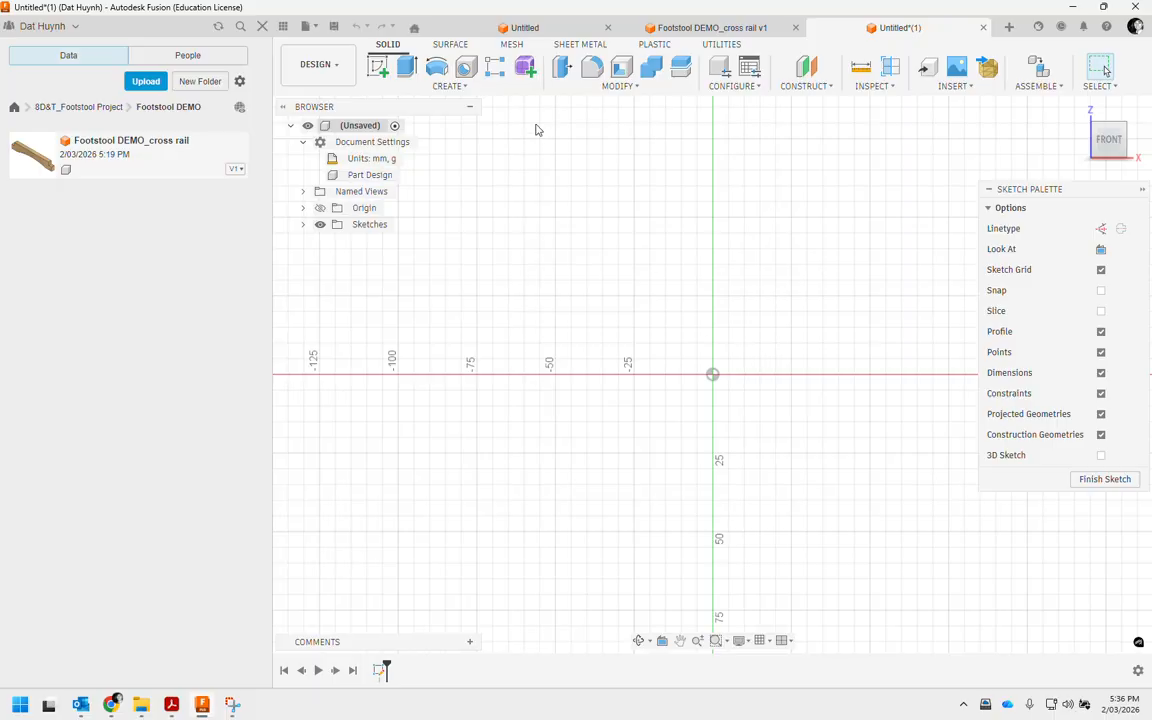
left_click(406, 66)
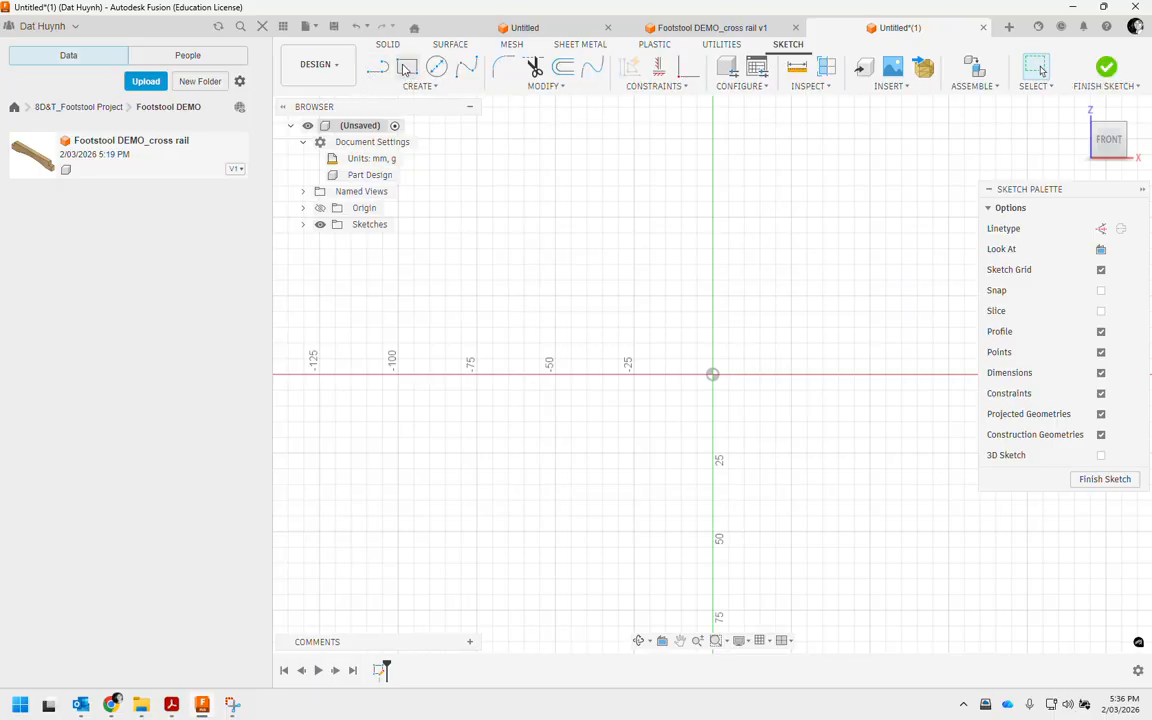
scroll(815, 255, "down", 2)
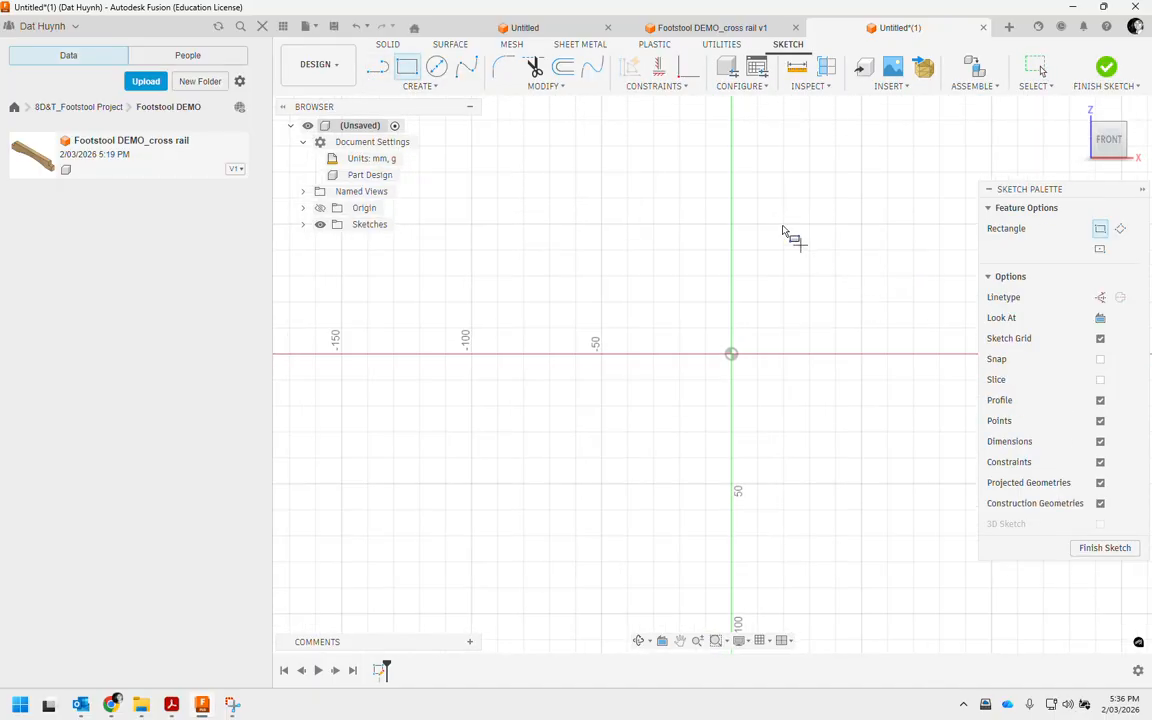
middle_click_drag(789, 239, 743, 408)
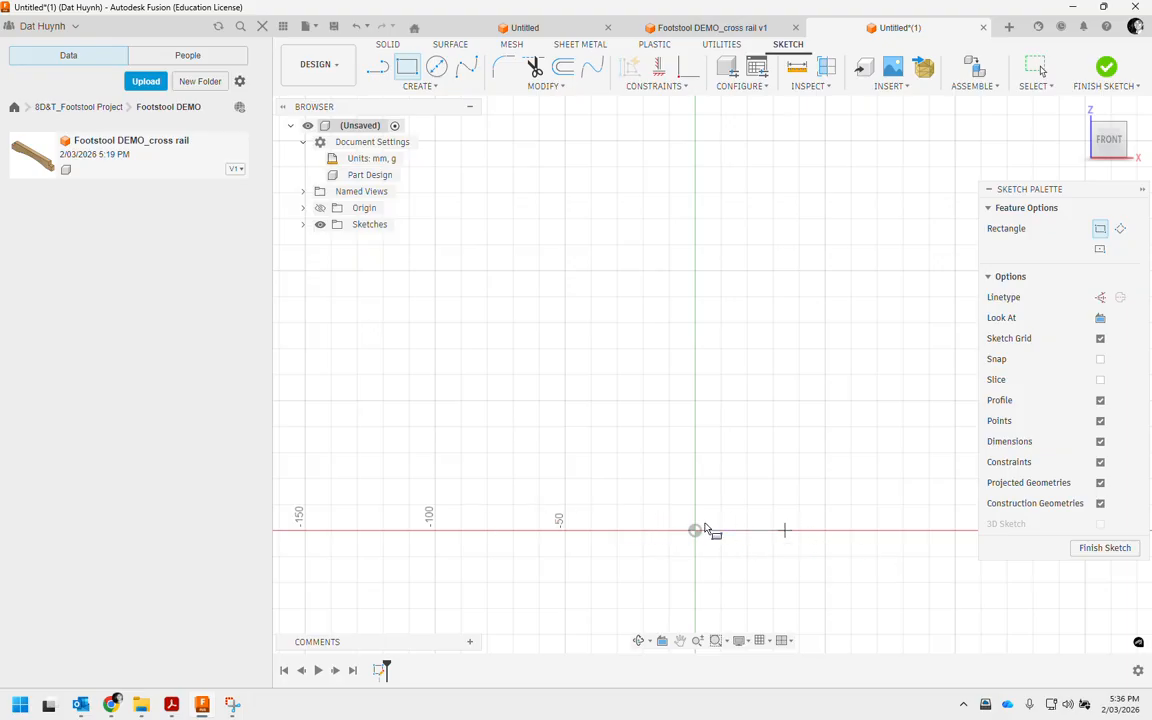
left_click(561, 187)
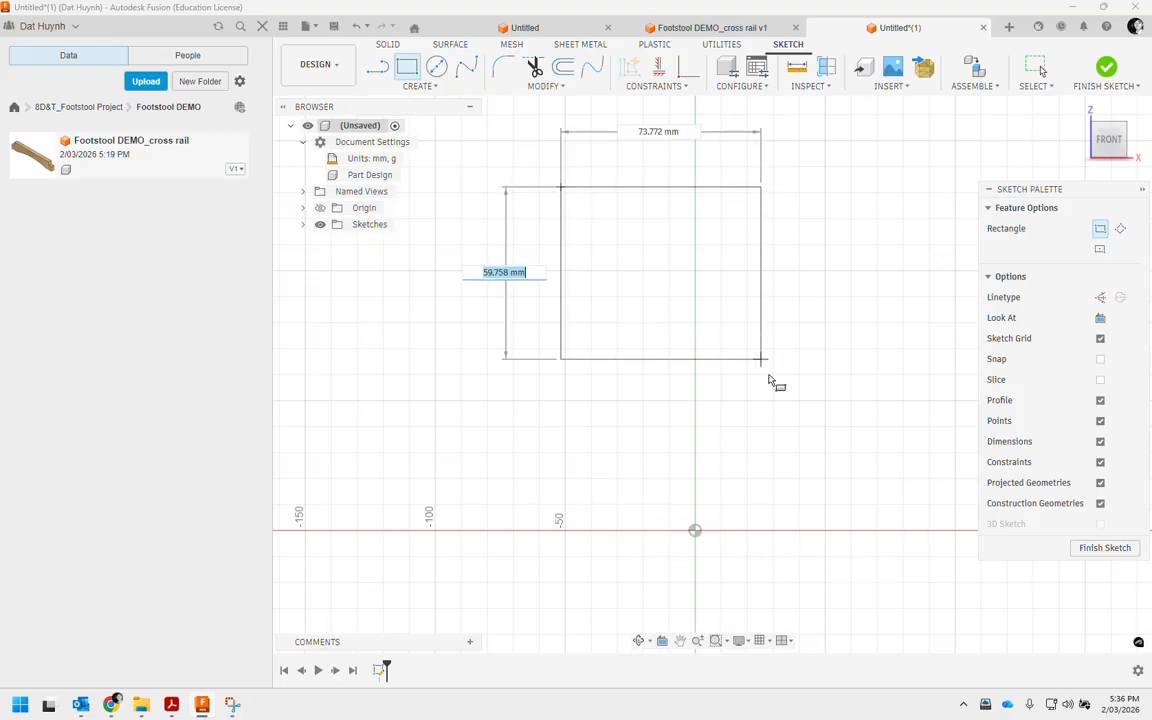
left_click(827, 499)
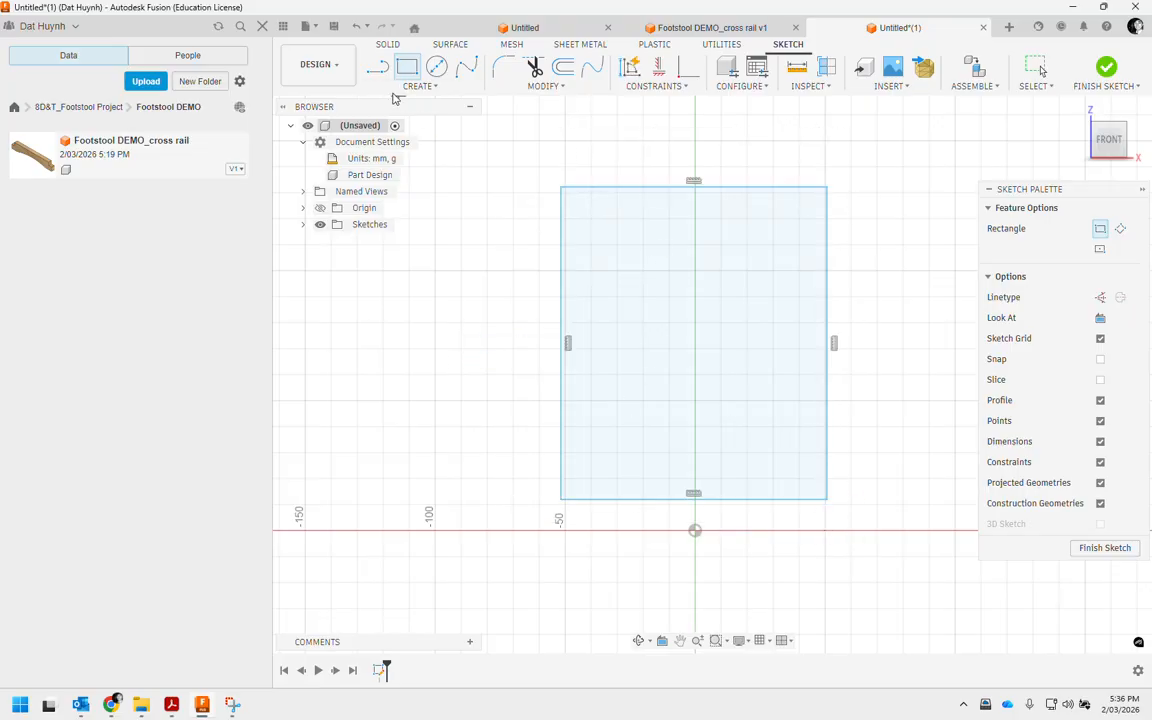
Step: Draw a vertical line joining the midpoints of the rectangle's top and bottom edges and convert it to a centerline
left_click(377, 67)
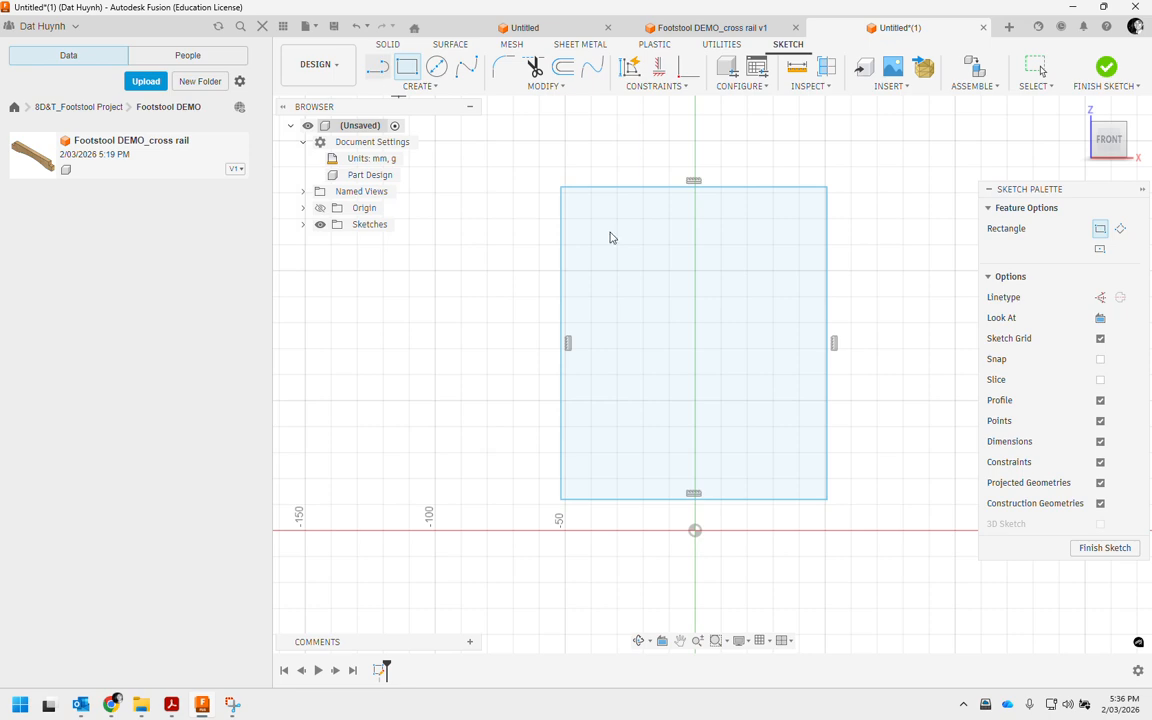
left_click(696, 190)
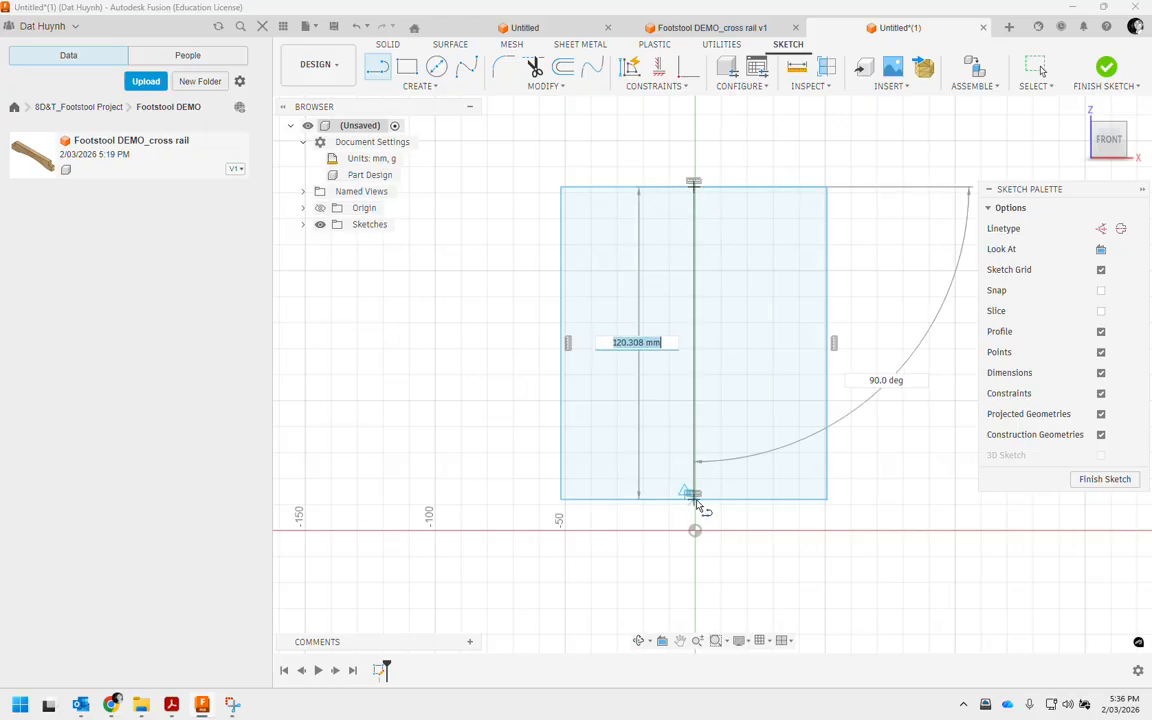
left_click(692, 506)
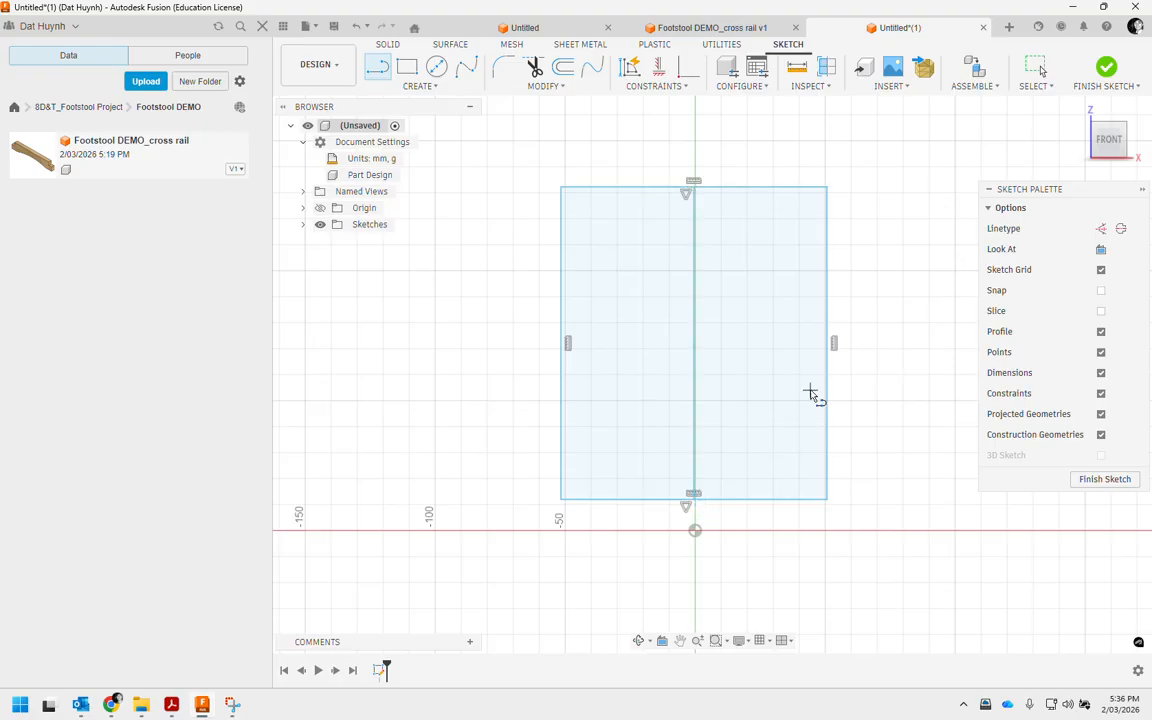
right_click(876, 393)
left_click(912, 403)
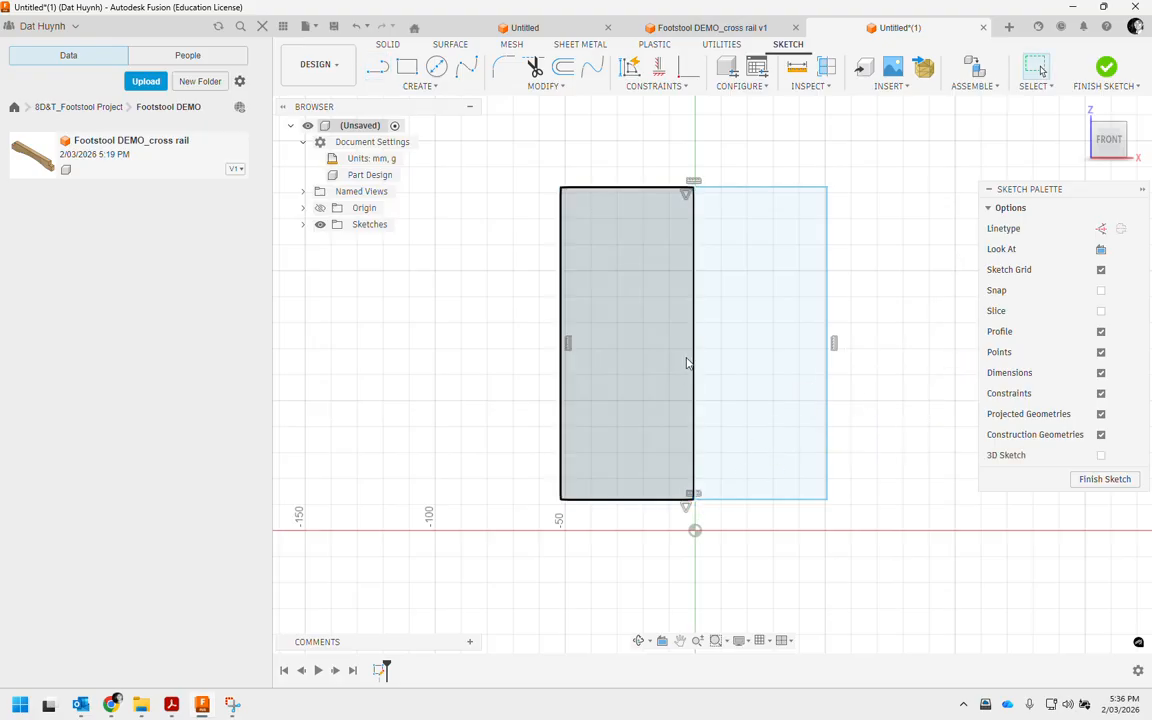
left_click(1121, 228)
left_click(906, 342)
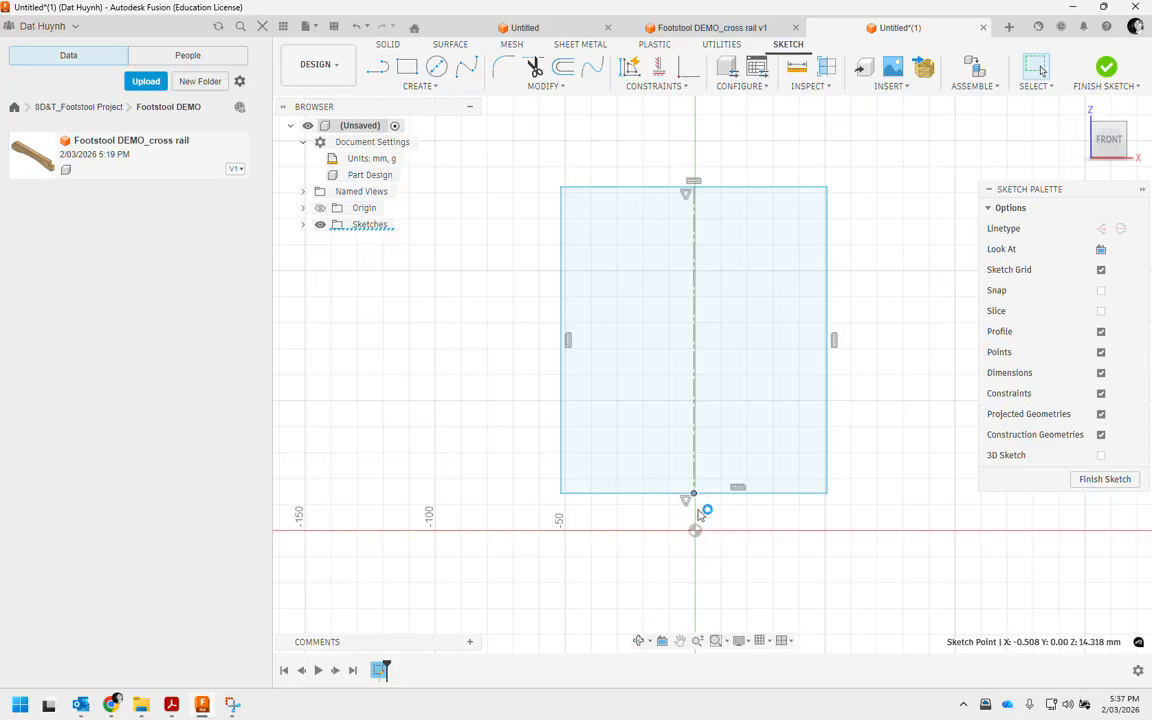
Step: Constrain the centerline's lower endpoint coincident with the sketch origin so the rectangle is centred on the vertical axis
mouse_move(705, 492)
left_mouse_down()
mouse_move(733, 378)
mouse_move(620, 358)
mouse_move(830, 247)
mouse_move(779, 337)
mouse_move(702, 291)
mouse_move(735, 381)
mouse_move(778, 400)
left_mouse_up()
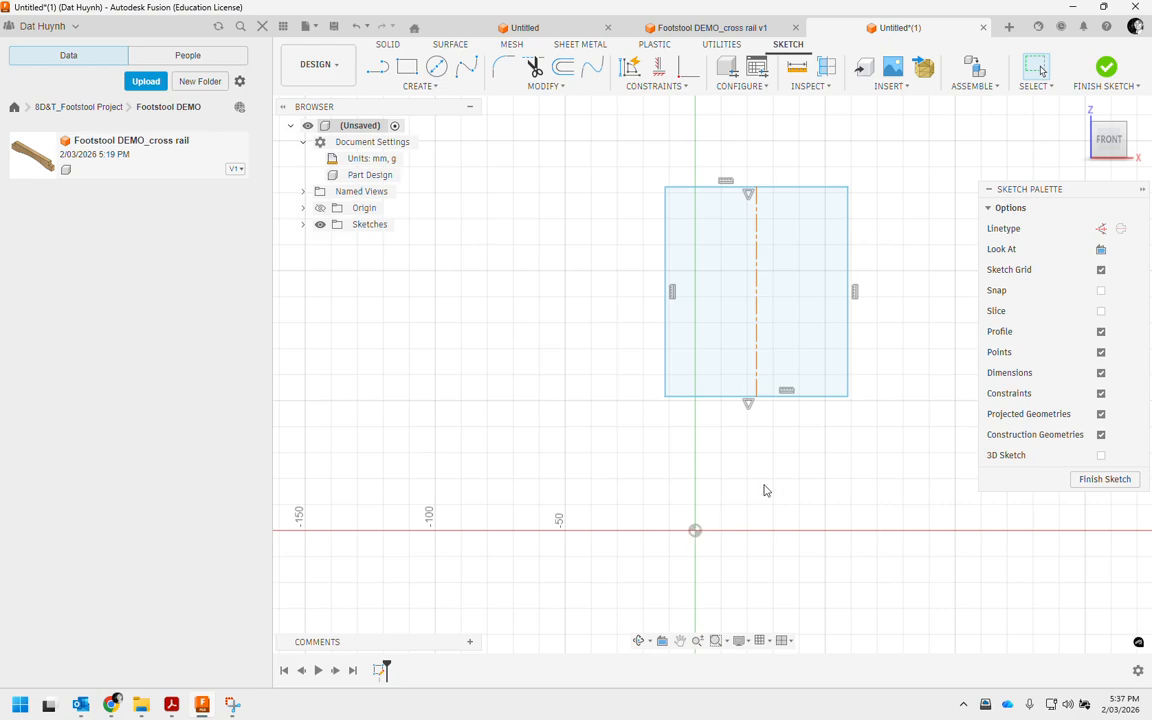
left_click(660, 88)
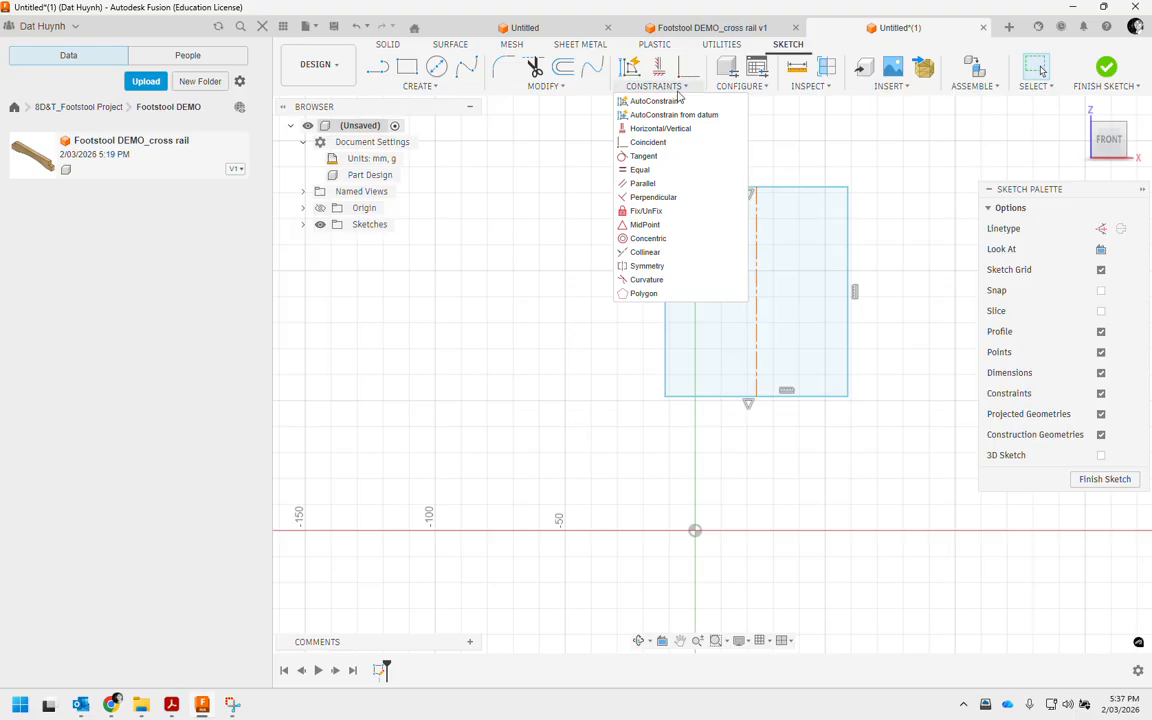
left_click(661, 146)
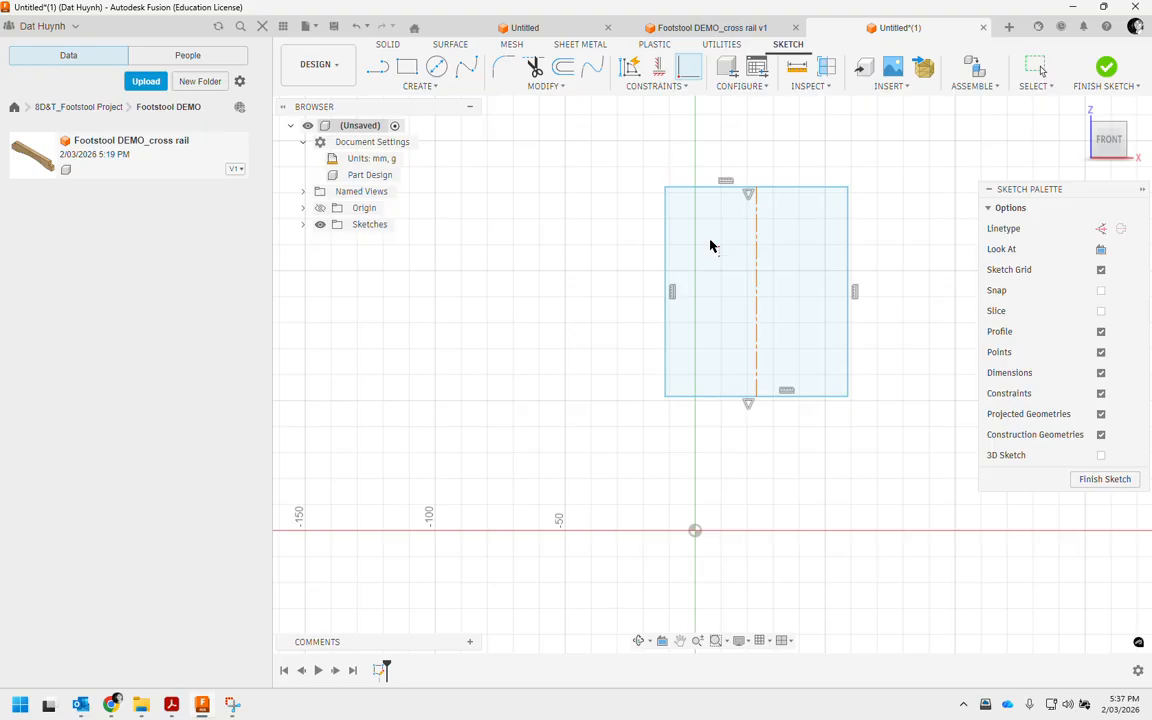
left_click(756, 397)
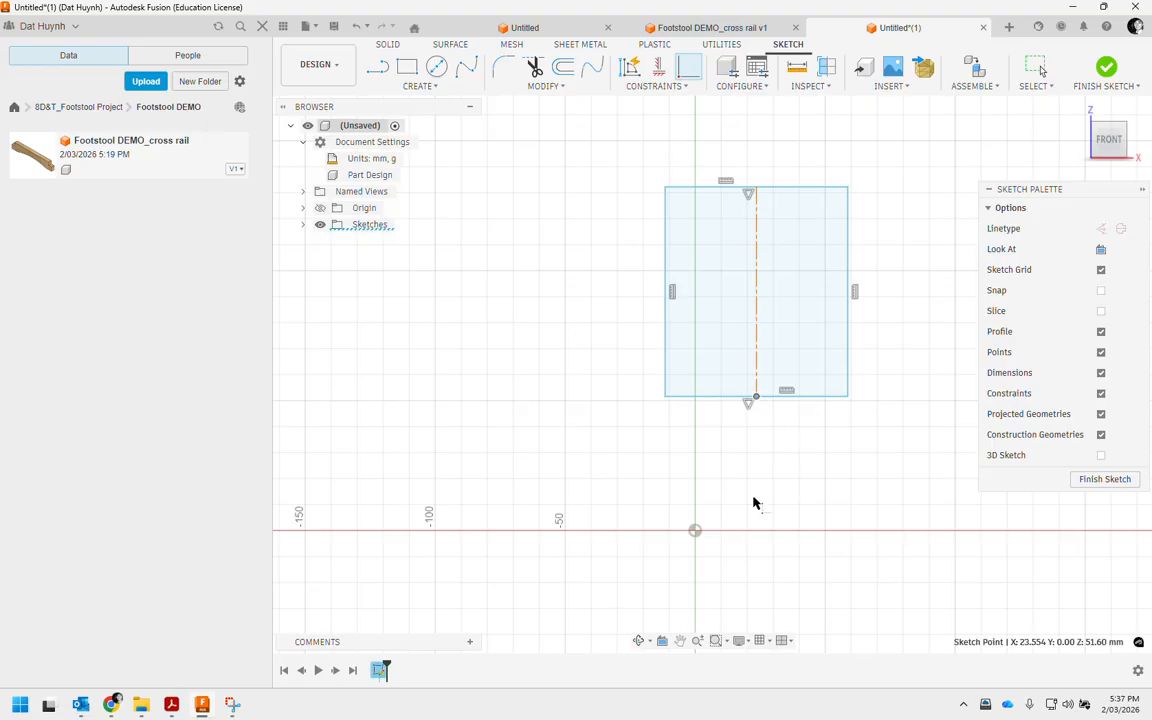
left_click(695, 531)
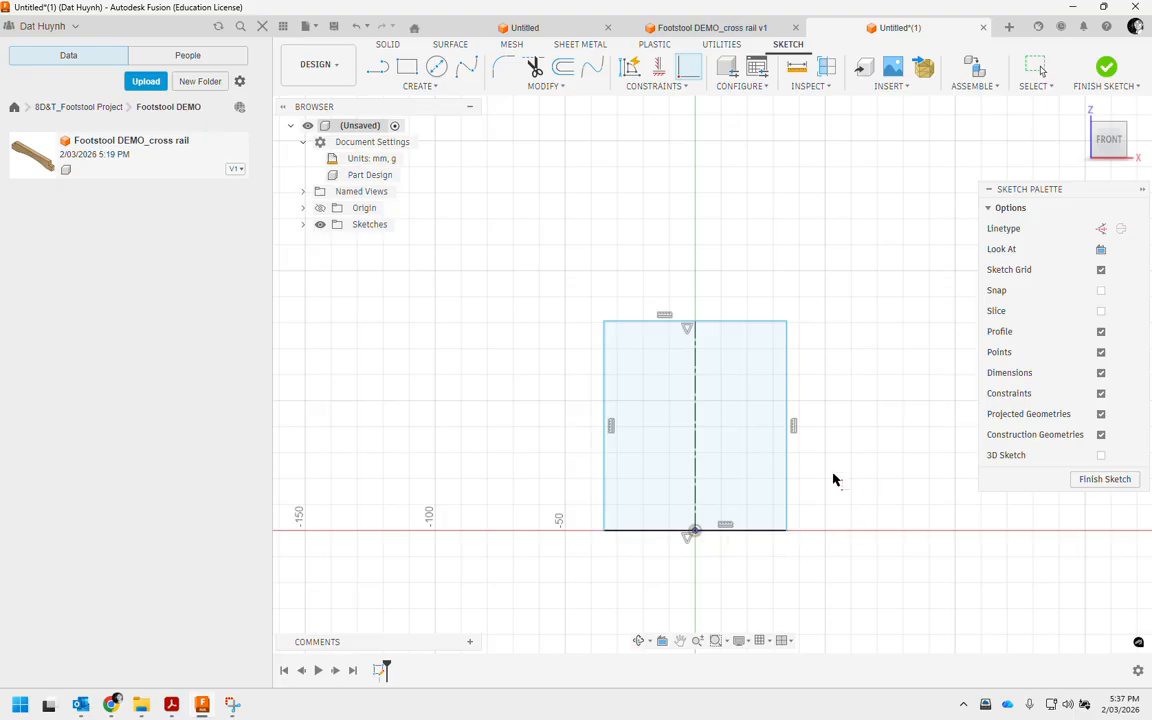
right_click(628, 241)
left_click(660, 241)
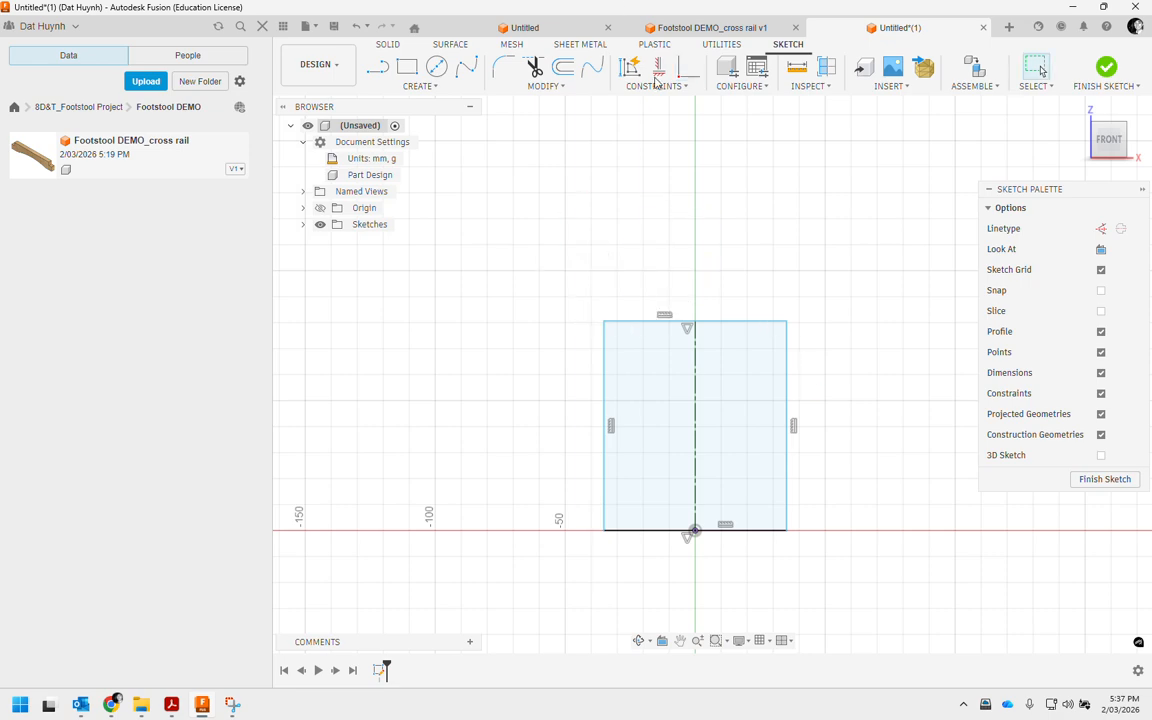
Step: Stretch the rectangle to about 128 mm wide and 93 mm tall by moving its top and left edges
mouse_move(655, 321)
left_mouse_down()
mouse_move(655, 170)
mouse_move(655, 300)
left_mouse_up()
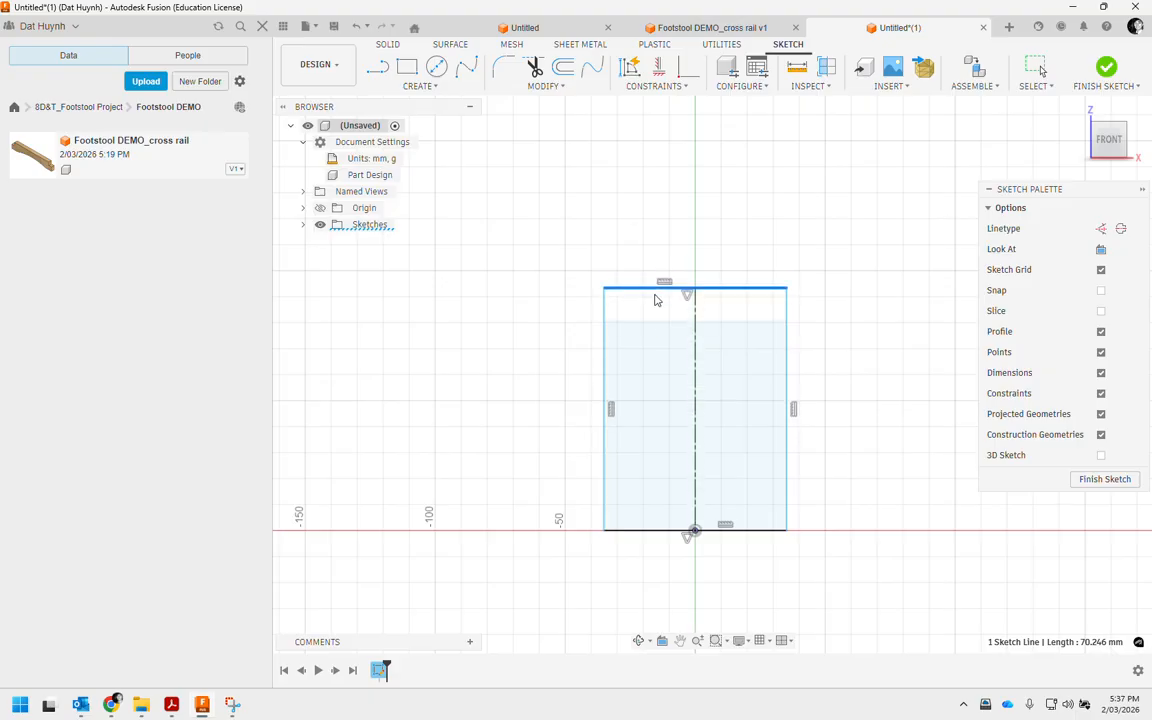
left_click(604, 366)
left_click_drag(605, 364, 529, 404)
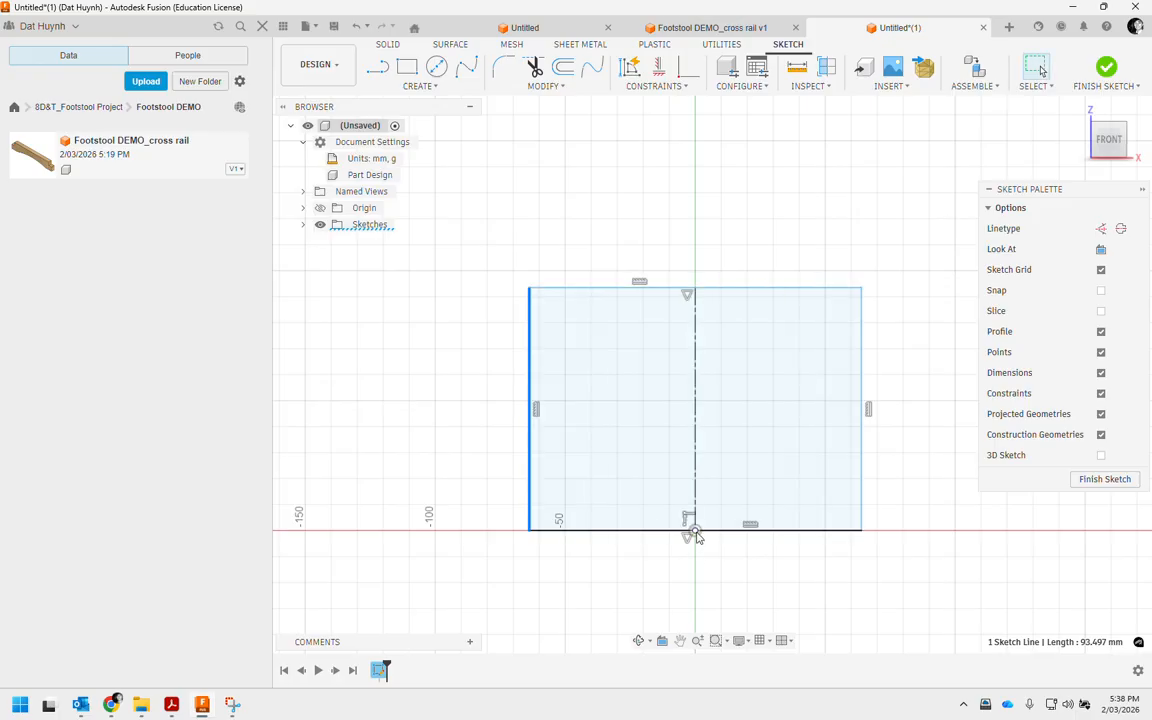
left_click(730, 578)
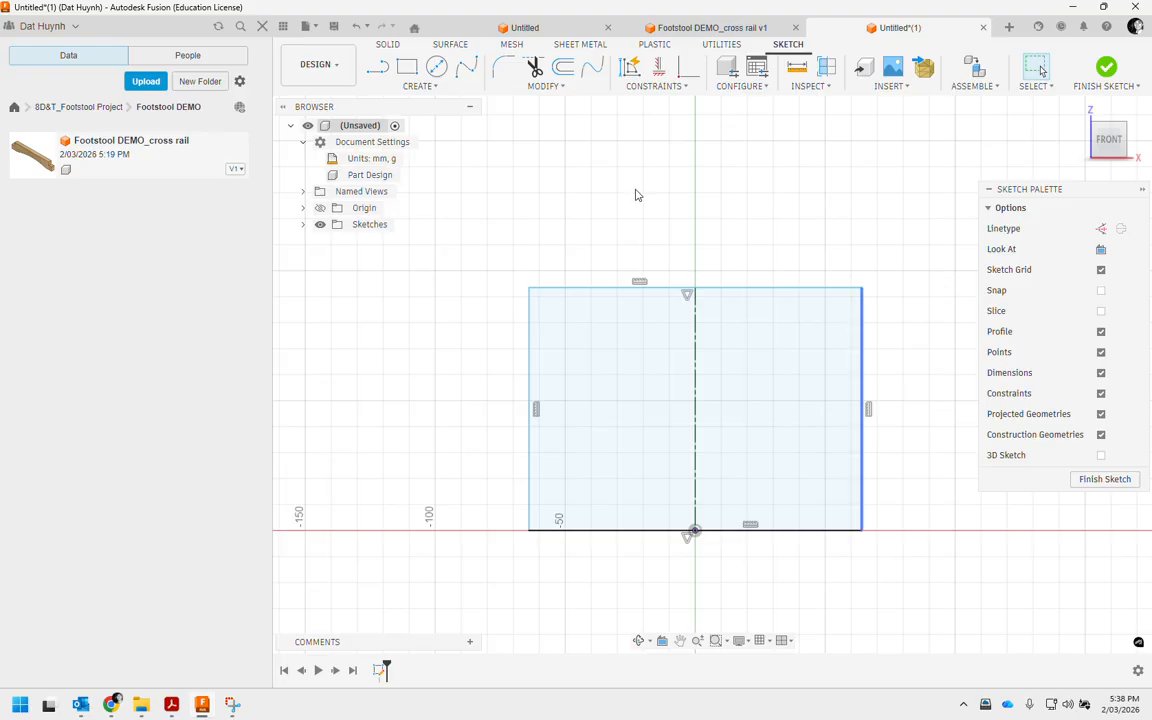
Step: Dimension the rectangle's width to 140 mm between its two vertical sides
left_click(420, 86)
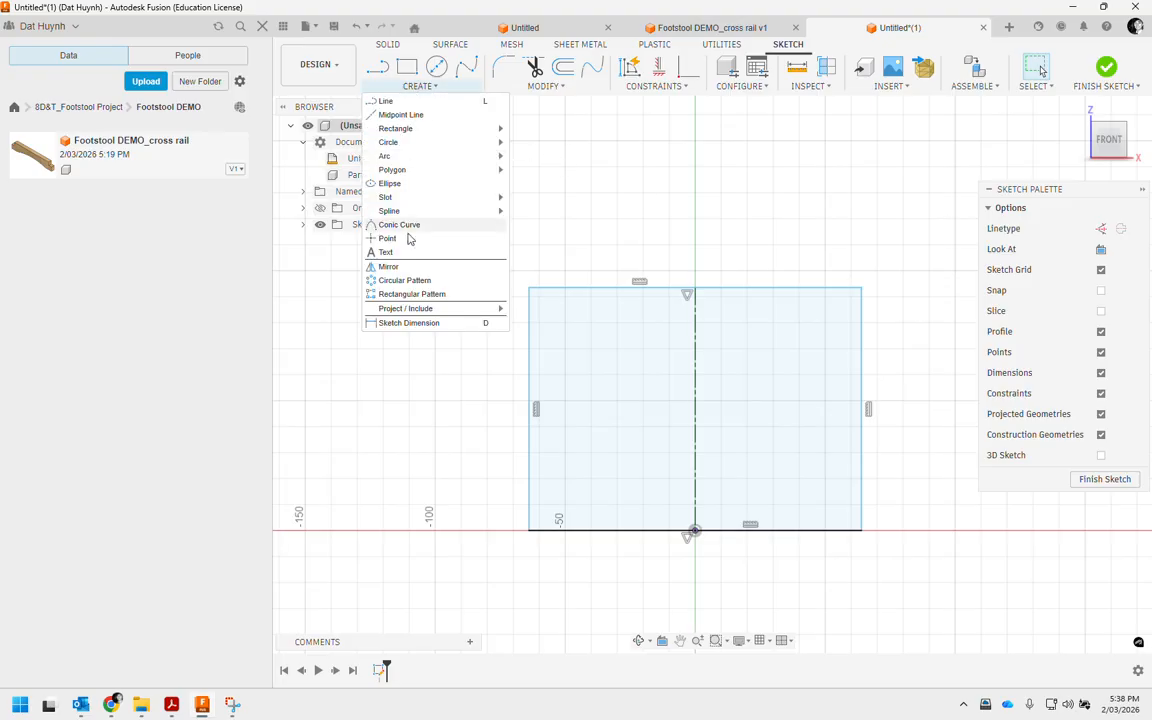
left_click(648, 284)
left_click(657, 224)
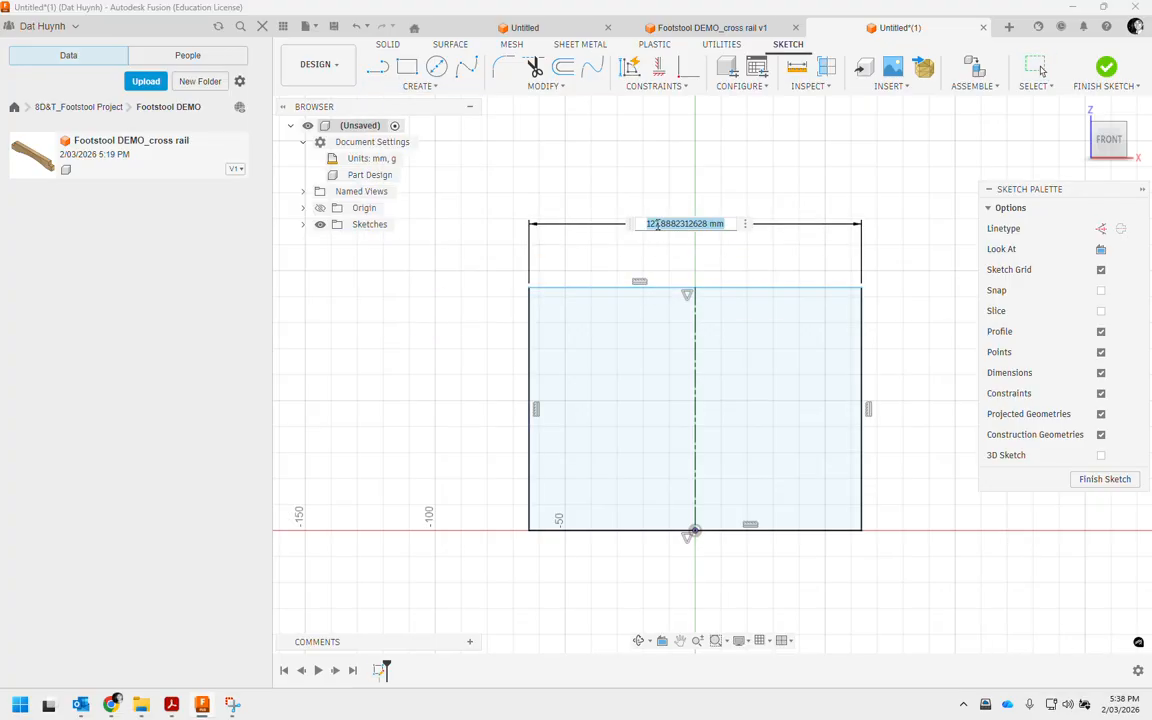
type("140")
key("Return")
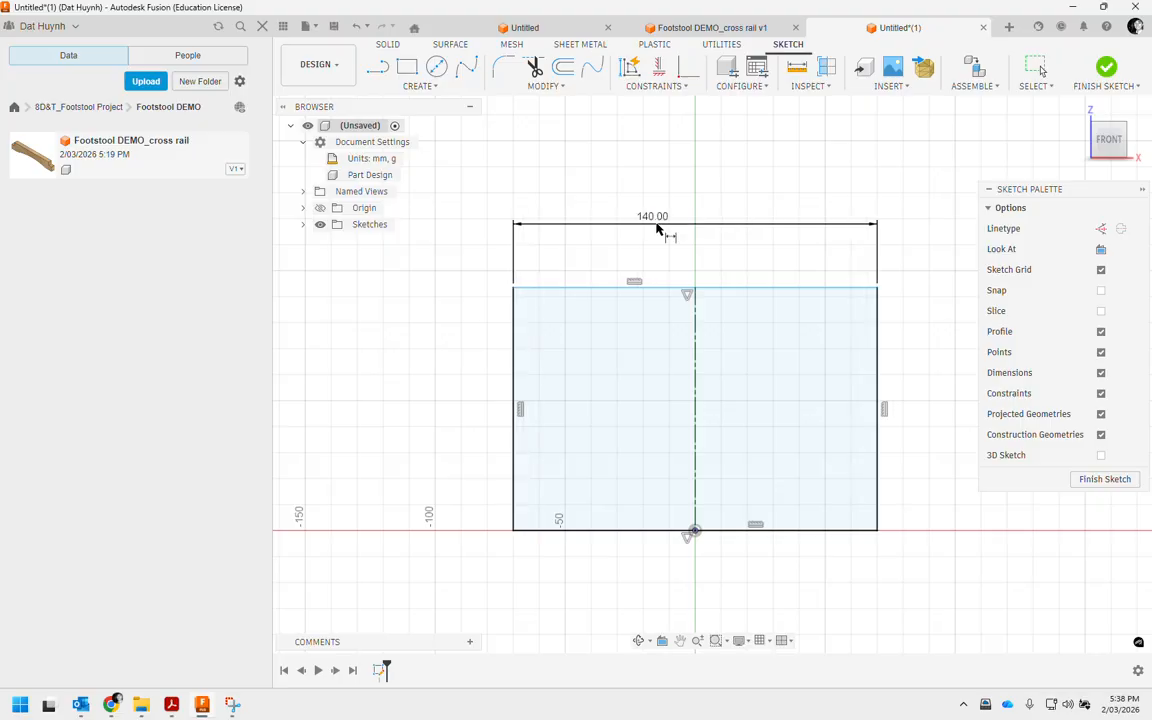
Step: Dimension the rectangle's height to 190 mm along its left side
left_click(514, 362)
left_click(467, 366)
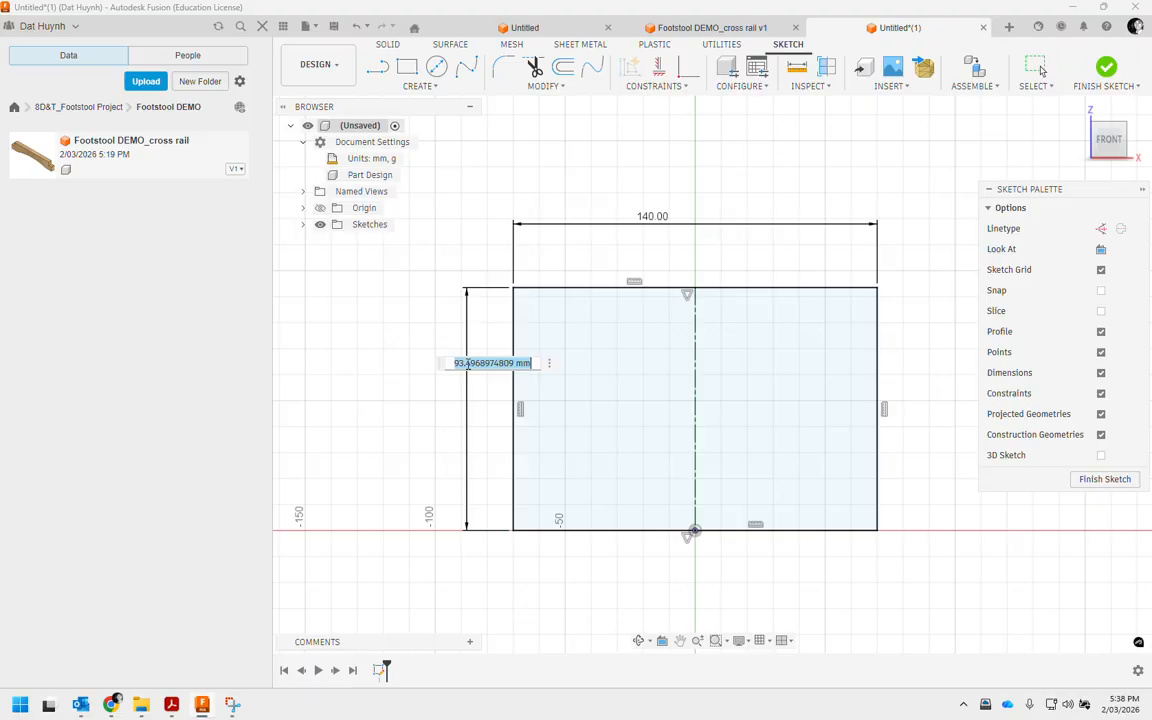
type("190")
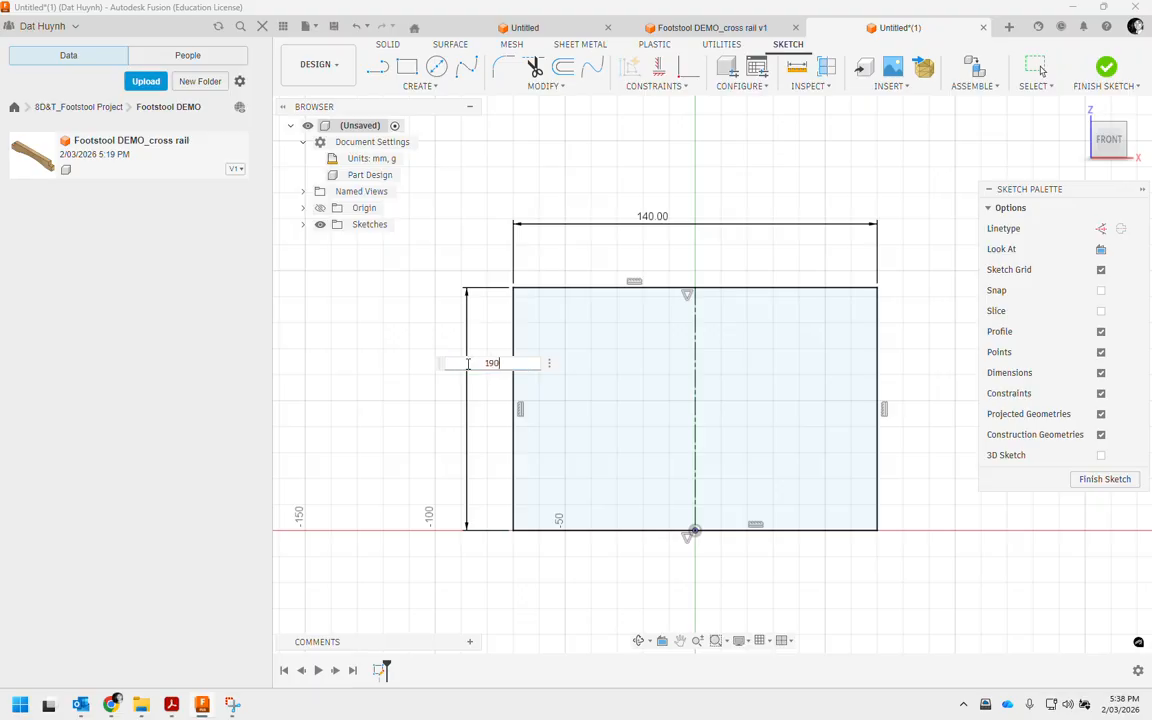
key("Return")
scroll(722, 400, "down", 3)
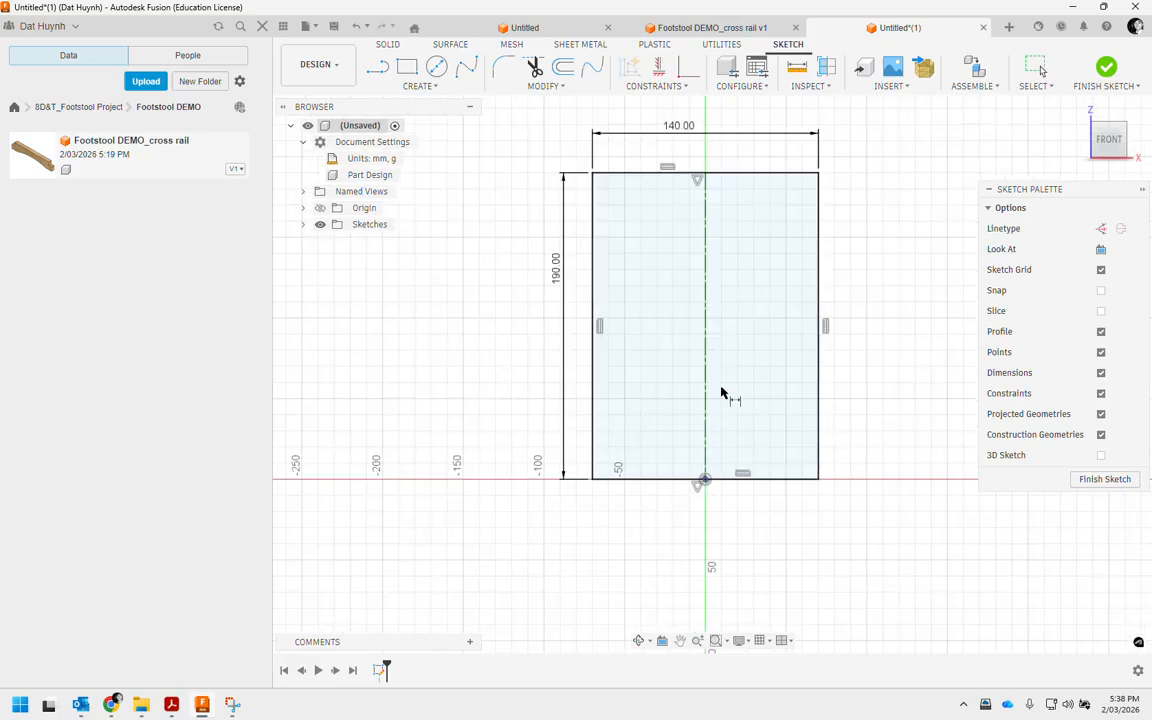
right_click(869, 247)
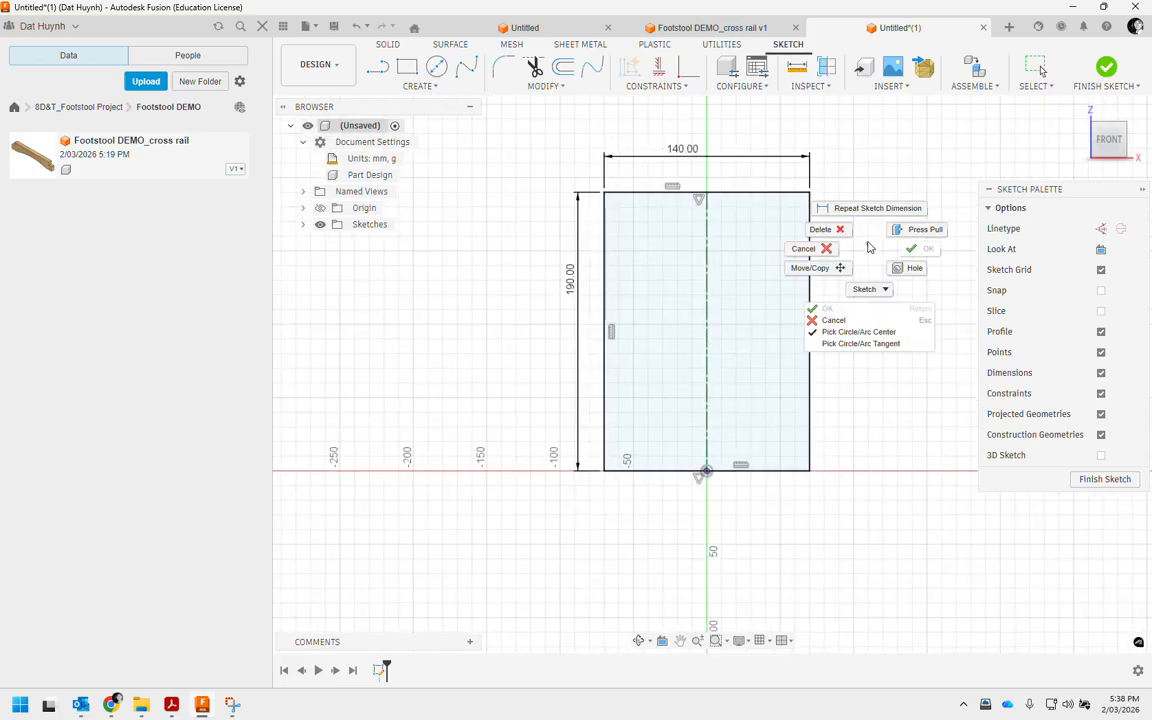
left_click(908, 249)
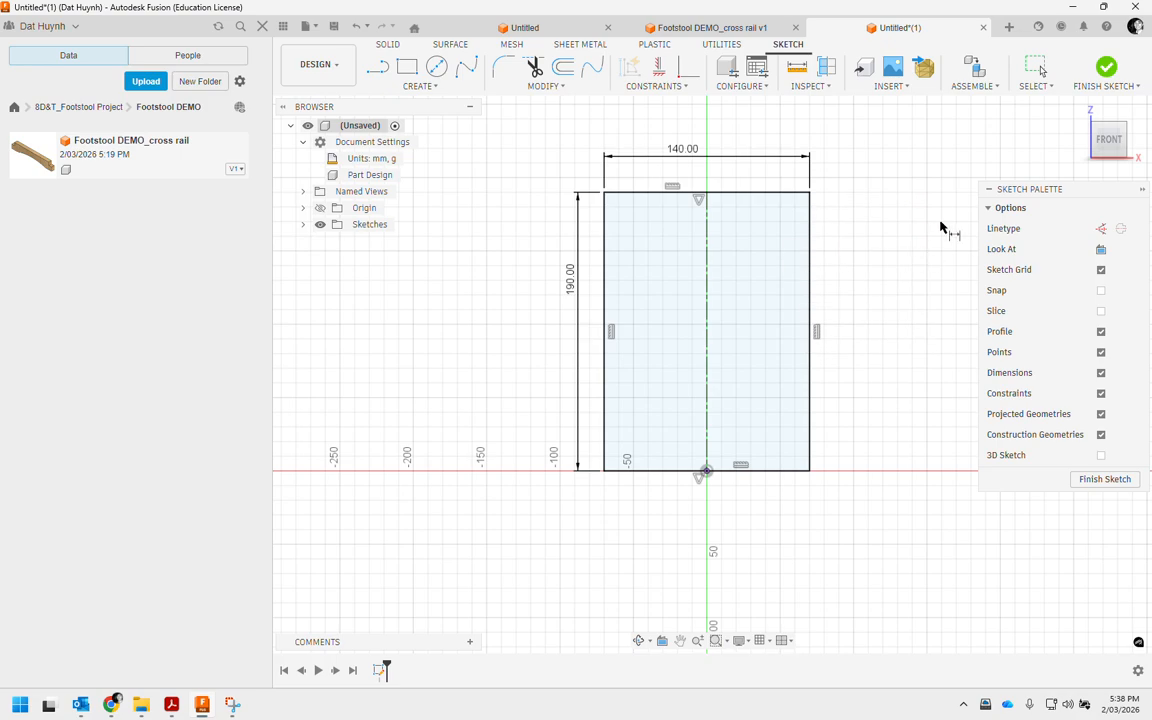
Step: Finish the sketch and extrude both halves of the rectangle 19 mm as a new body
left_click(1106, 70)
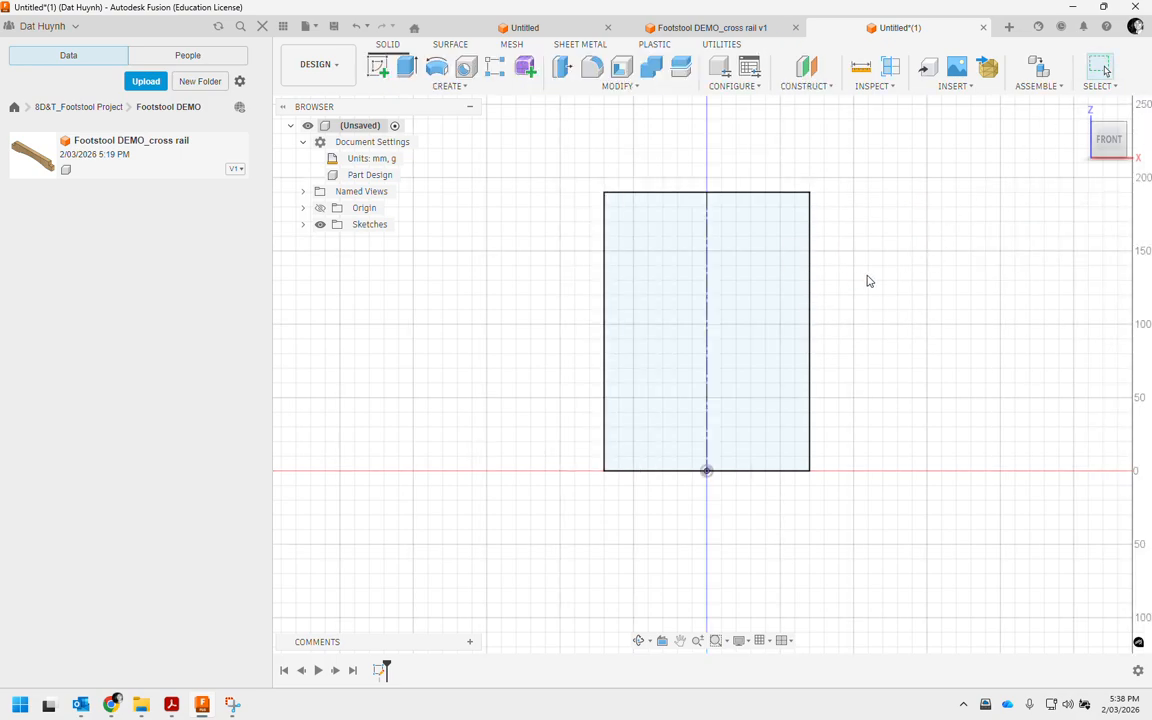
left_click(406, 66)
left_click(666, 350)
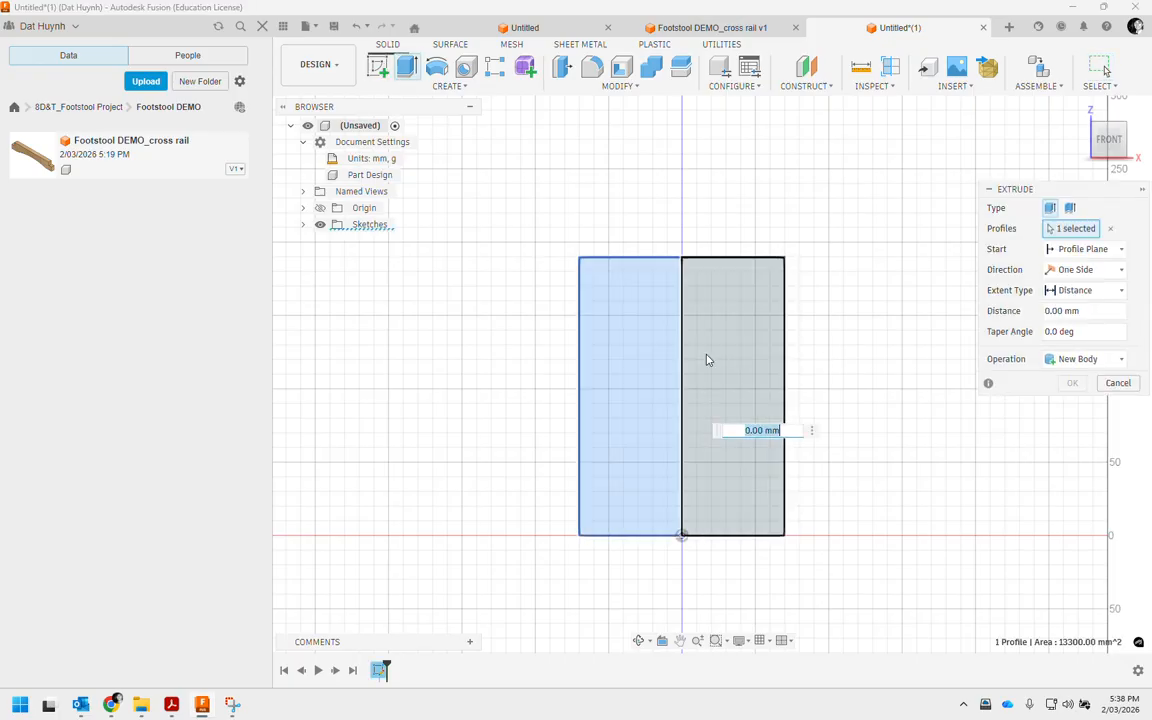
left_click(710, 360)
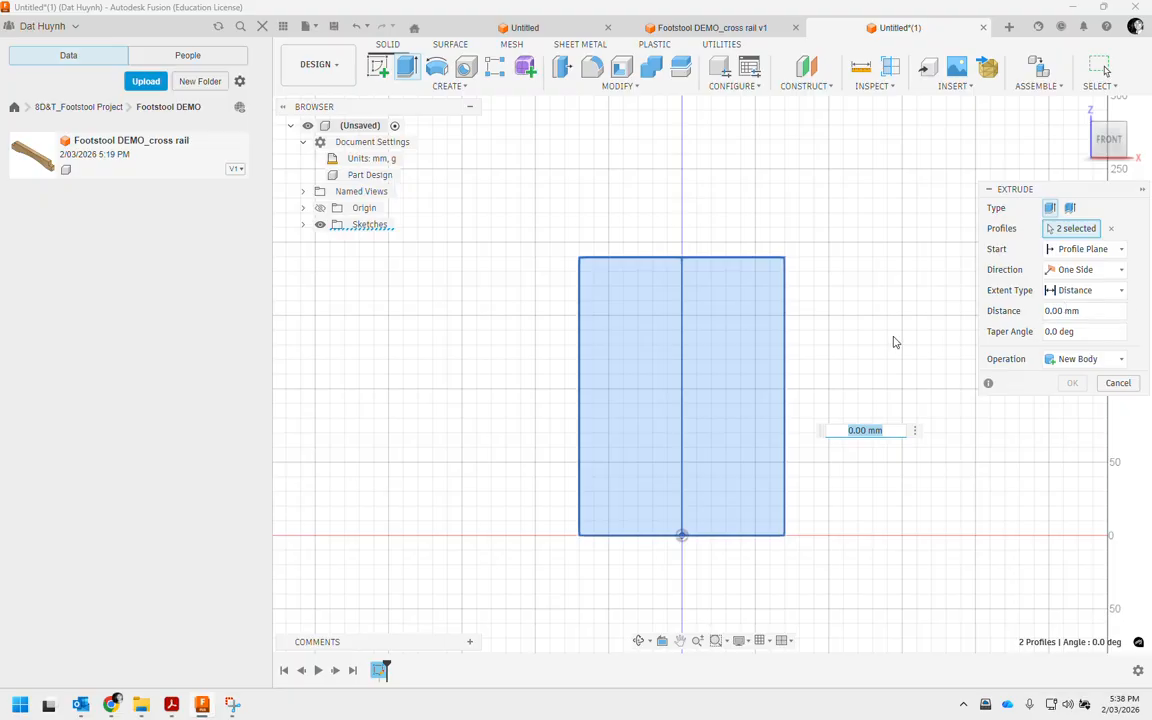
middle_click_drag(848, 340, 801, 388, "shift")
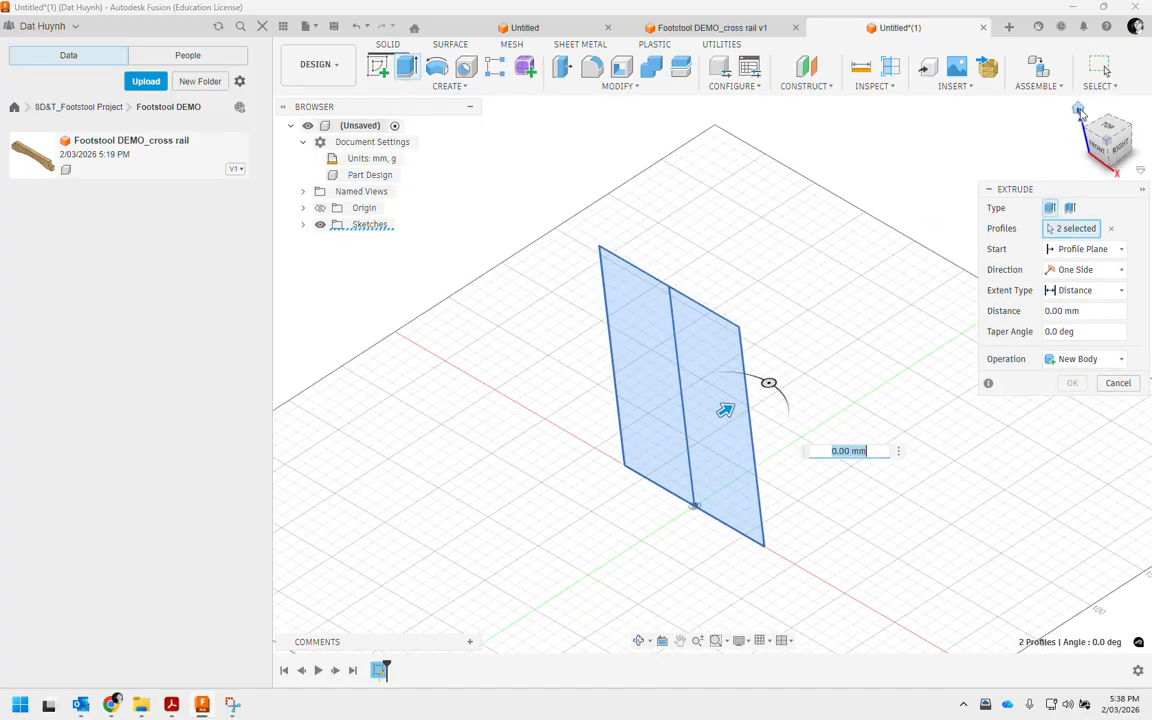
left_click(1079, 110)
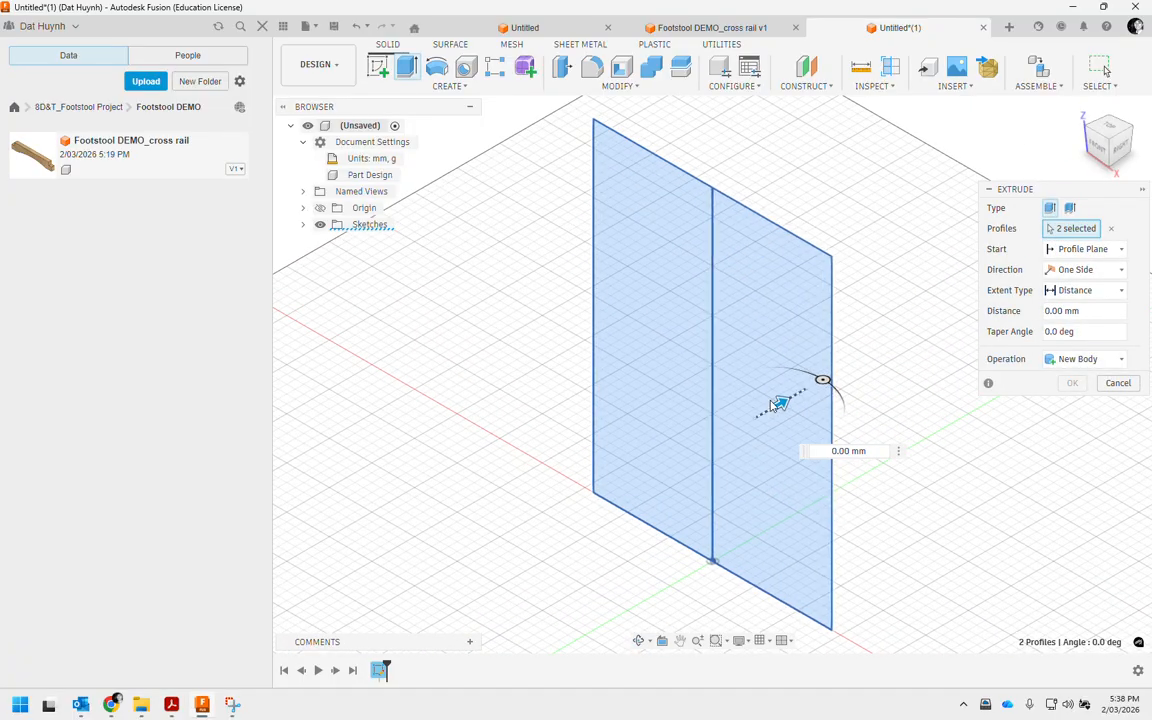
left_click_drag(779, 403, 819, 444)
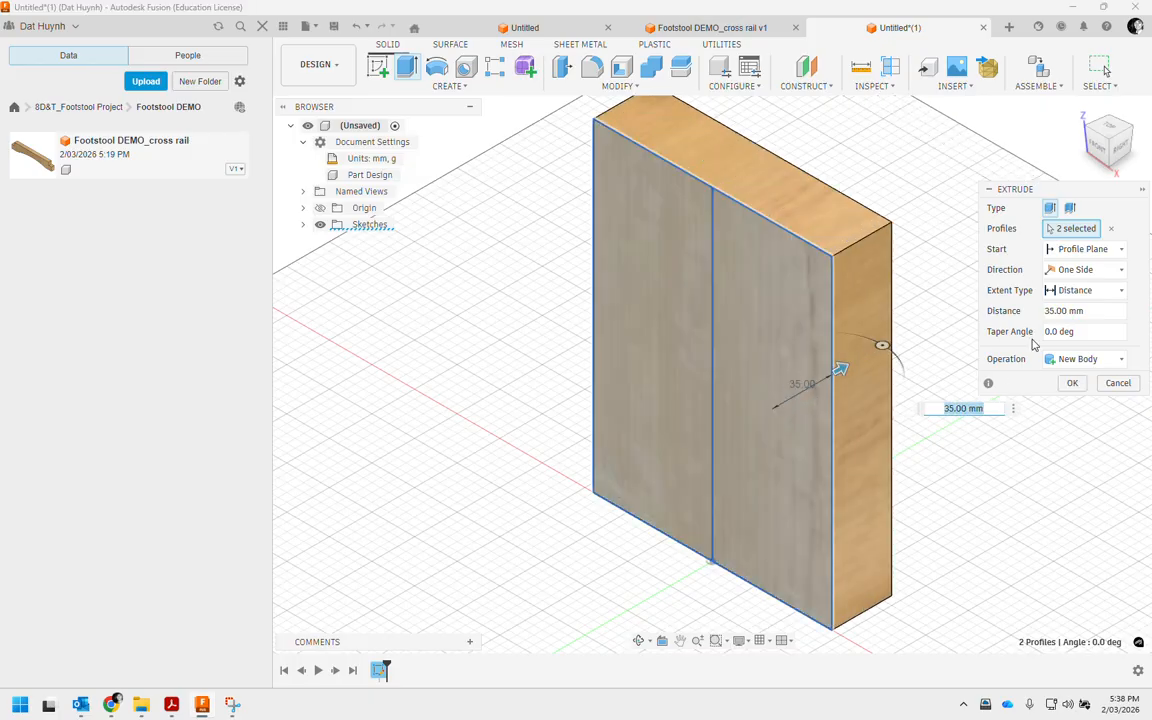
double_click(1054, 312)
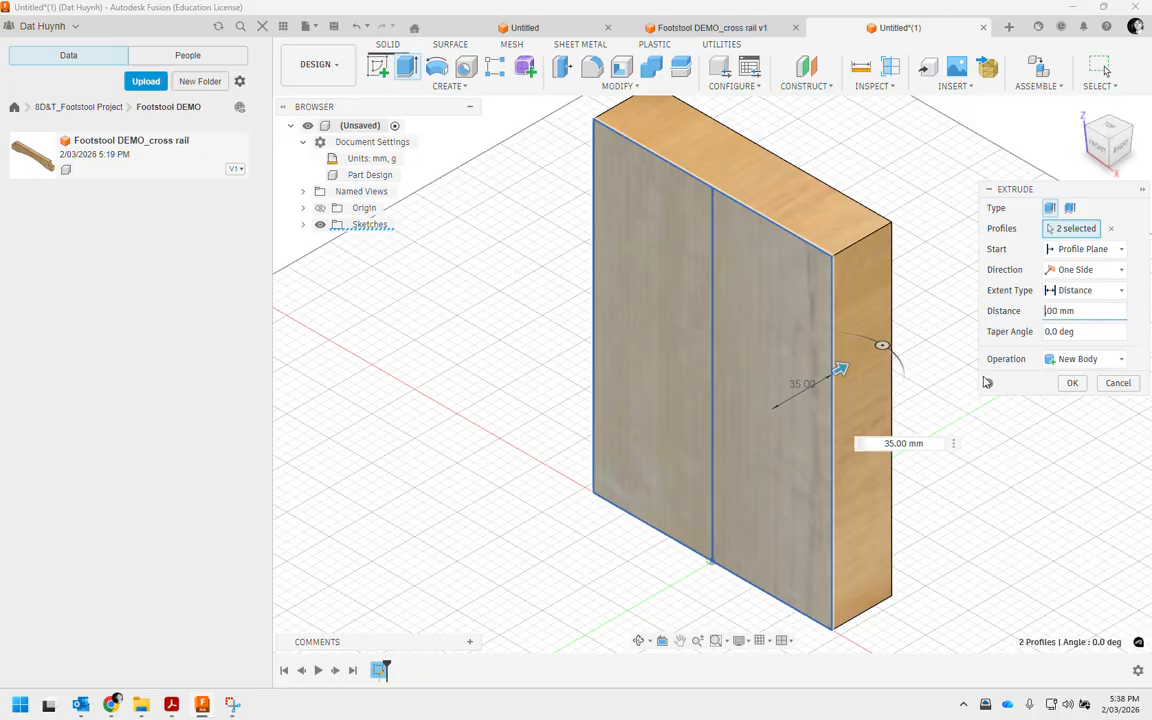
key("BackSpace")
type("19.")
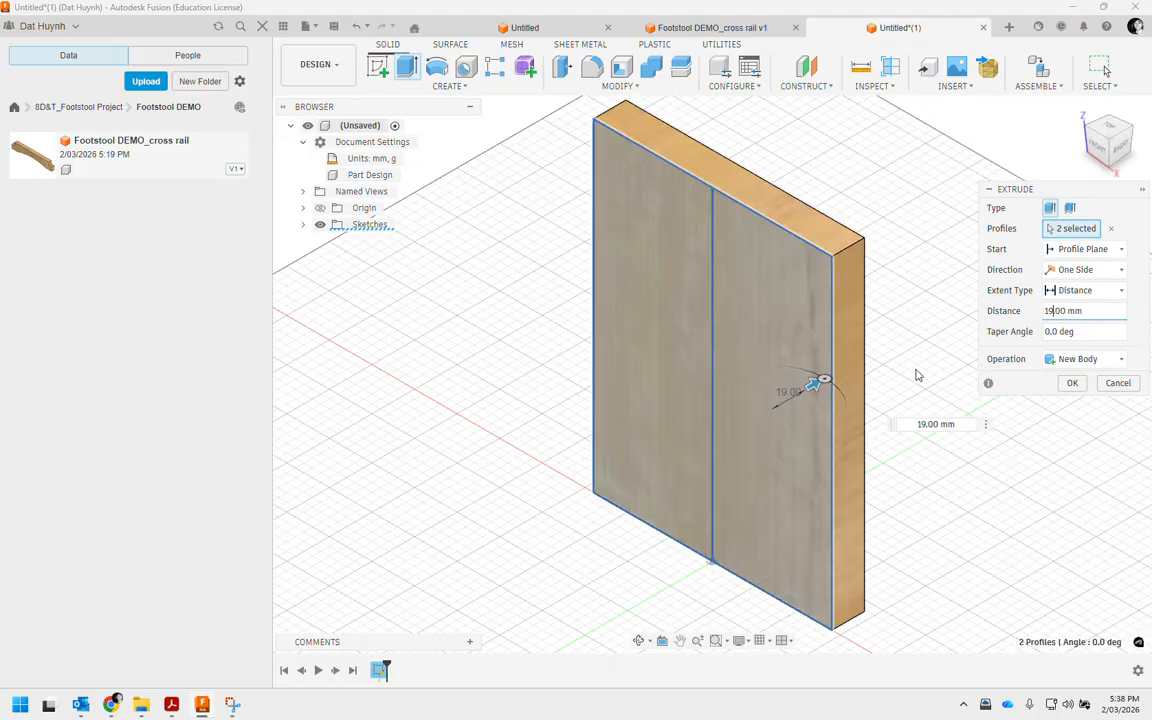
left_click(1075, 390)
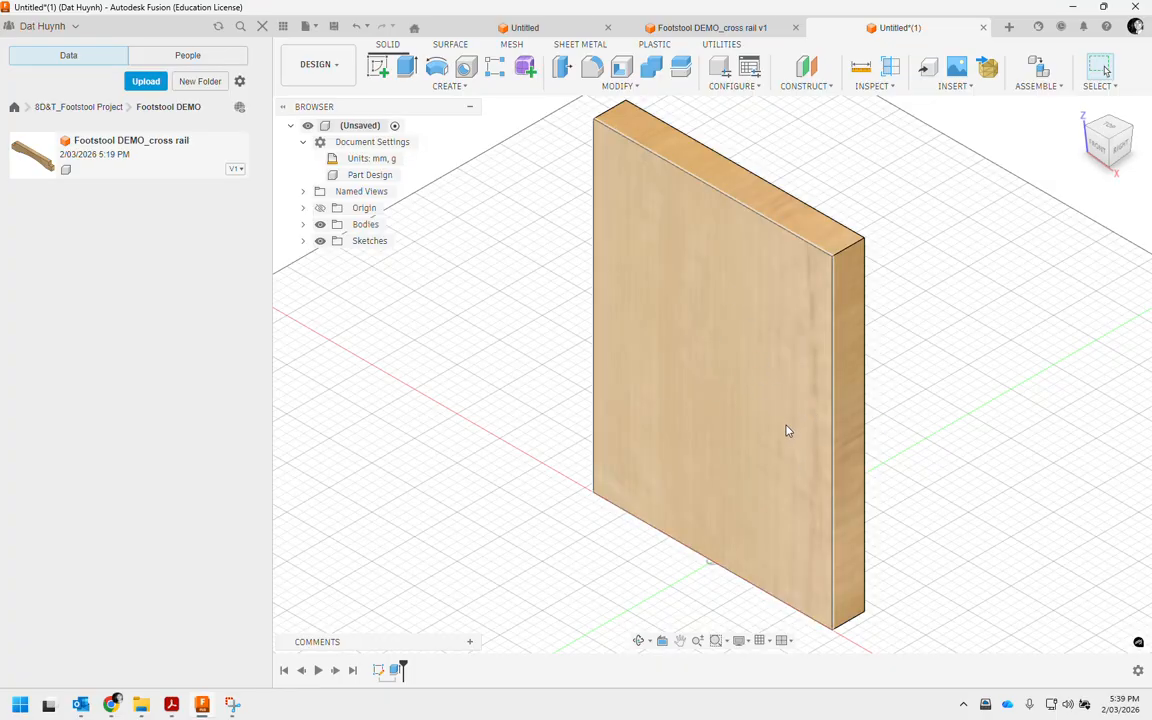
Step: Create a new sketch on the large front face of the board
left_click(726, 449)
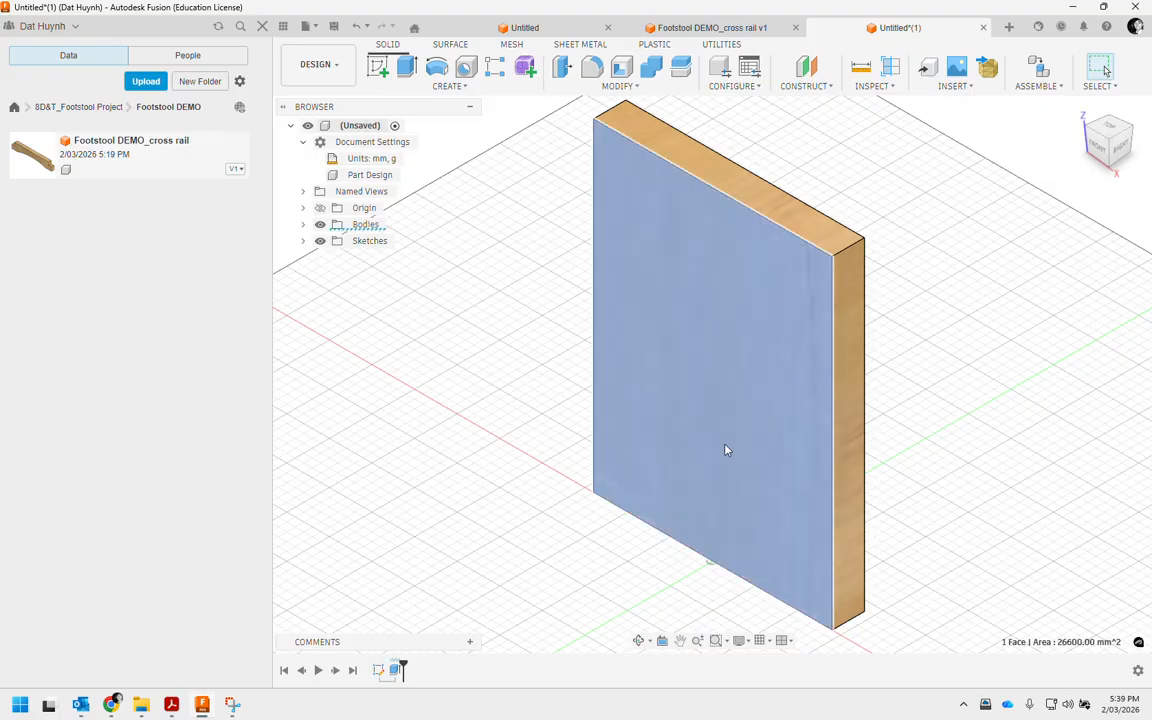
right_click(729, 353)
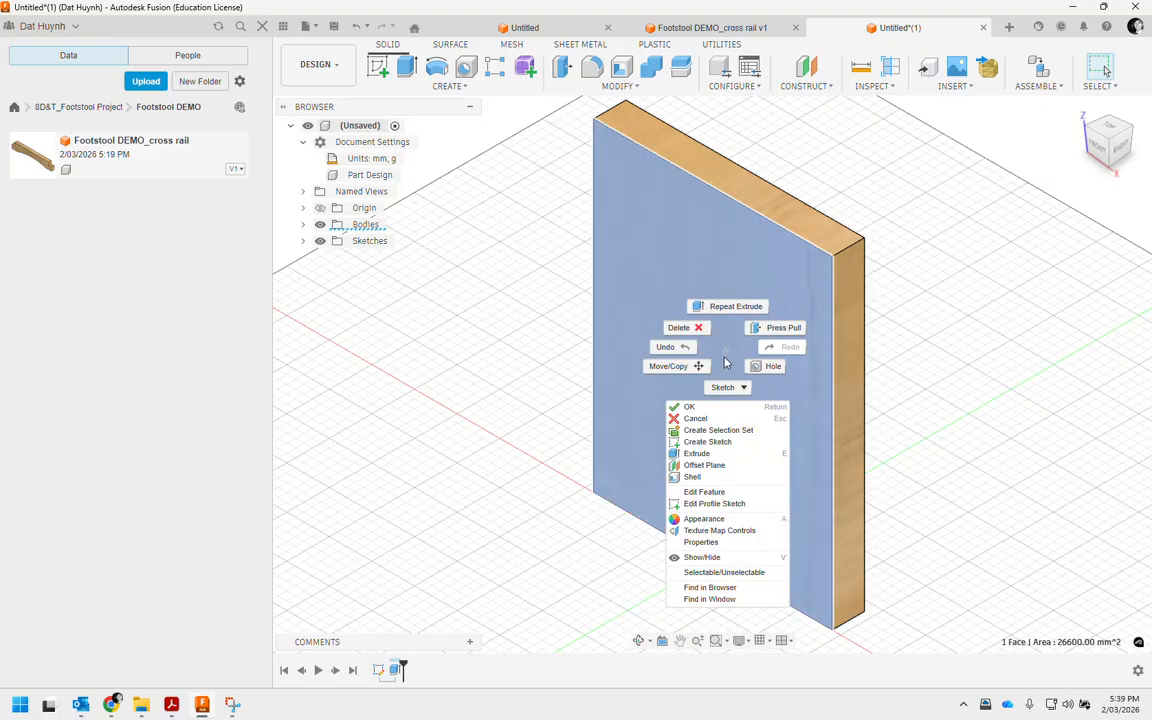
left_click(730, 390)
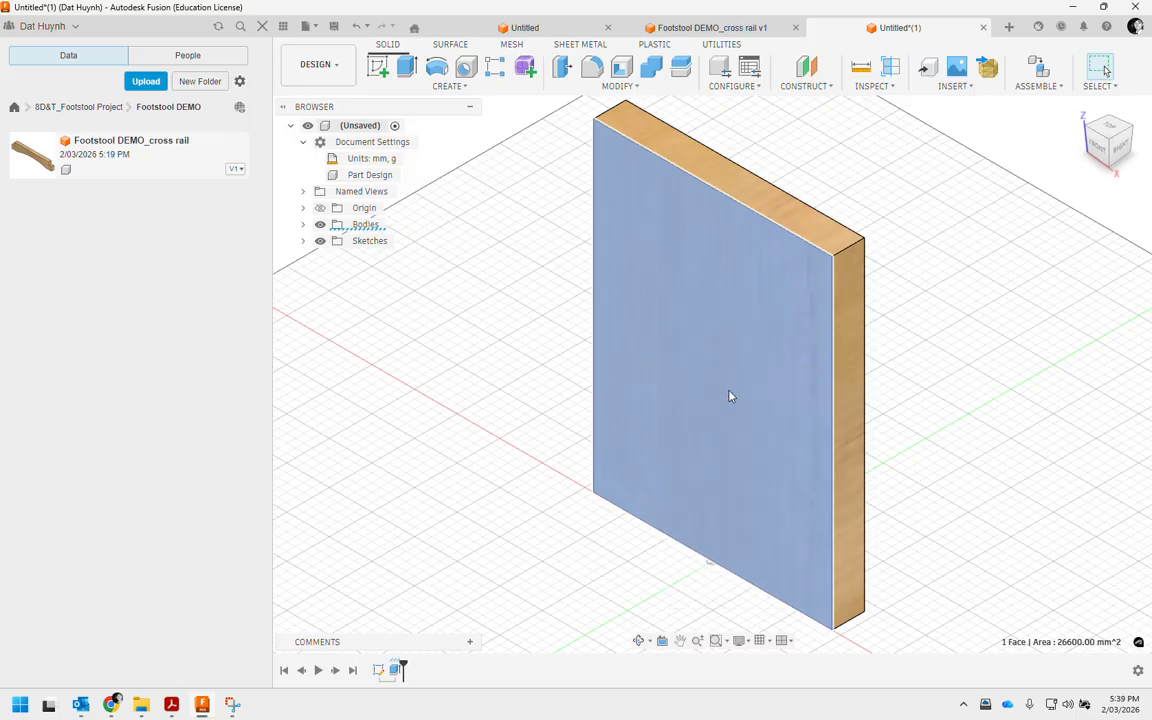
right_click(729, 396)
mouse_move(726, 439)
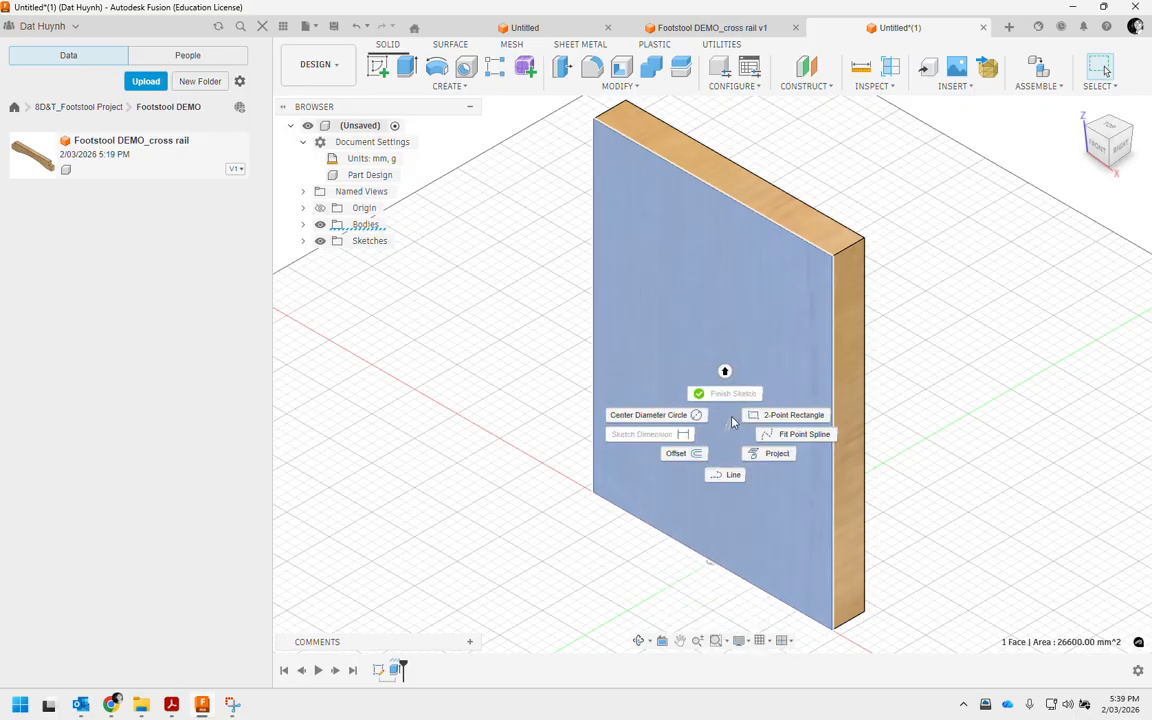
left_click(735, 410)
right_click(738, 404)
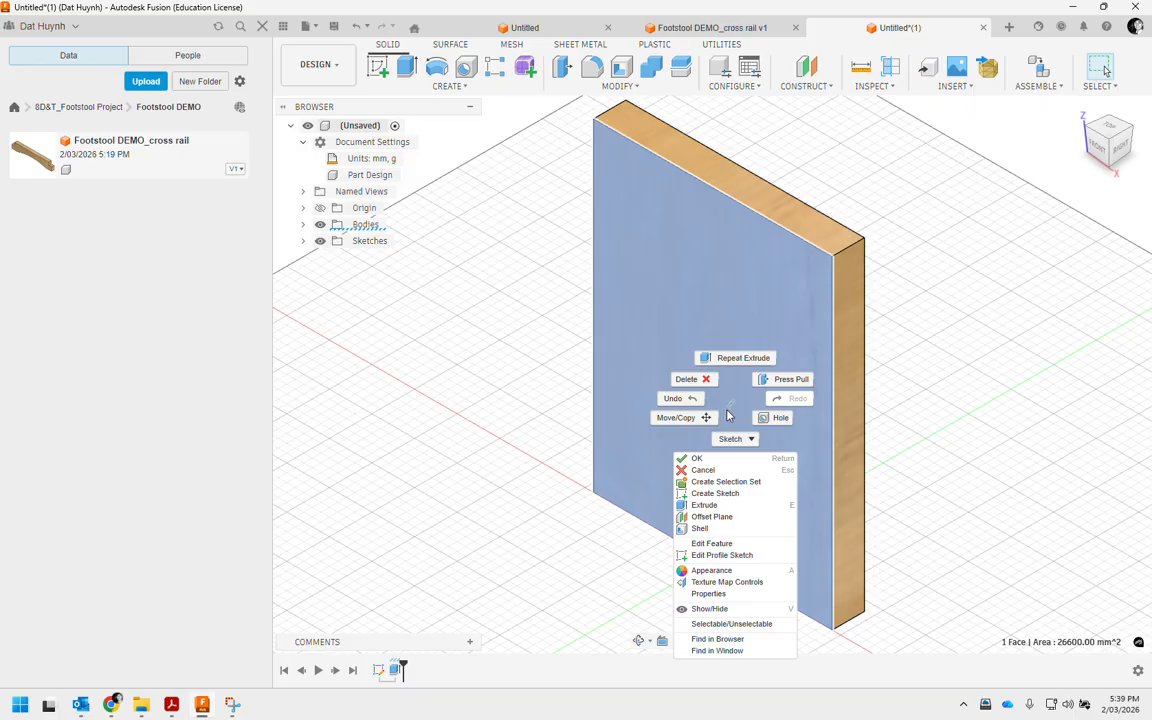
left_click(714, 493)
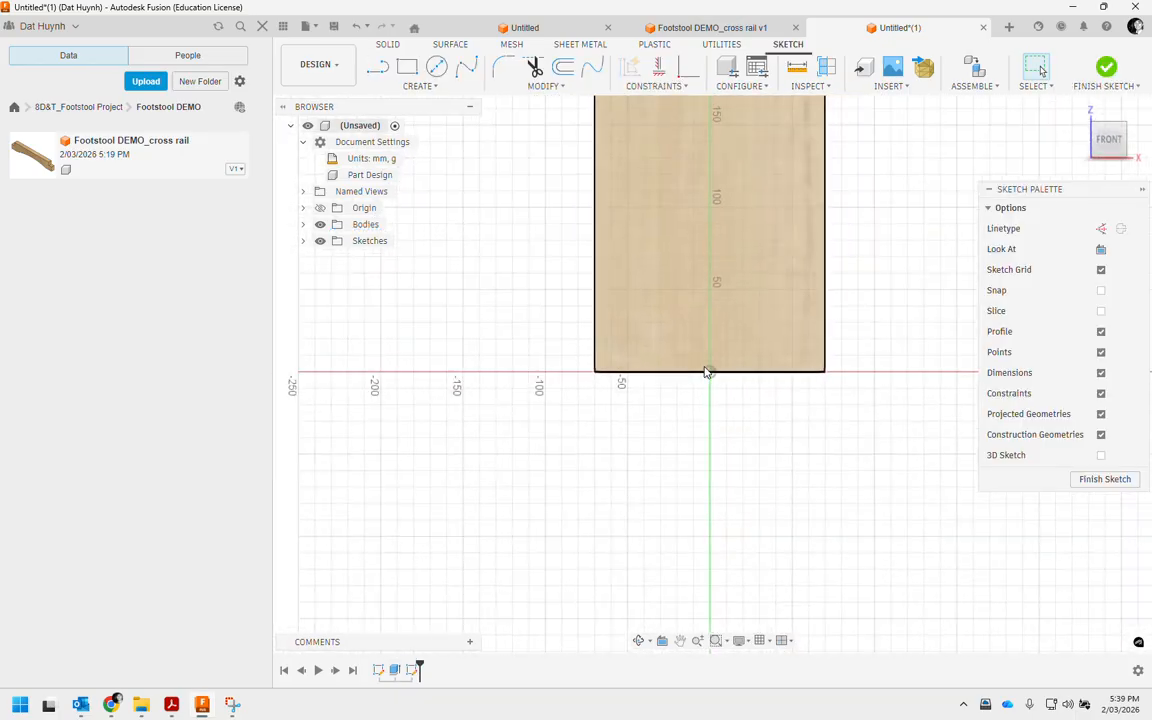
Step: Draw a vertical line from the midpoint of the board's top edge to the origin and convert it to a centerline
left_click(380, 68)
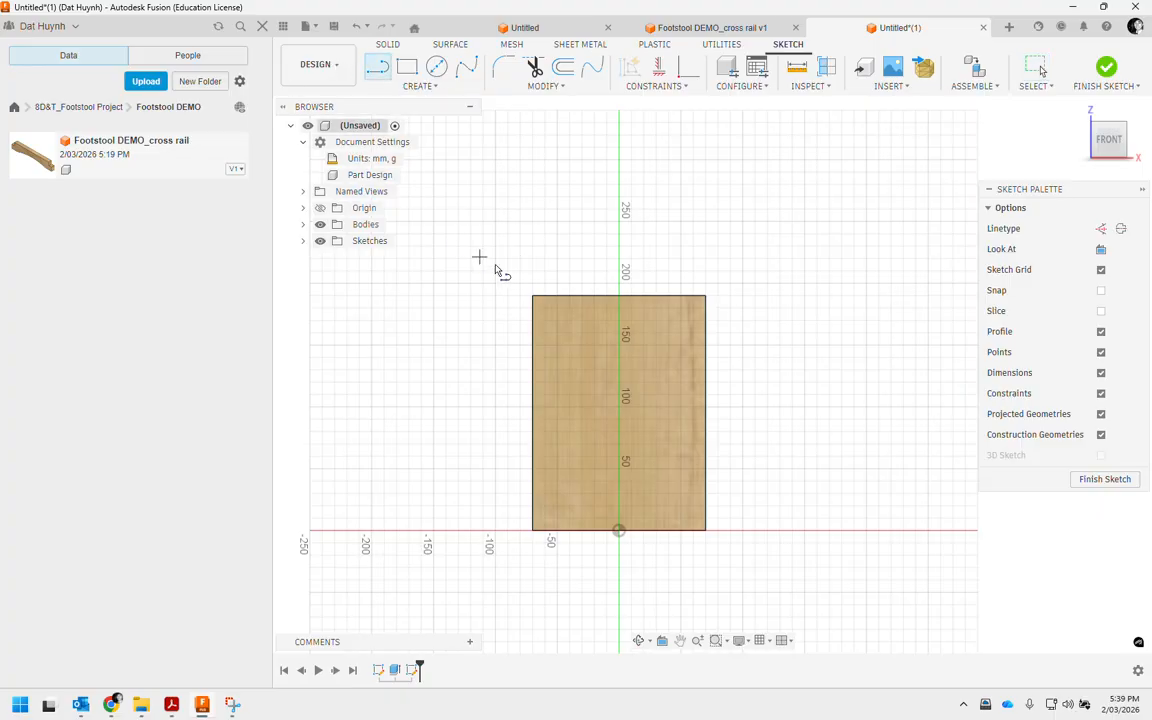
left_click(618, 296)
double_click(618, 530)
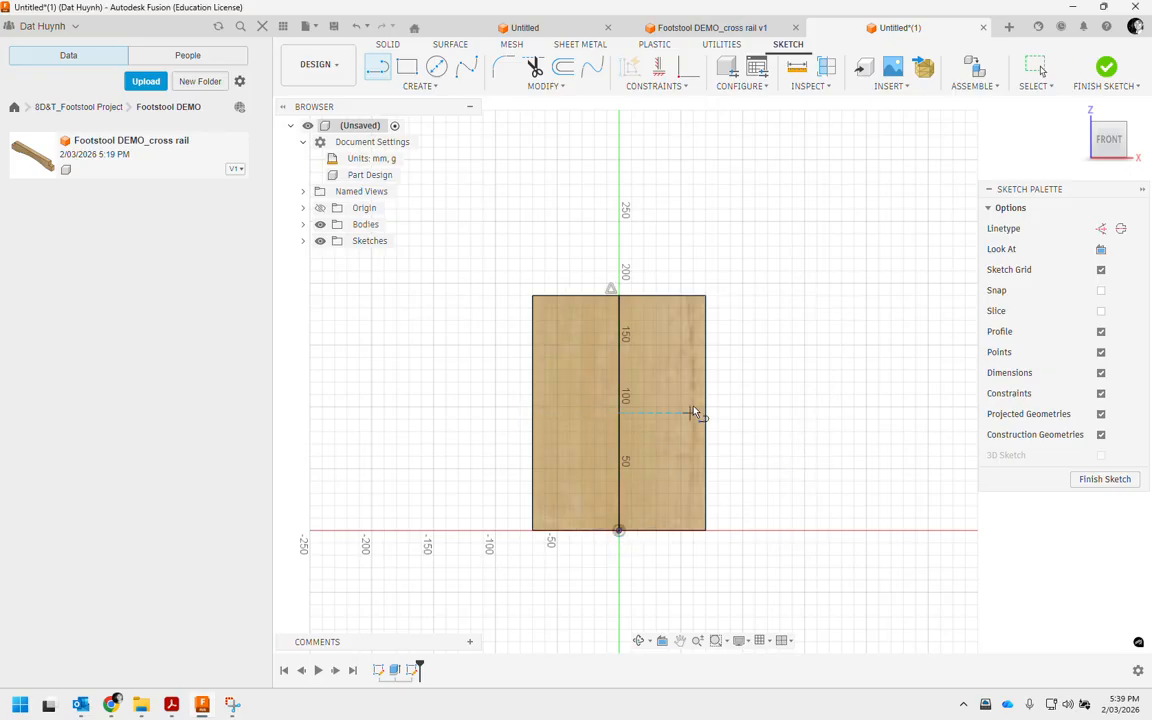
key("Escape")
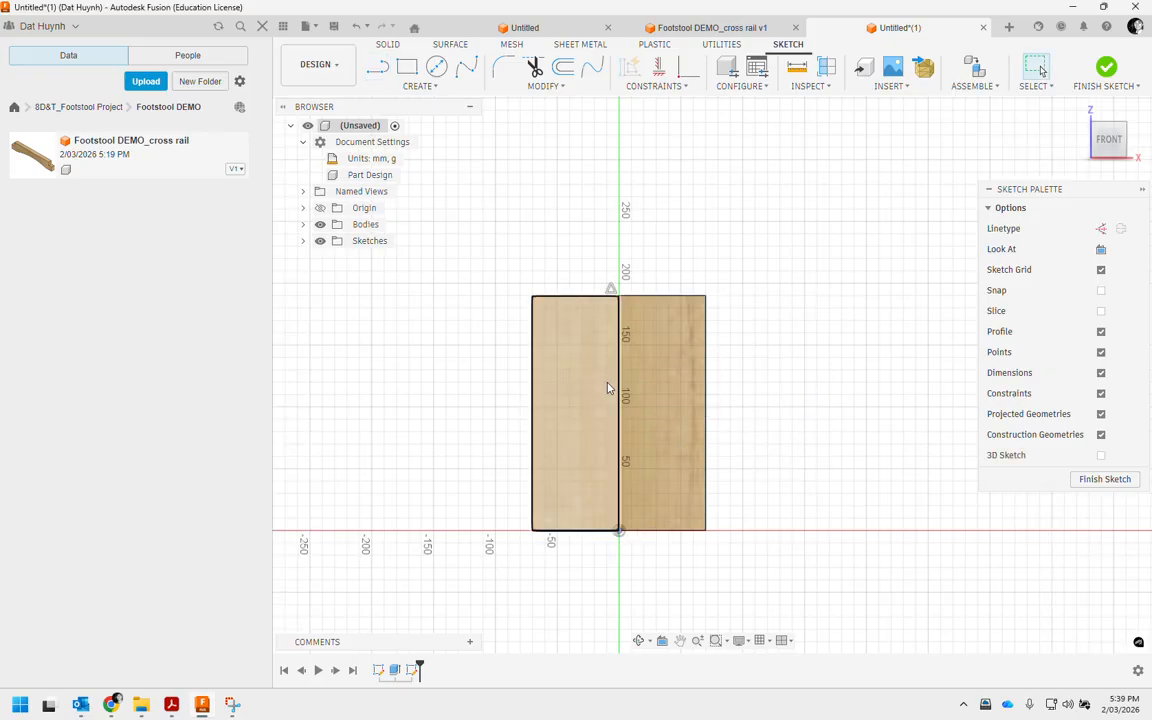
left_click(619, 388)
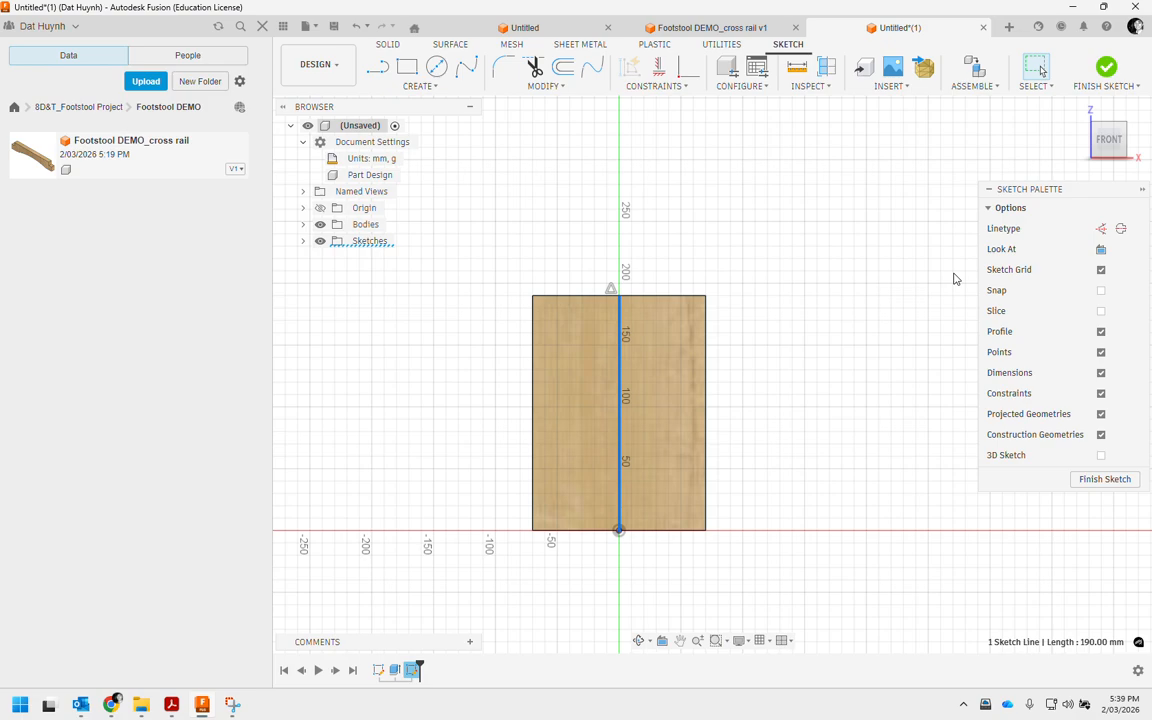
left_click(1120, 229)
Step: Draw a horizontal line across the board's full width between its side edges and move it to about 43 mm below the top edge
scroll(590, 356, "up", 1)
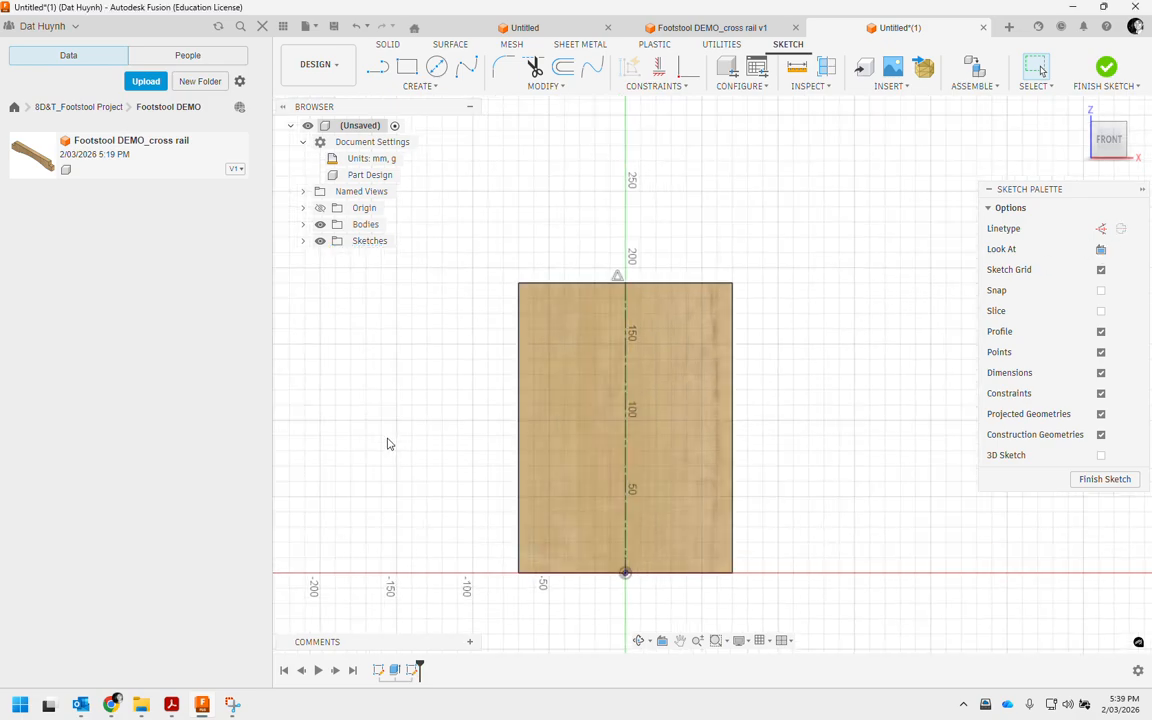
mouse_move(388, 444)
middle_mouse_down()
mouse_move(419, 357)
mouse_move(389, 416)
middle_mouse_up()
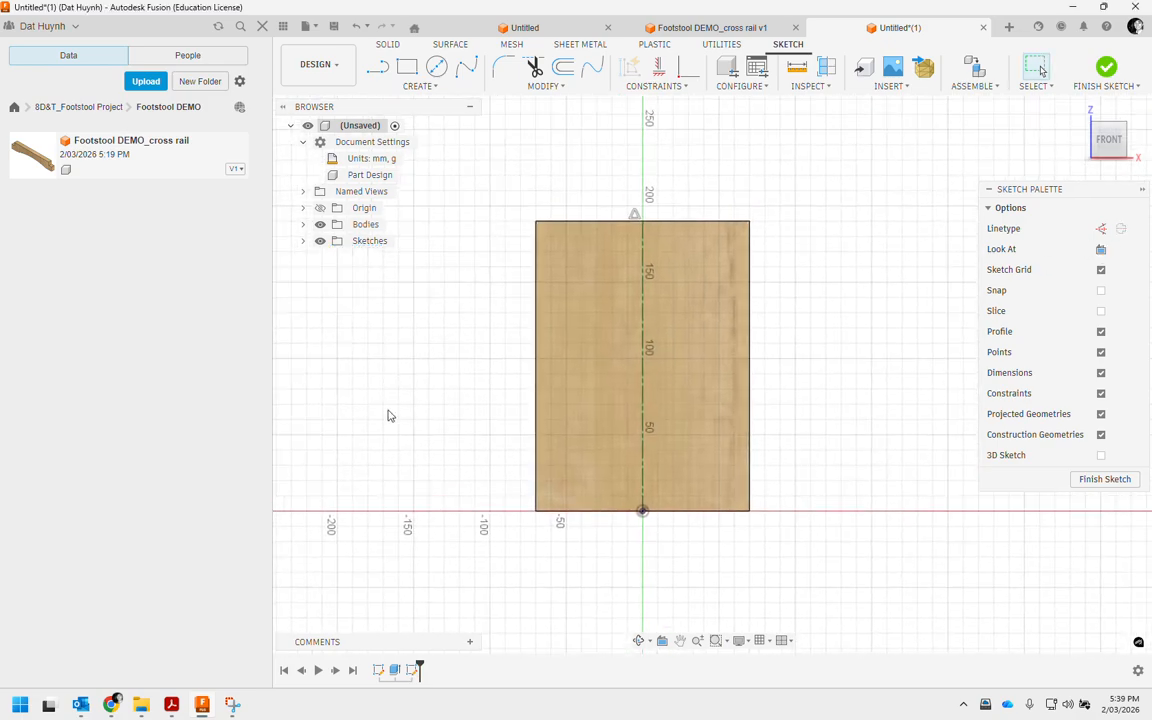
left_click(377, 66)
left_click(538, 267)
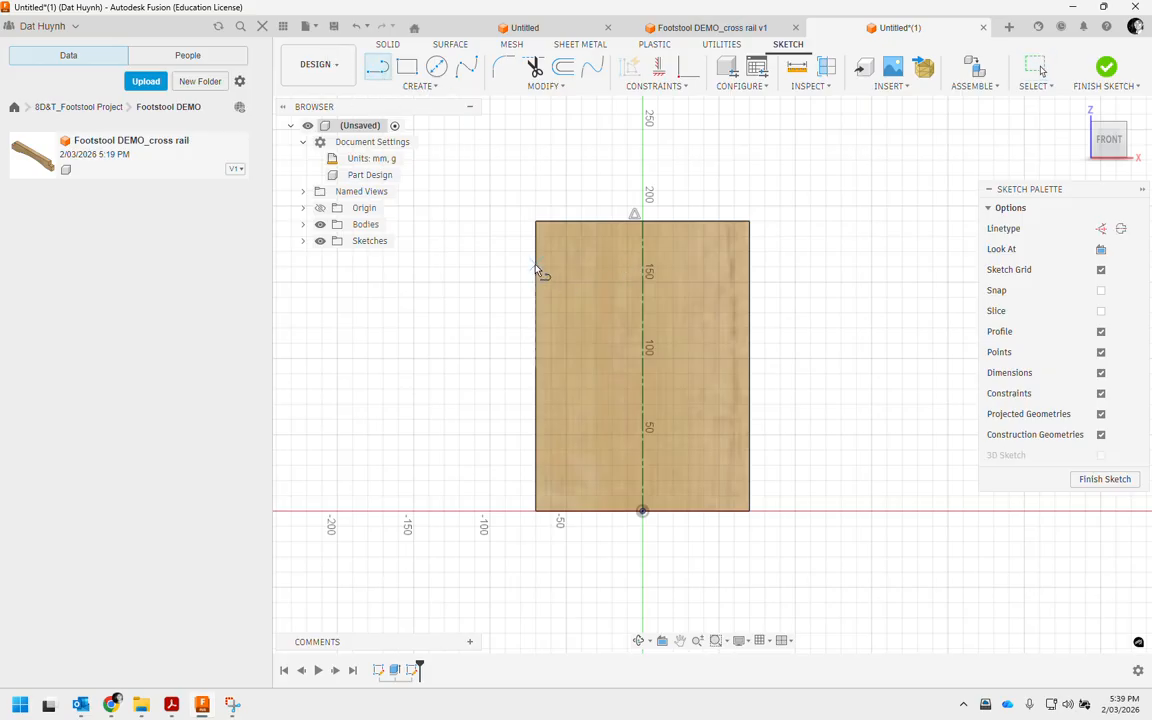
left_click(750, 266)
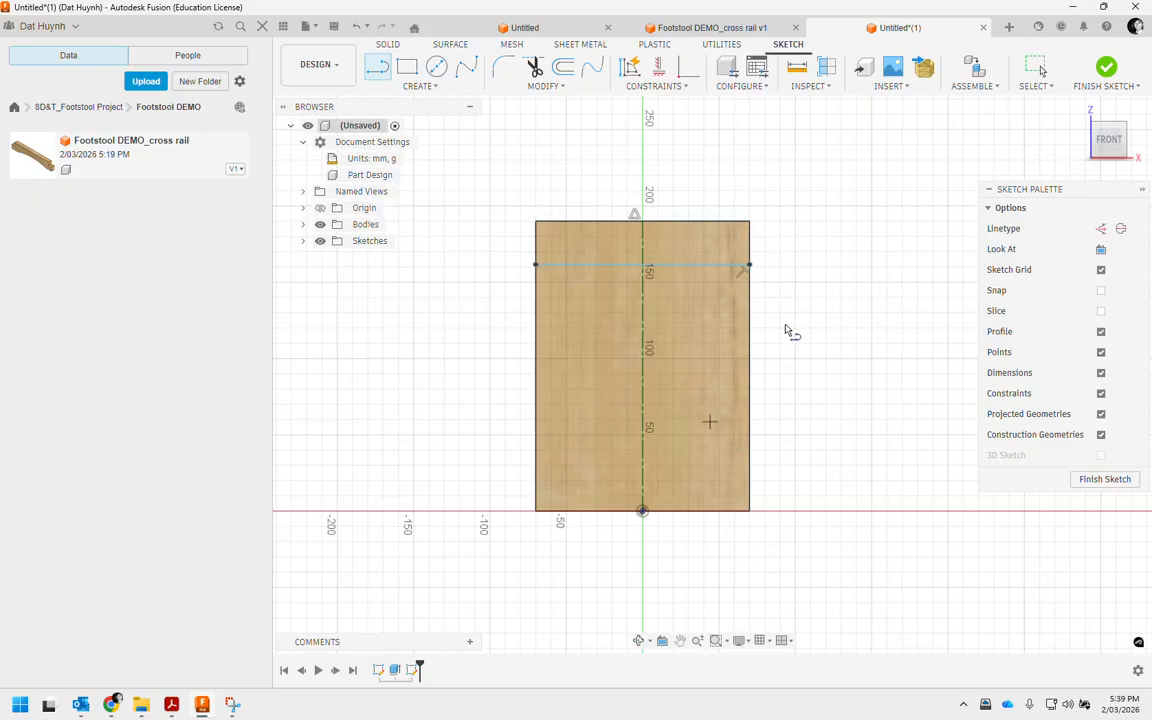
right_click(796, 280)
left_click(842, 285)
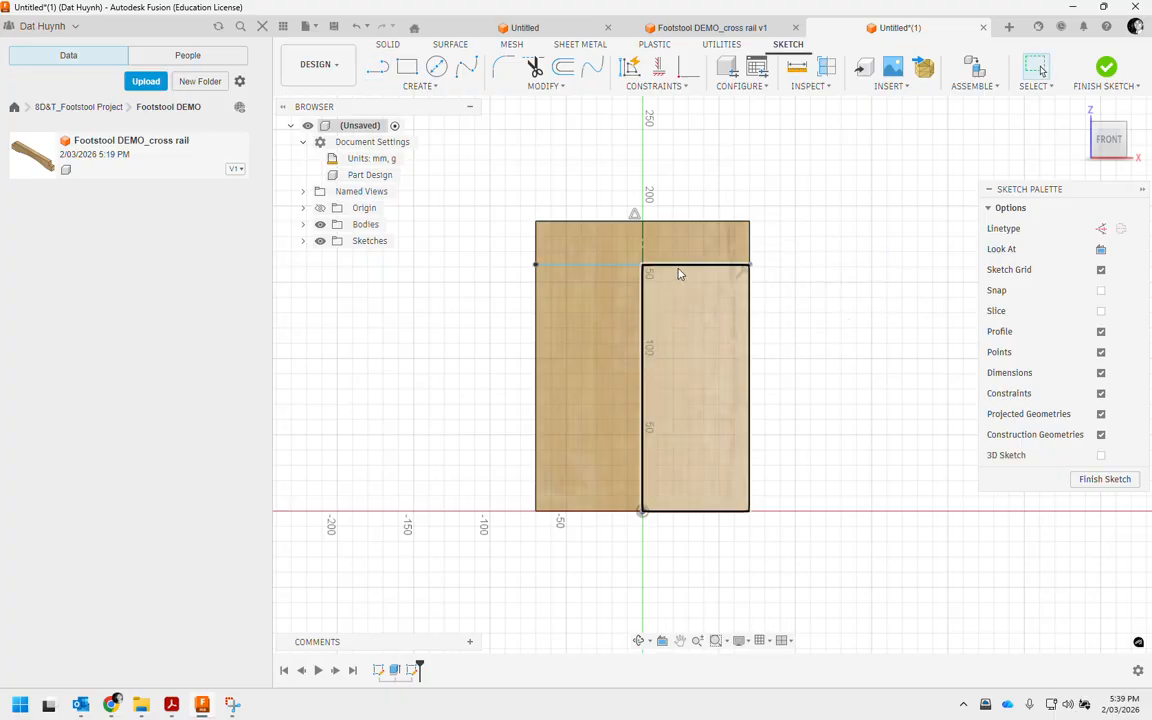
mouse_move(681, 264)
left_mouse_down()
mouse_move(704, 319)
mouse_move(759, 306)
mouse_move(752, 290)
left_mouse_up()
left_click_drag(535, 289, 573, 295)
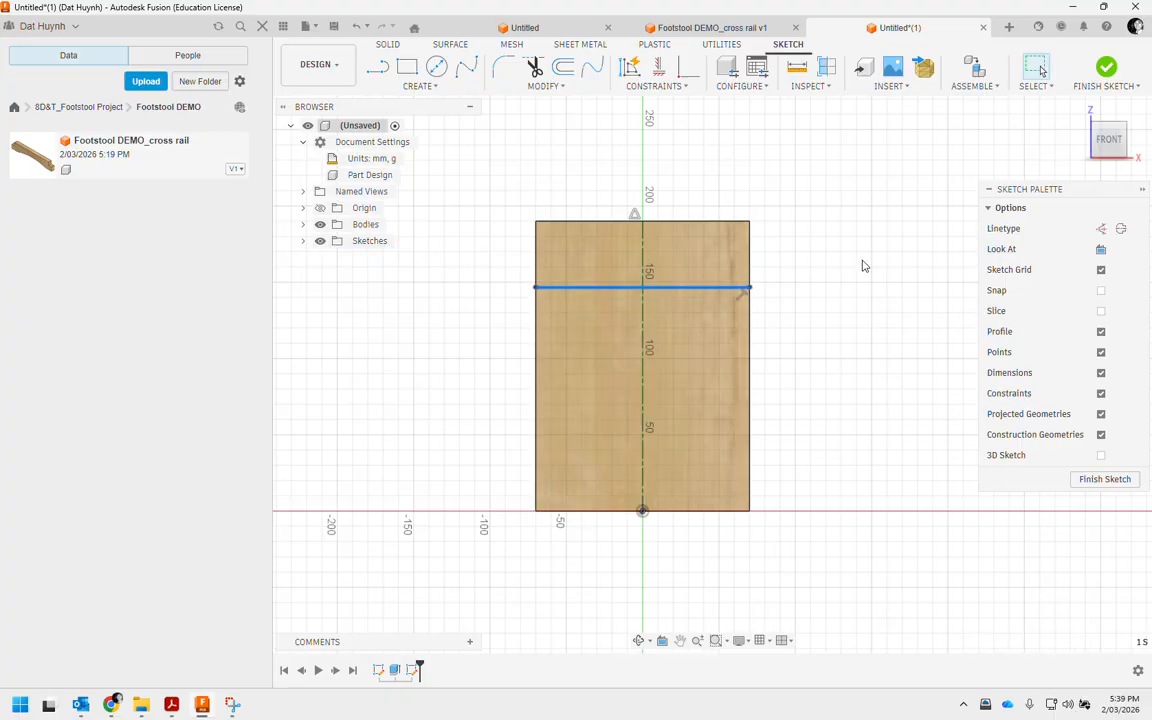
Step: Dimension the distance between the horizontal line and the board's top edge to 19 mm
left_click(864, 265)
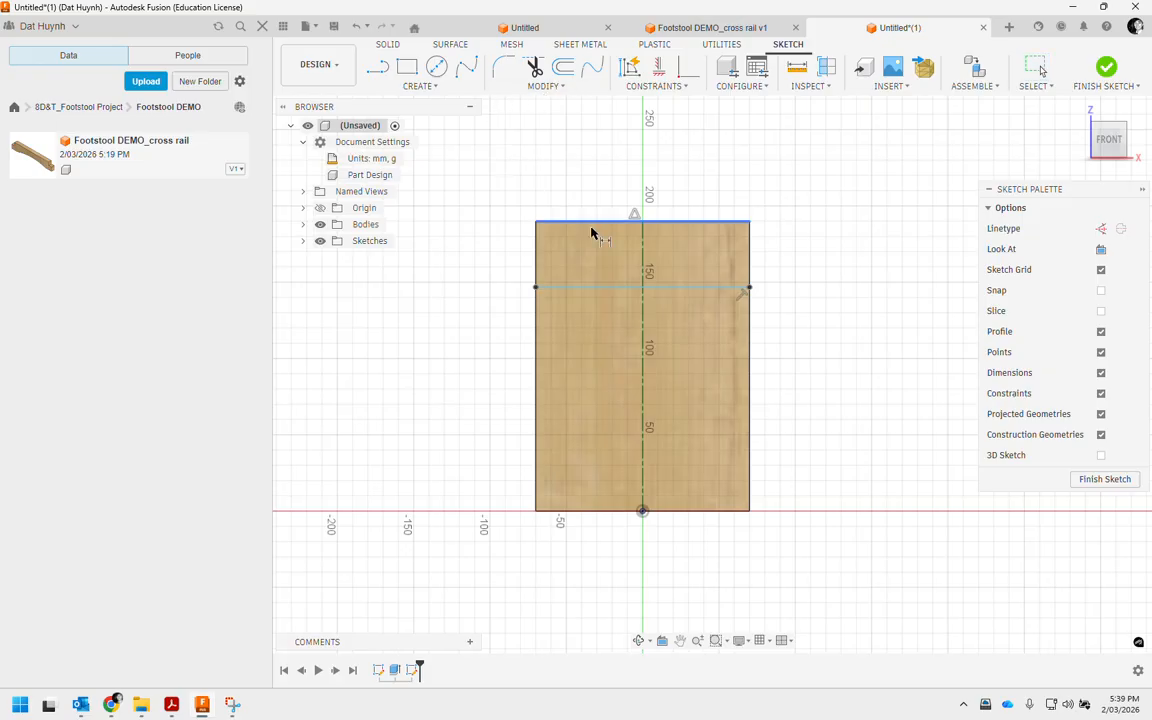
left_click(707, 288)
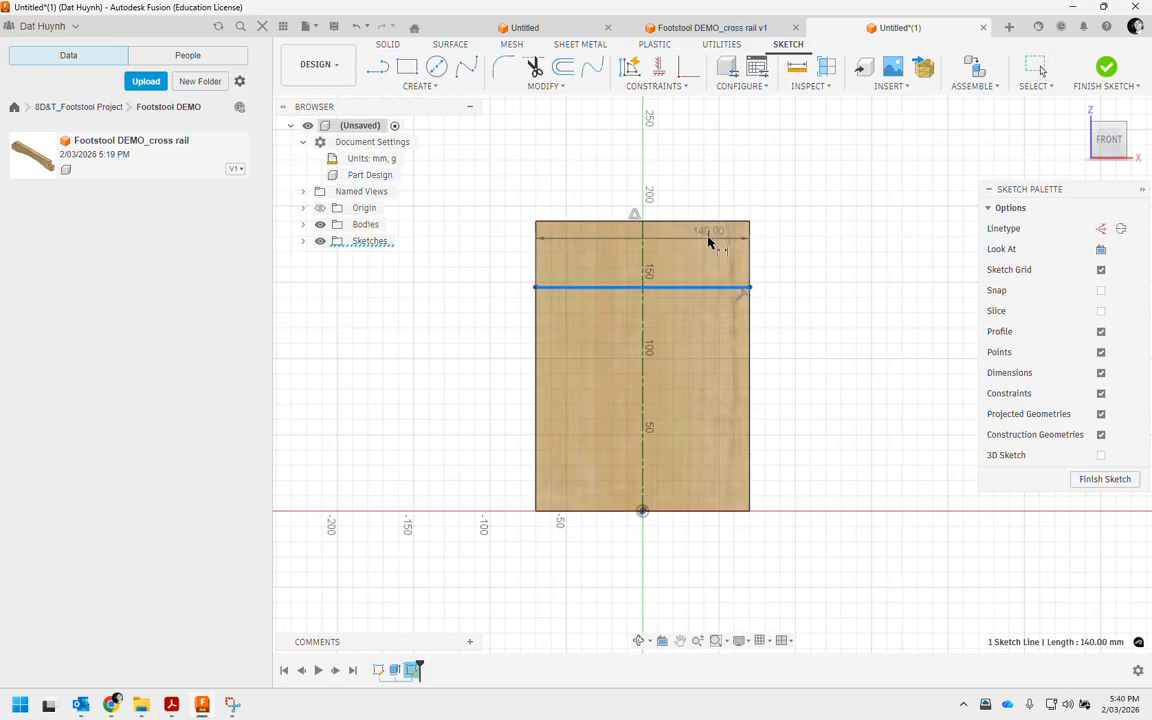
left_click(707, 222)
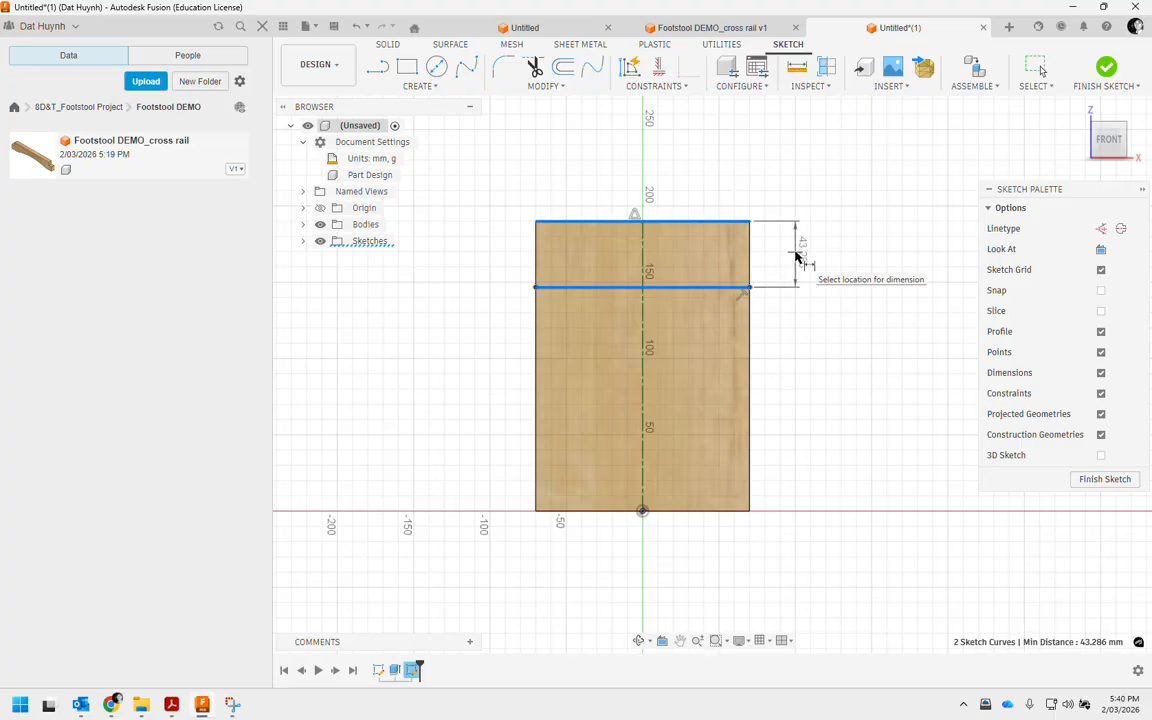
left_click(796, 256)
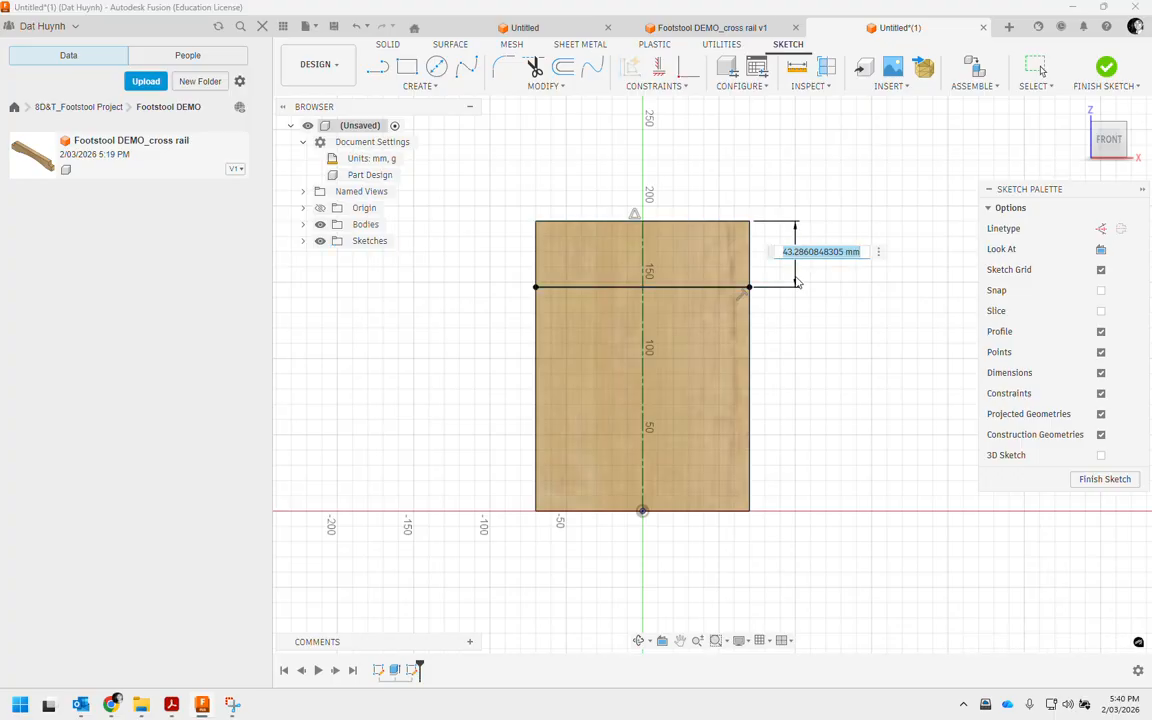
type("1")
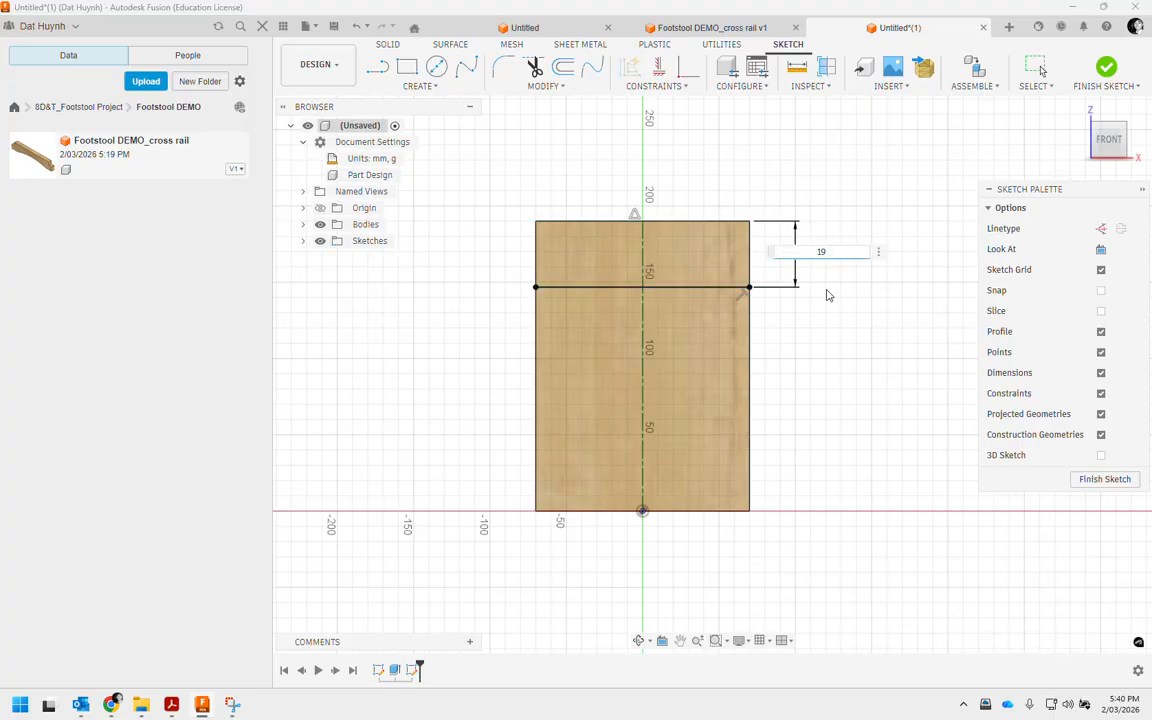
type("9")
key("Return")
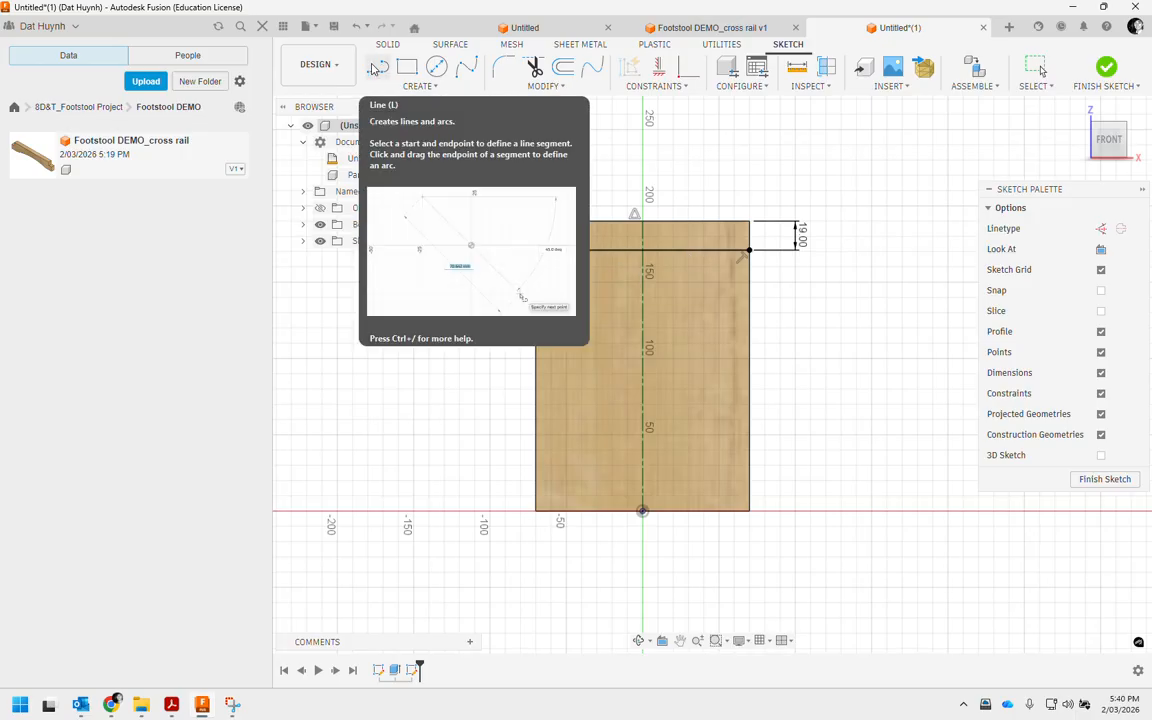
Step: Sketch a slanted line about 173 mm long from near the left end of the horizontal line to the board's bottom-left corner
left_click(378, 66)
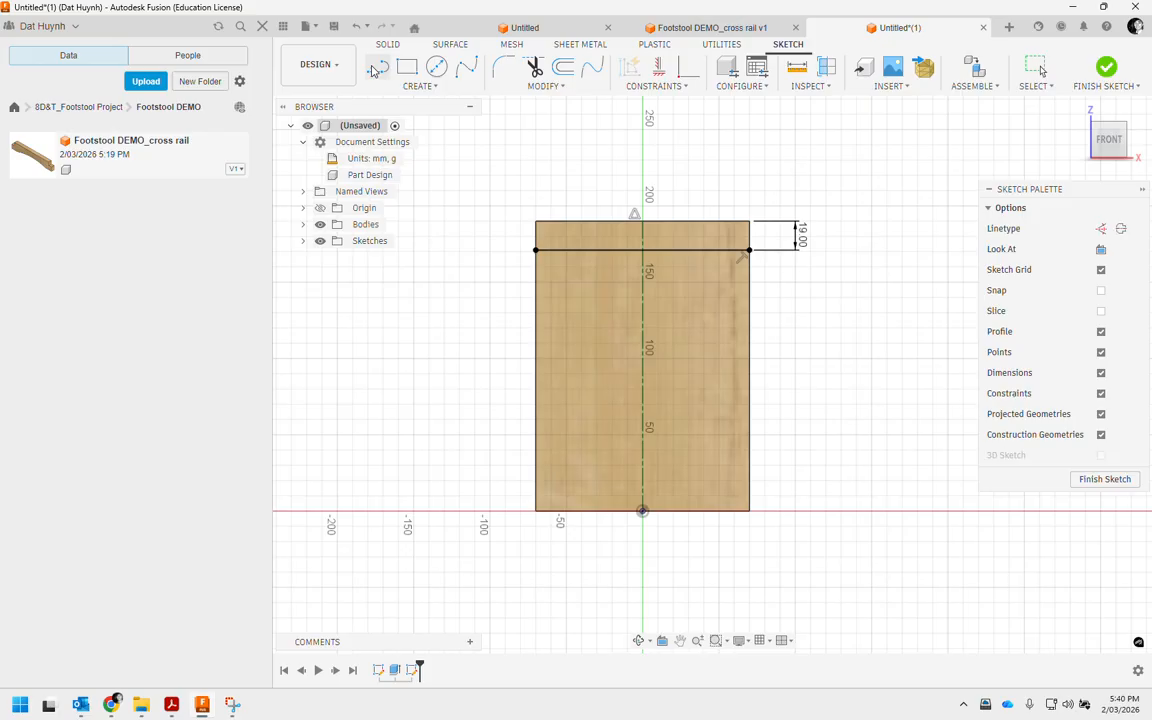
left_click(573, 250)
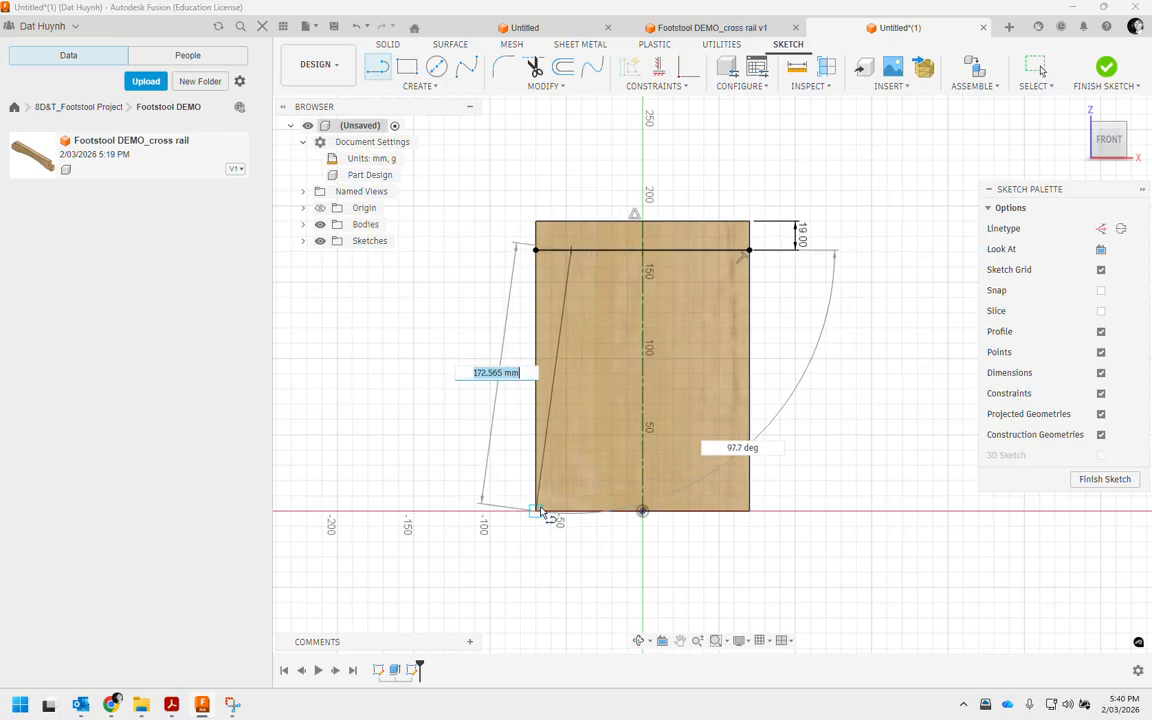
double_click(538, 510)
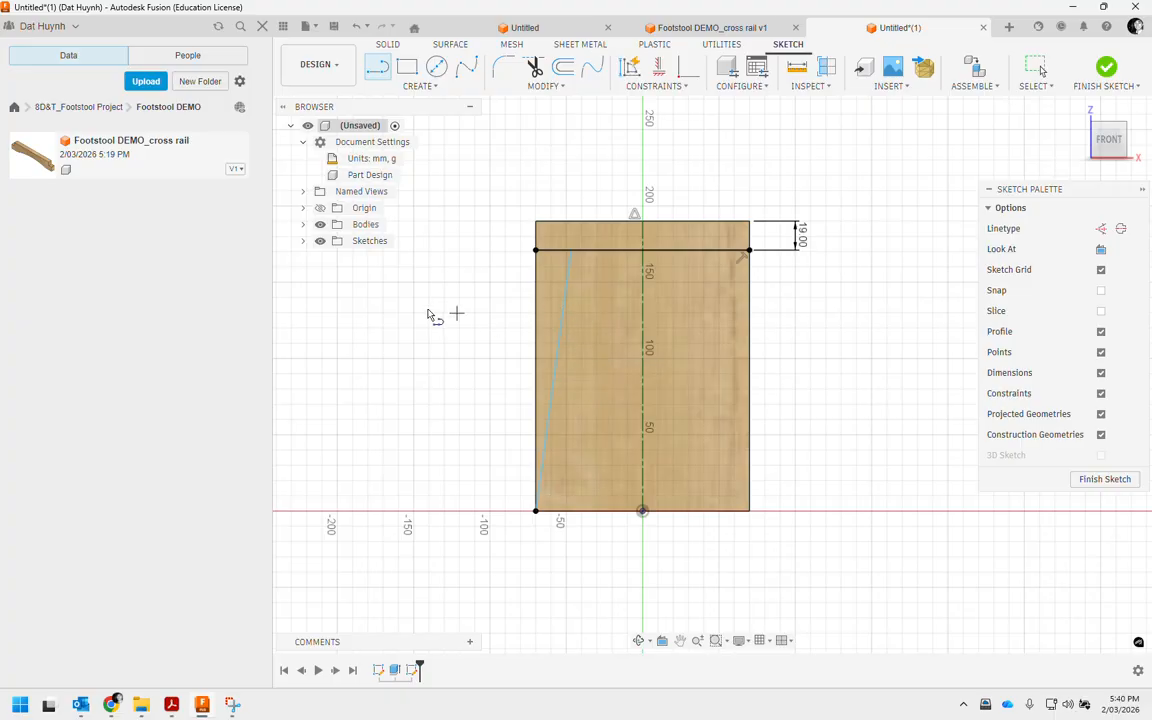
right_click(465, 184)
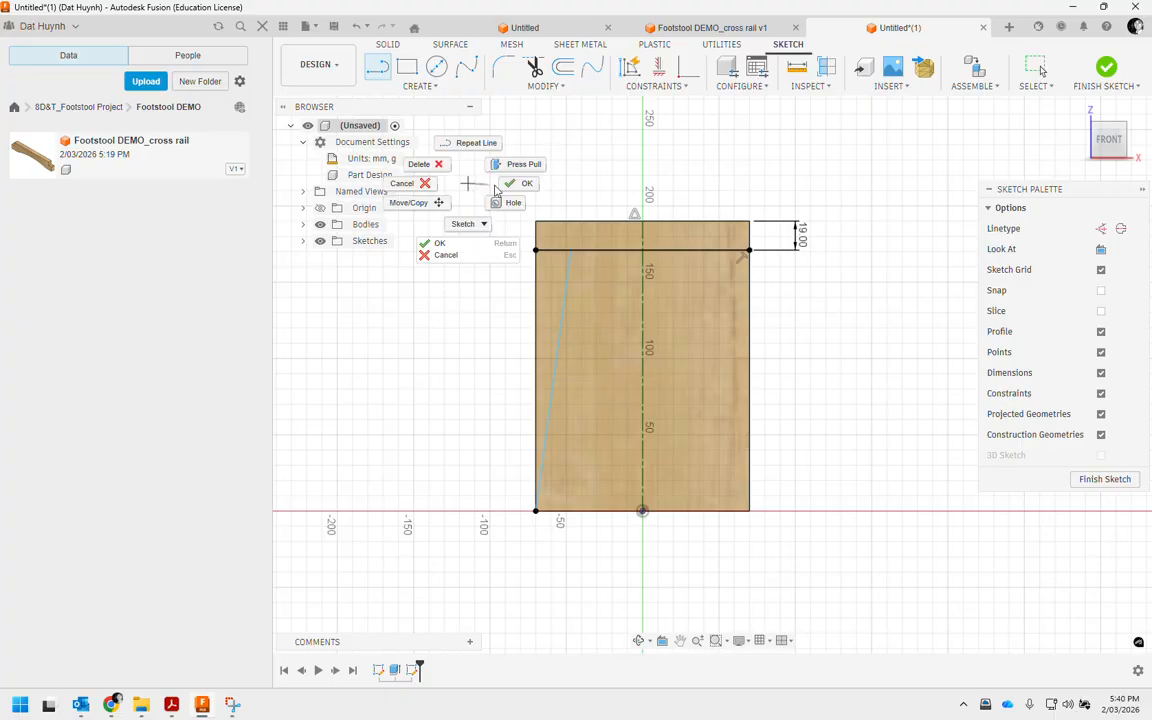
Step: Dimension the horizontal distance between the board's left edge and the slanted line's upper end to 20 mm
left_click(515, 184)
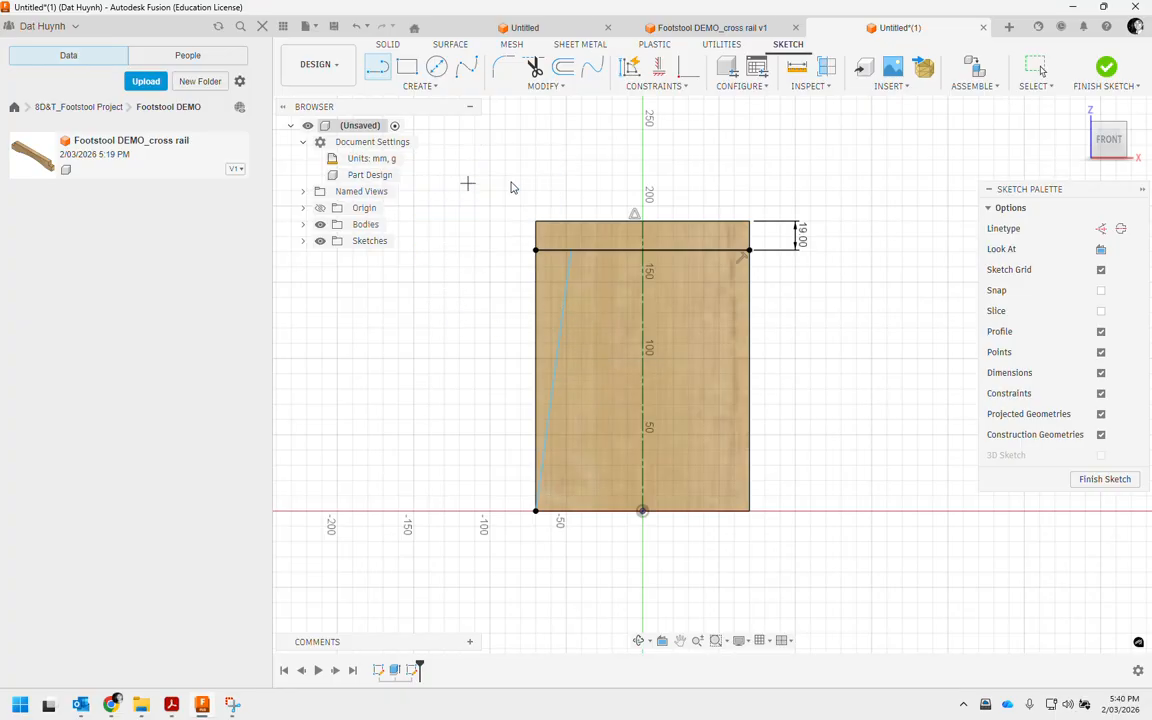
left_click(537, 252)
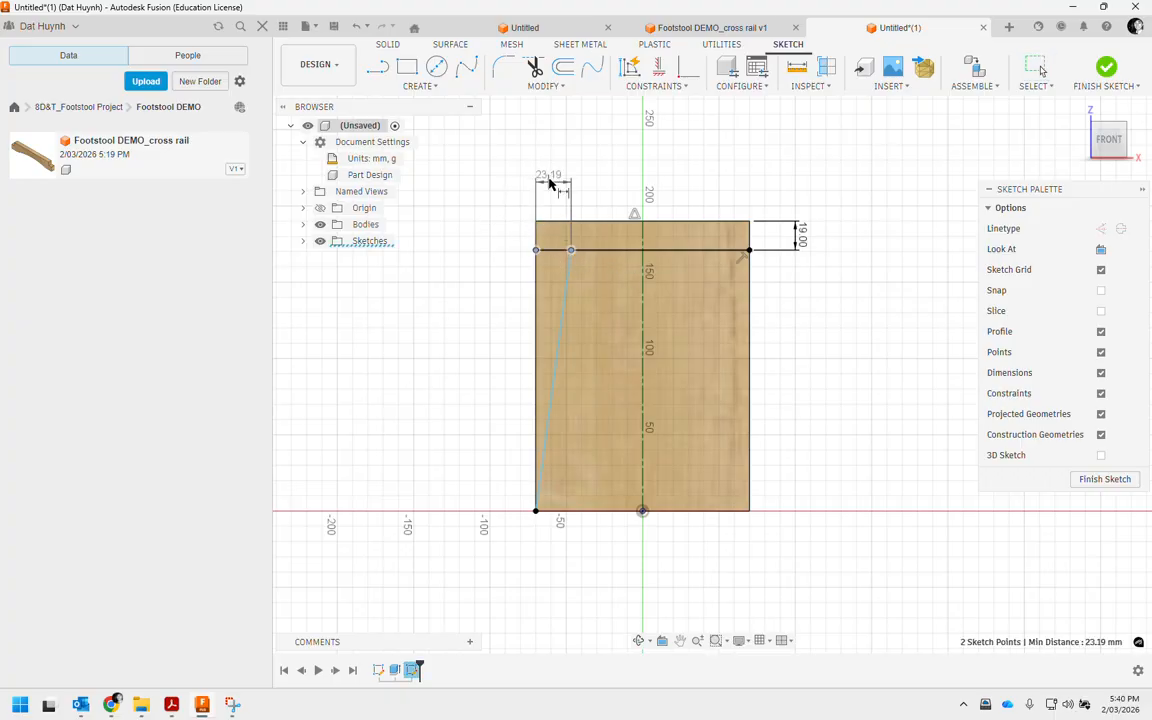
left_click(552, 173)
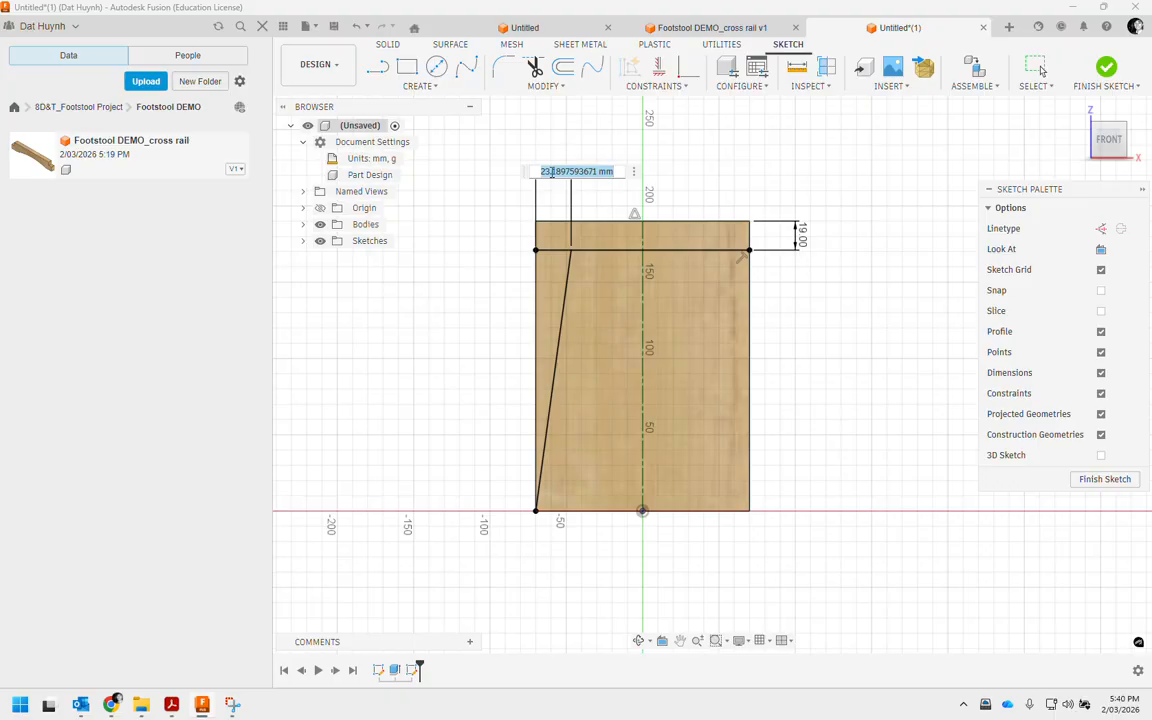
type("20")
key("Return")
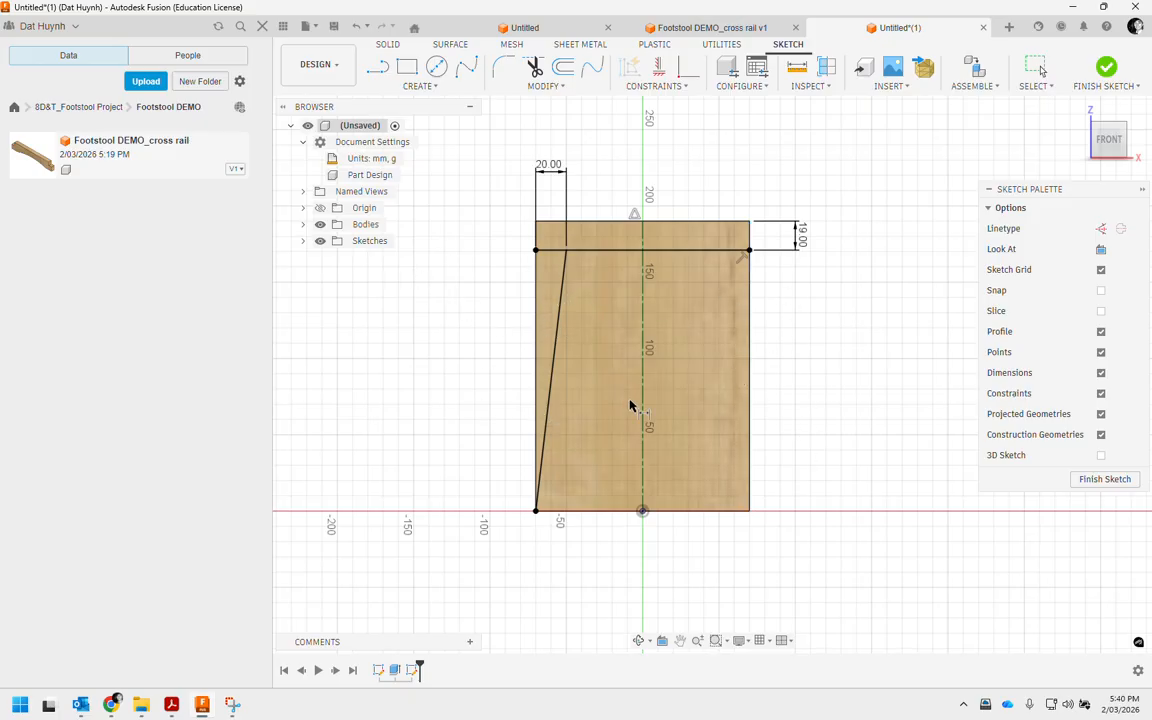
Step: Draw a two-point rectangle about 21 mm wide in the top band, from the board's top edge down to the horizontal line, left of the centerline
scroll(580, 200, "up", 3)
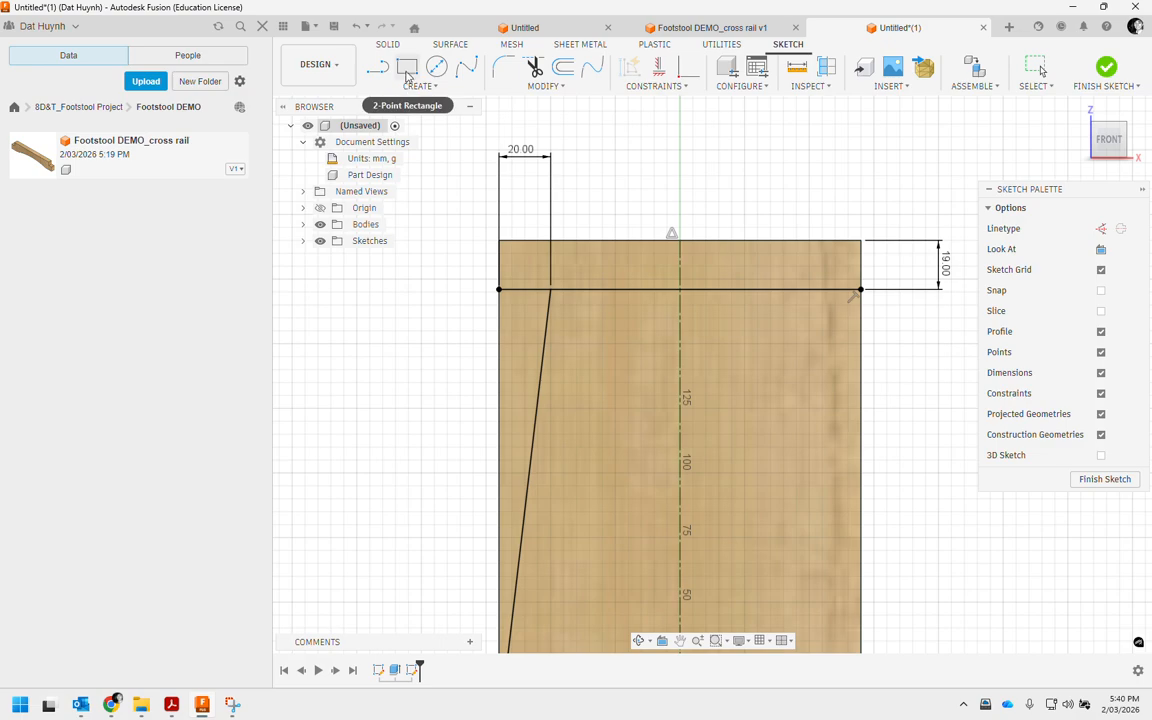
left_click(407, 70)
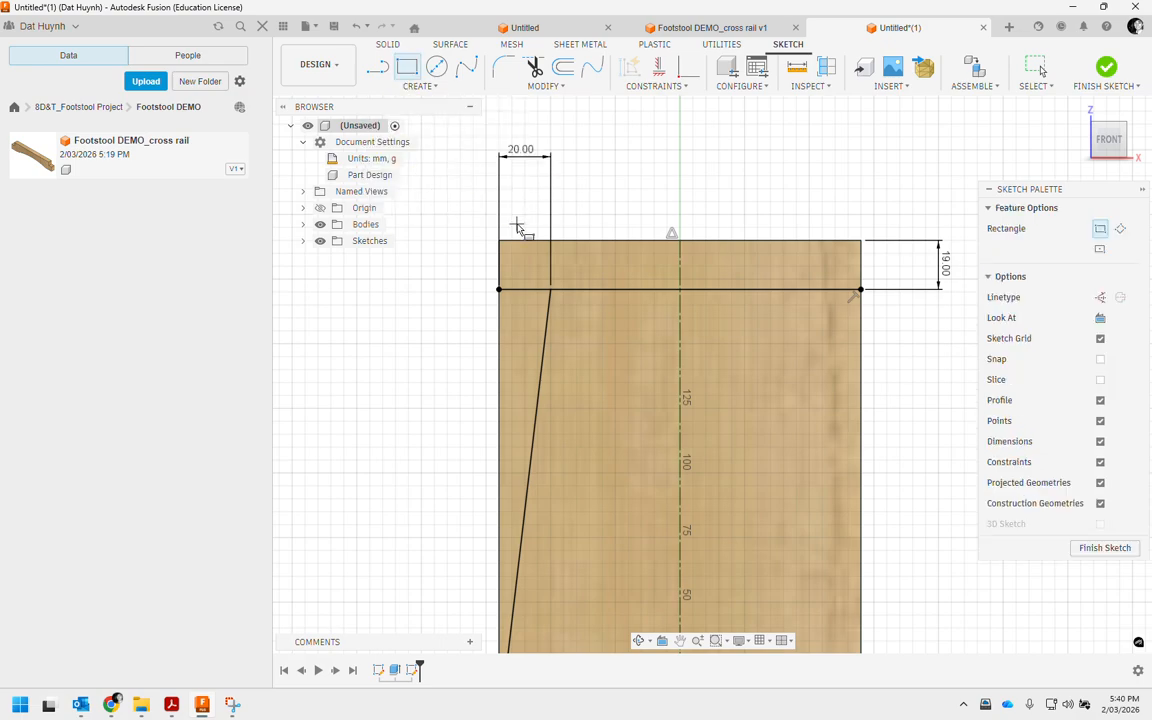
left_click(584, 240)
left_click(640, 290)
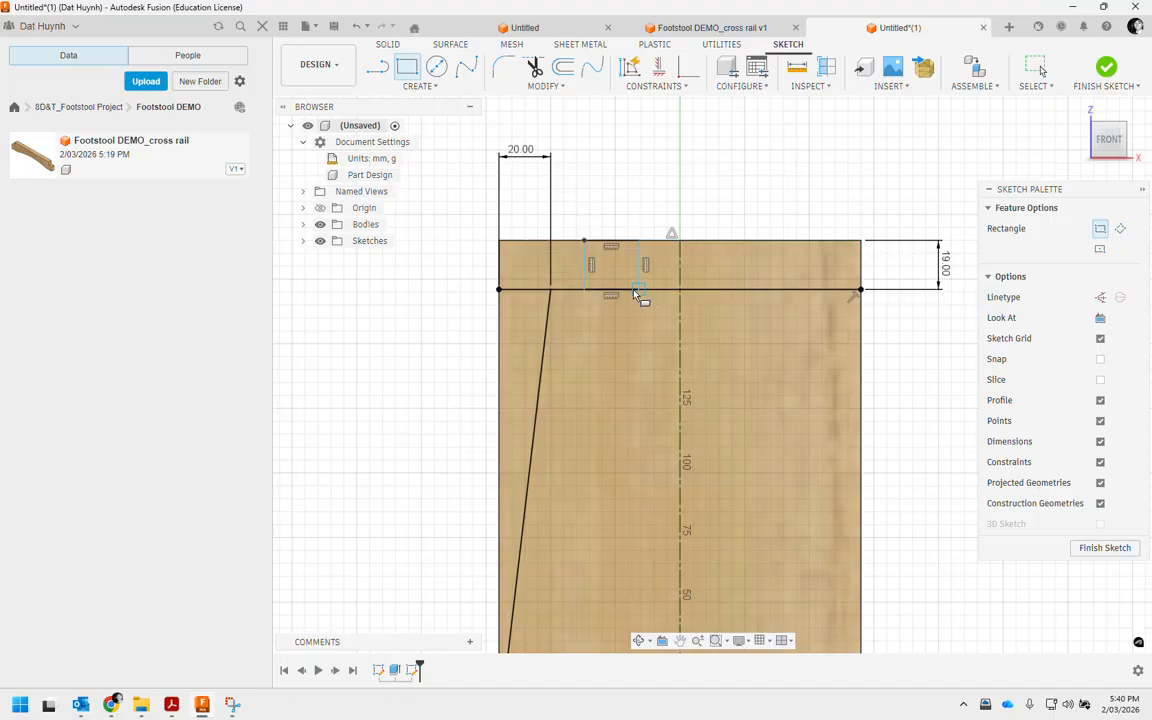
right_click(636, 194)
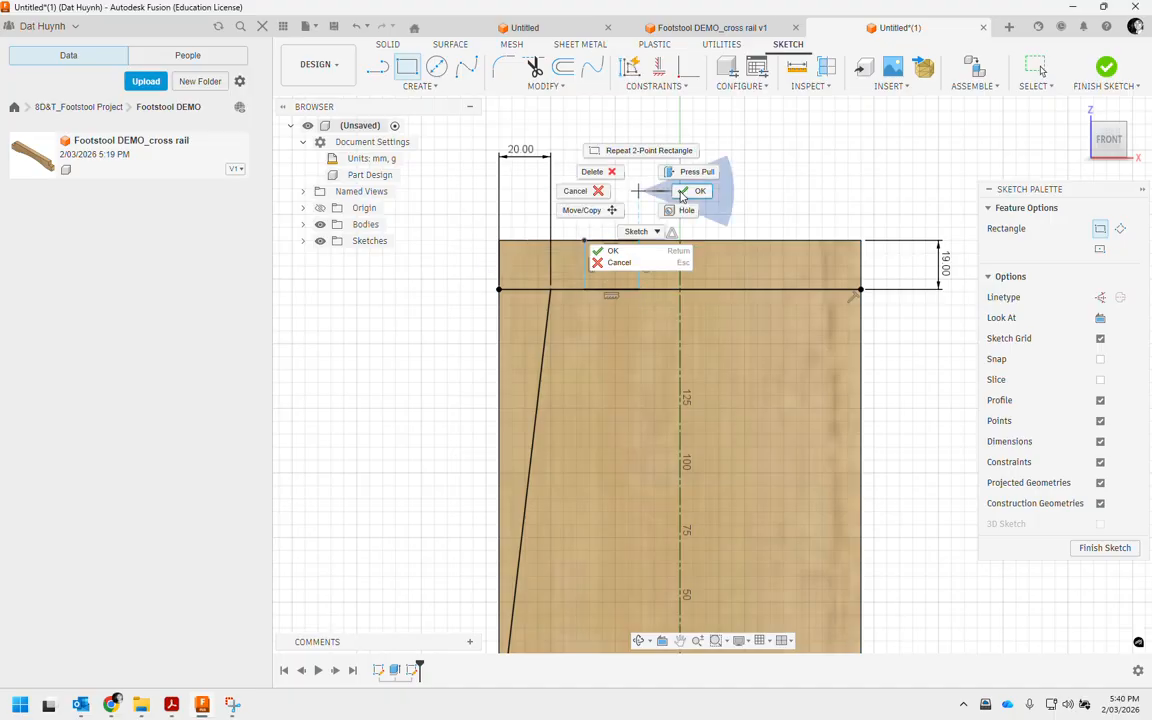
left_click(683, 188)
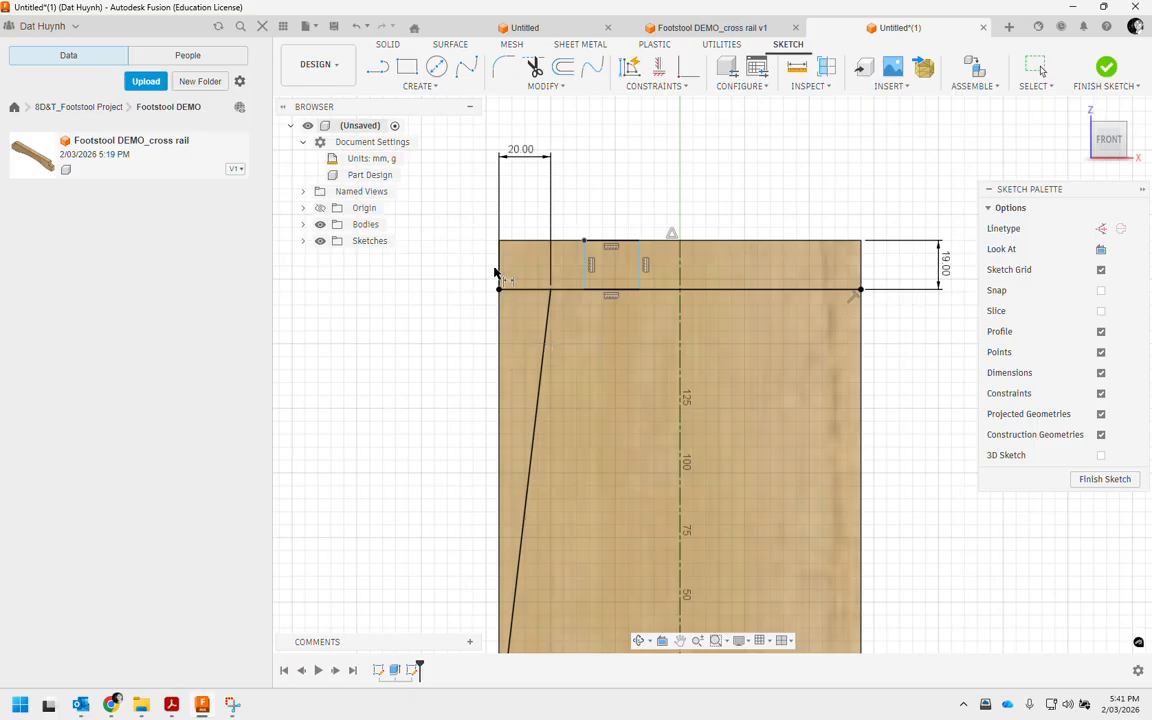
Step: Dimension the distance from the board's left edge to the small rectangle's left side to 30 mm
left_click(499, 268)
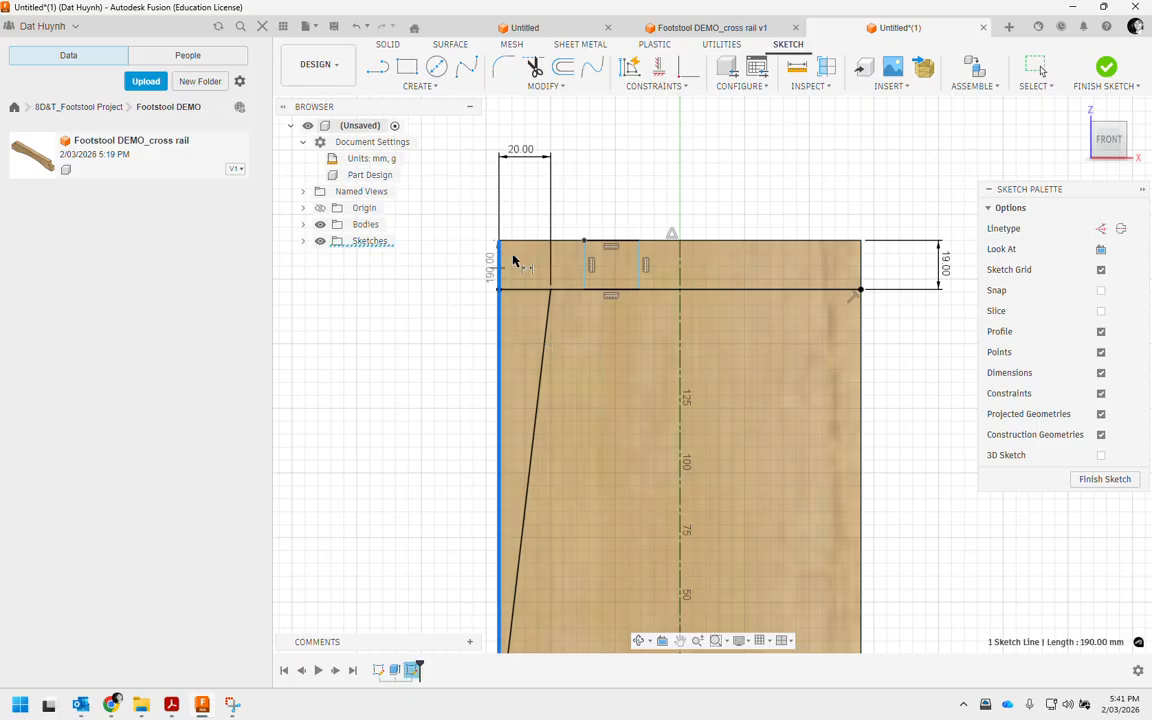
left_click(587, 255)
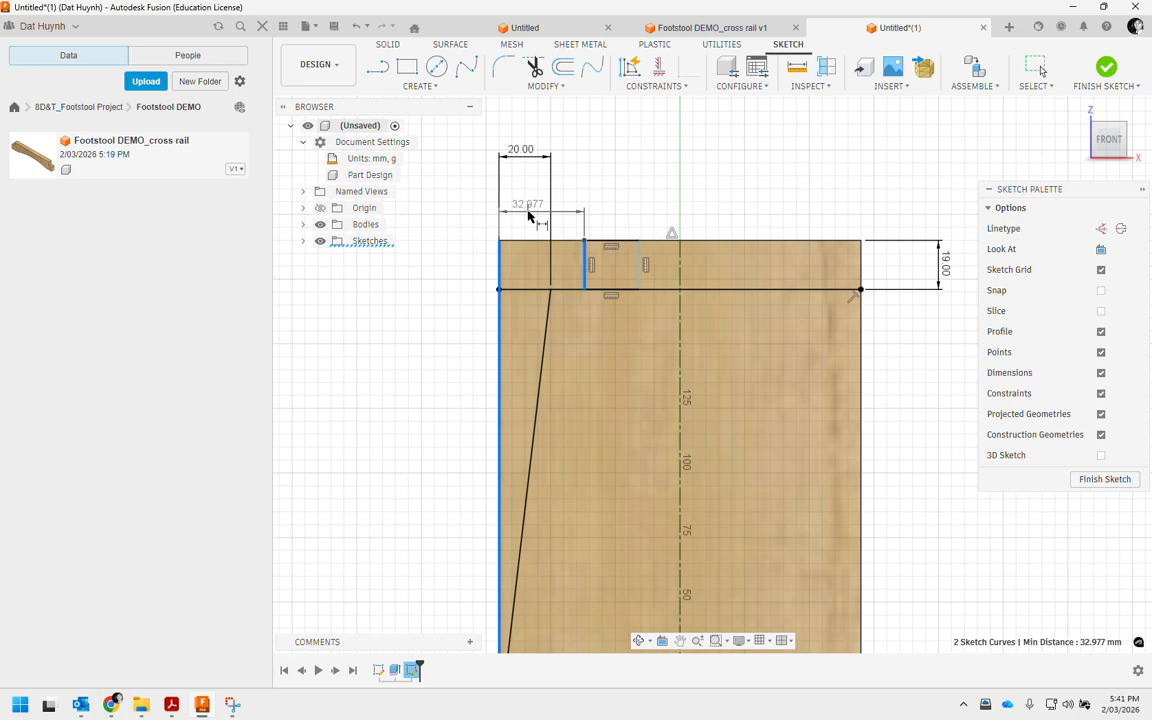
left_click(528, 216)
type("3")
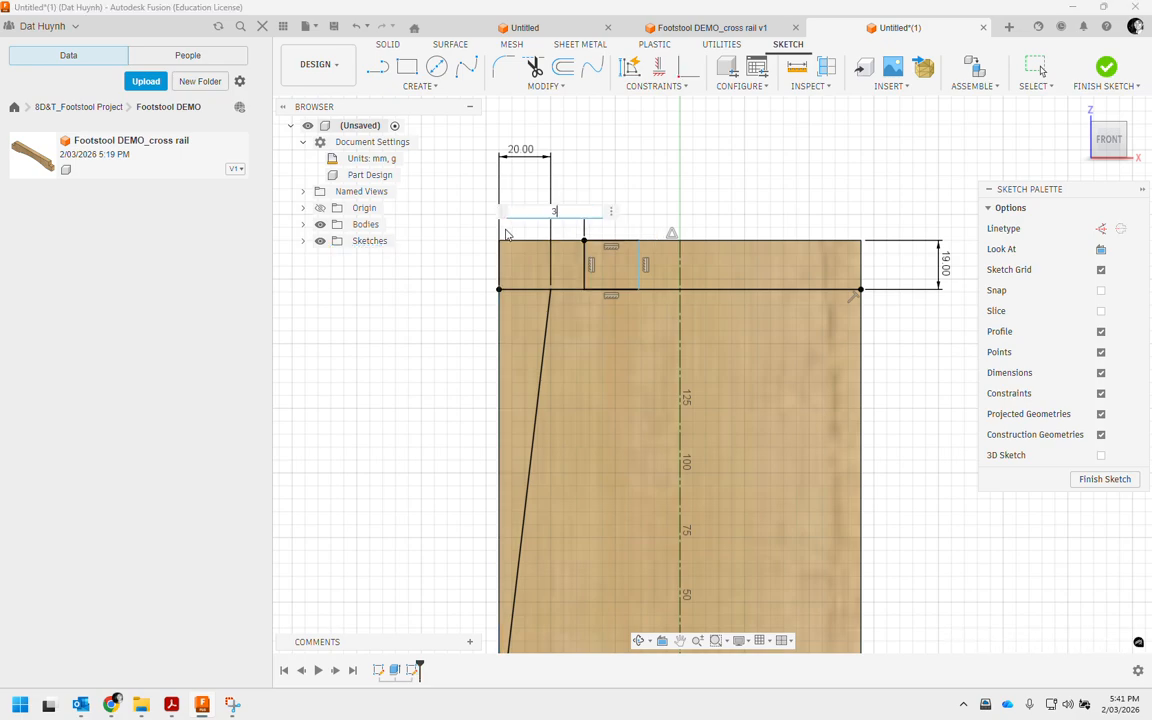
type("0")
key("Return")
Step: Dimension the small top-band rectangle's width to 20 mm and end dimensioning
left_click(598, 243)
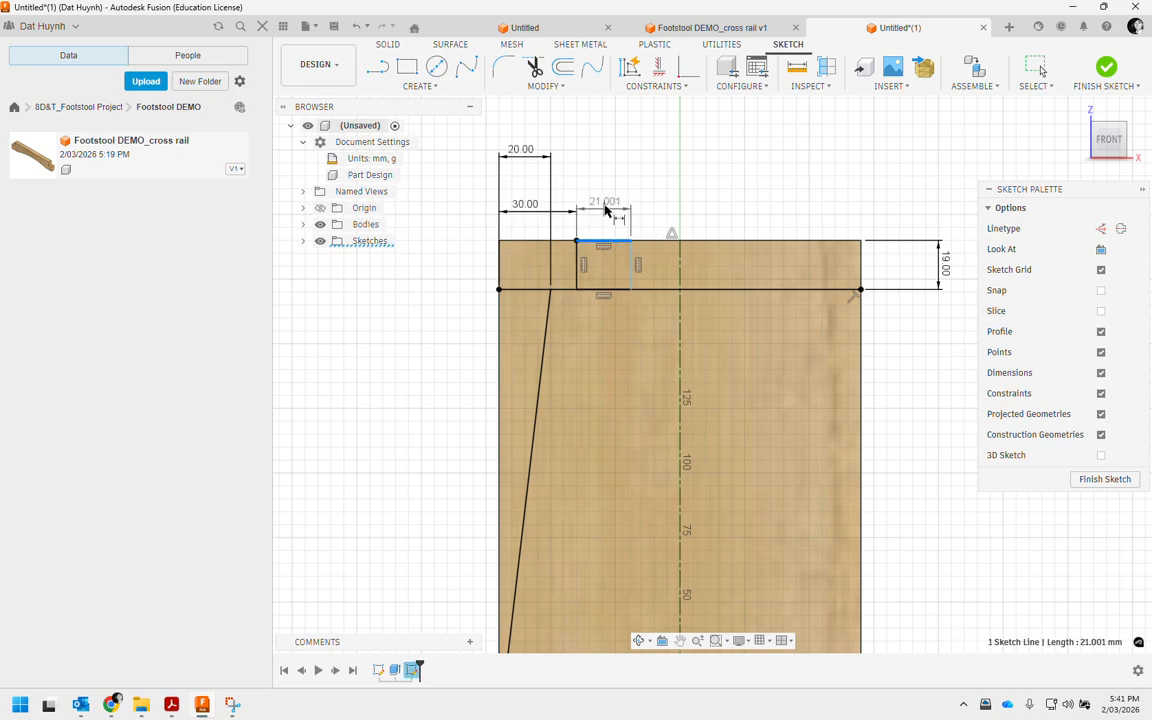
left_click(594, 220)
type("20")
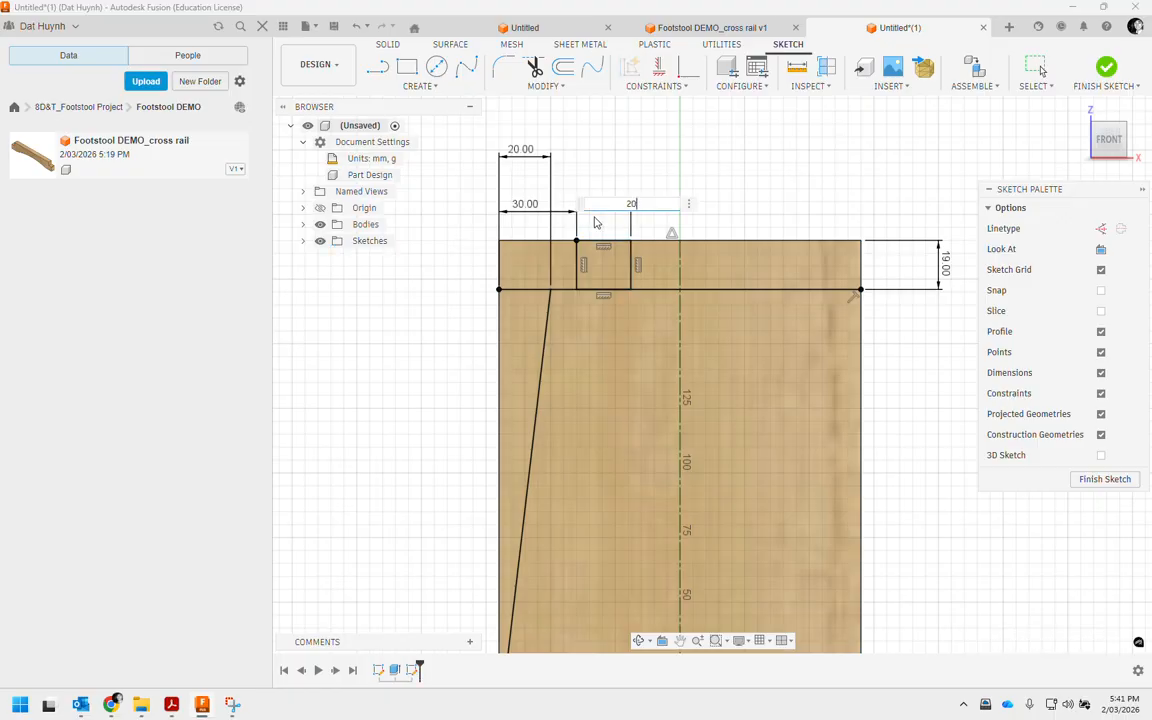
key("Return")
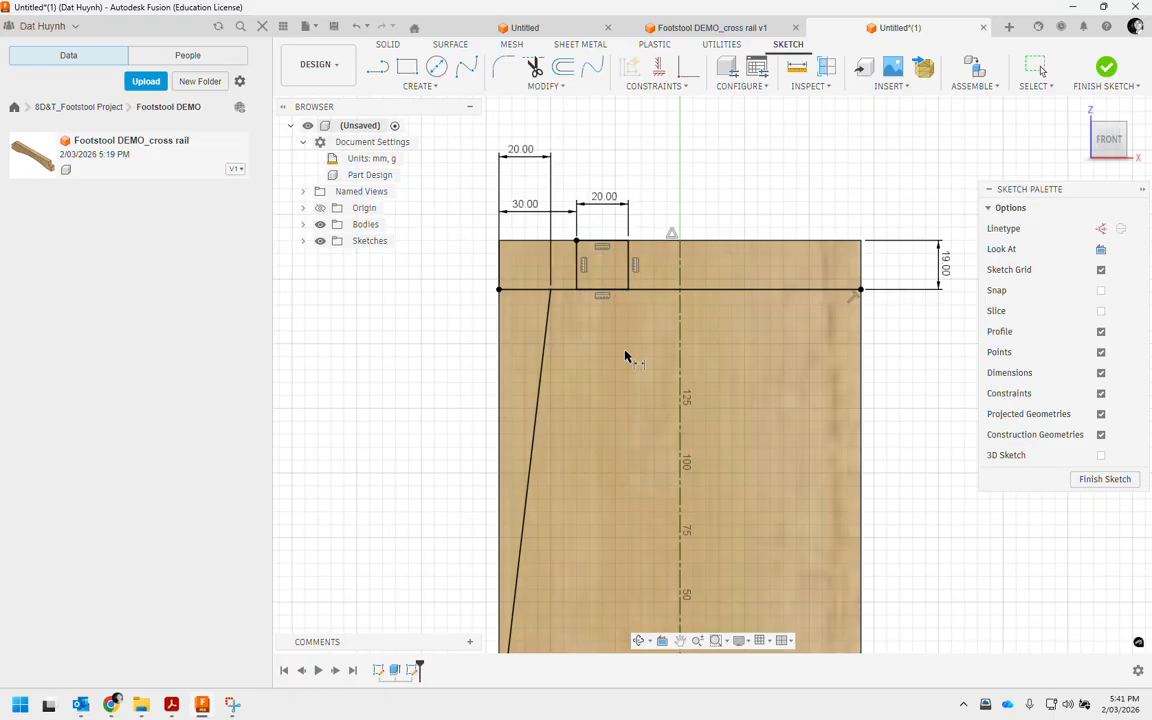
scroll(700, 289, "down", 2)
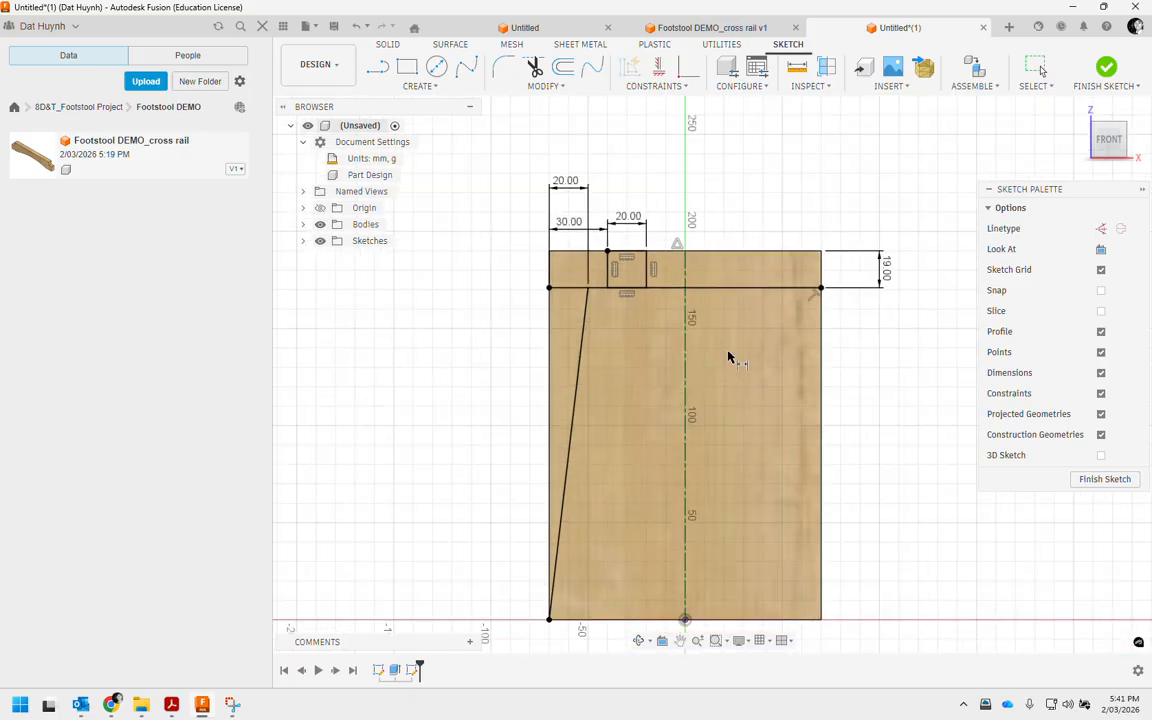
middle_click_drag(728, 357, 622, 370)
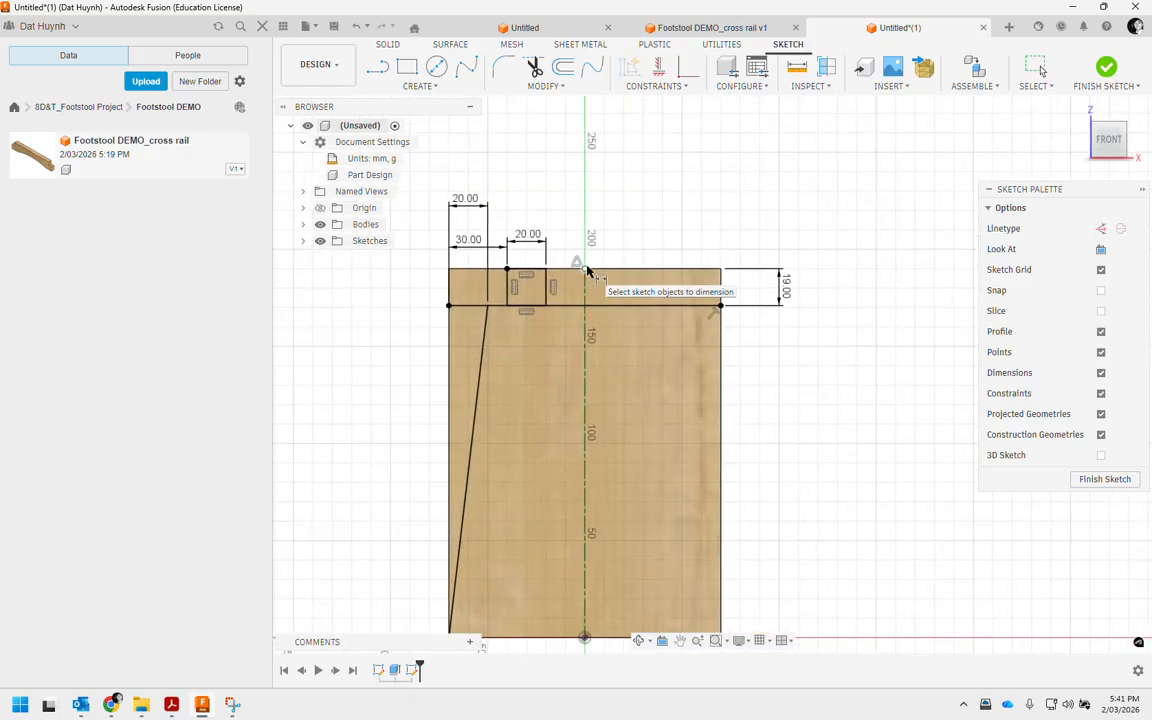
right_click(647, 240)
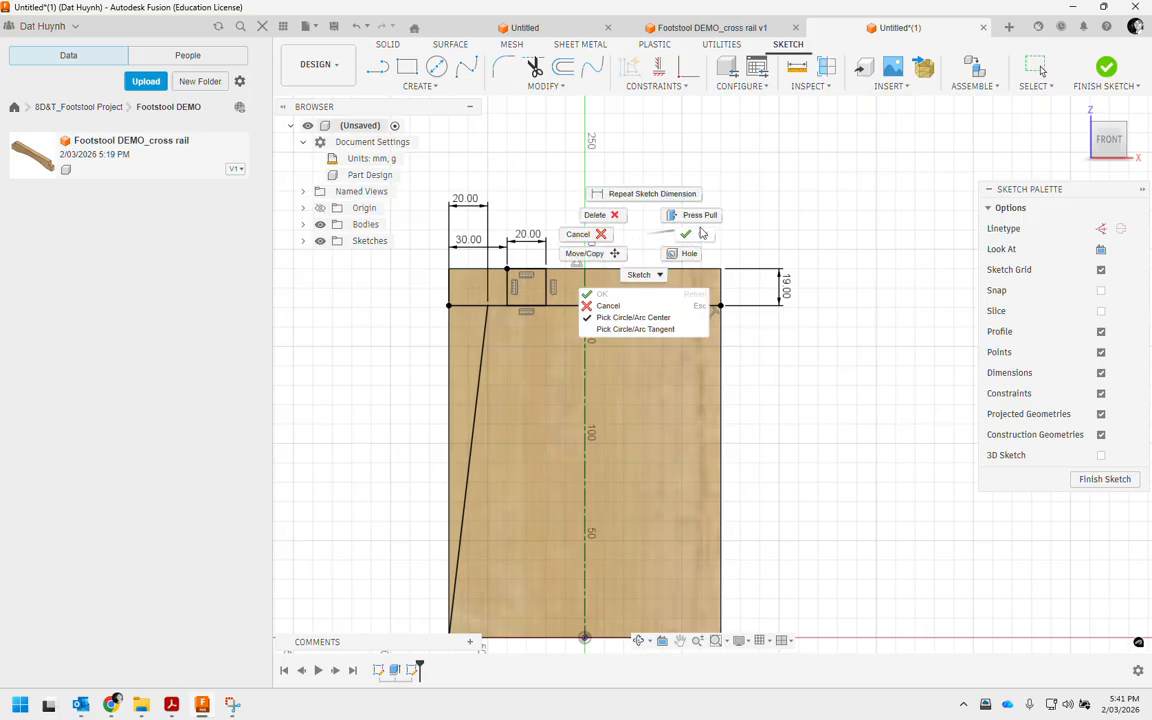
left_click(764, 222)
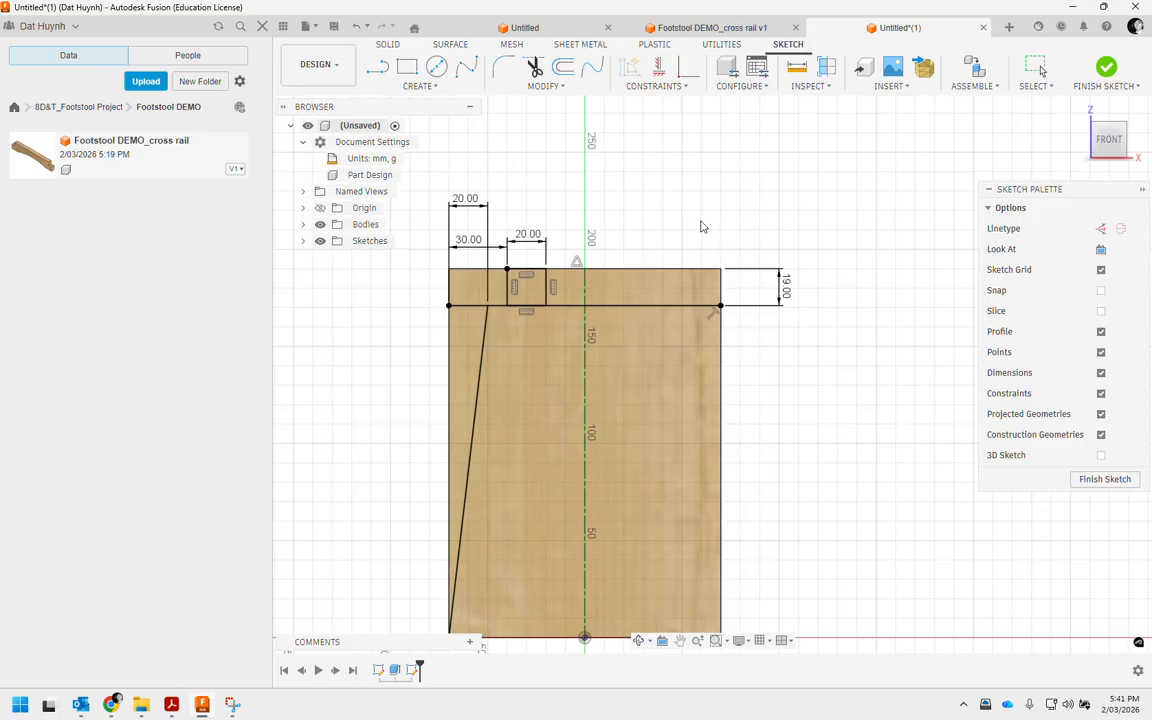
key("Escape")
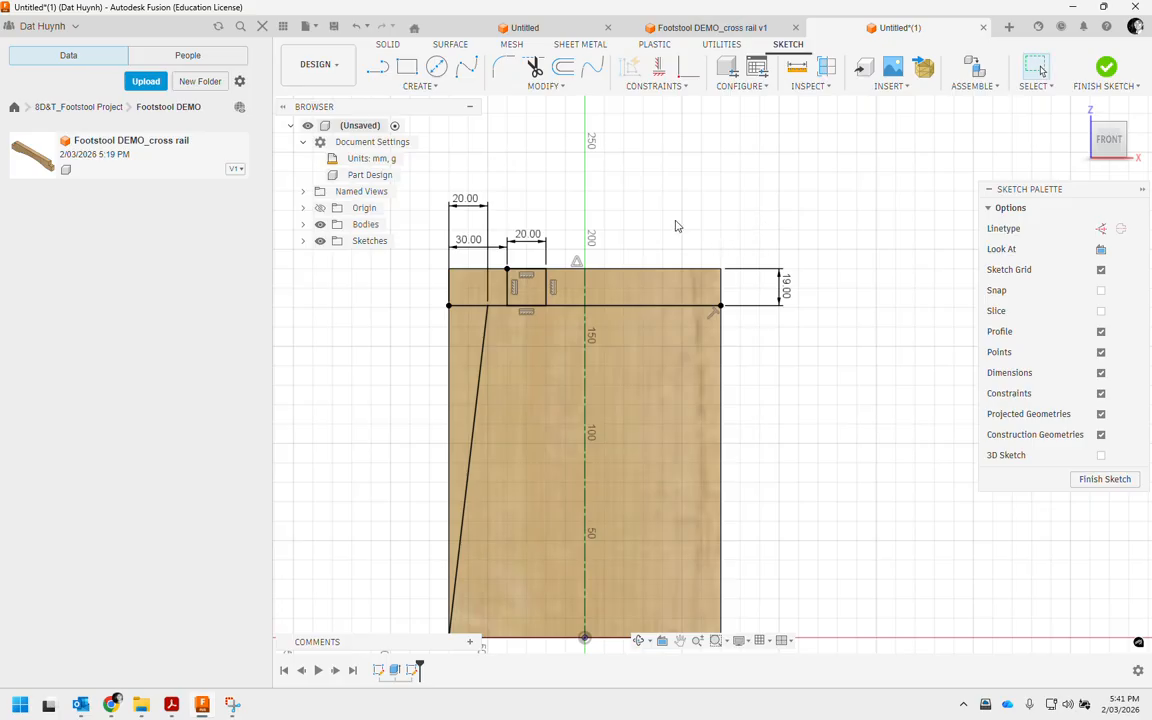
Step: Mirror the top-band rectangle and the slanted line across the vertical centerline
left_click(509, 284)
mouse_move(386, 217)
left_mouse_down()
mouse_move(571, 450)
mouse_move(561, 440)
mouse_move(558, 481)
left_mouse_up()
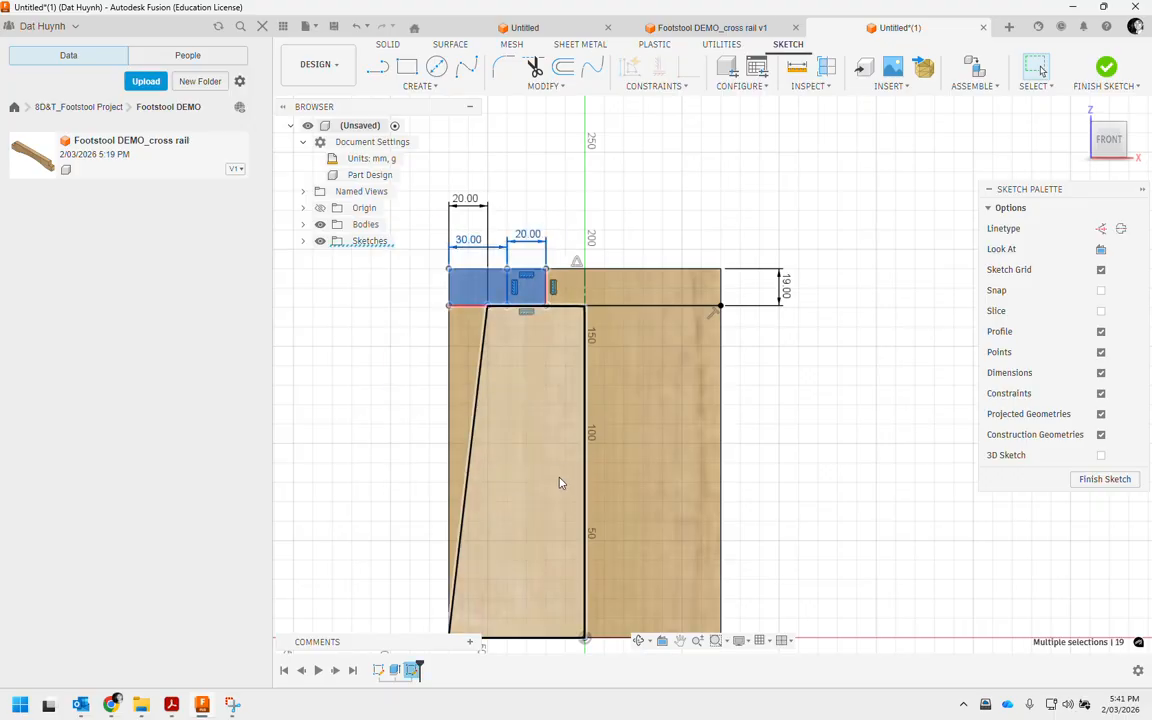
left_click(481, 360, "shift")
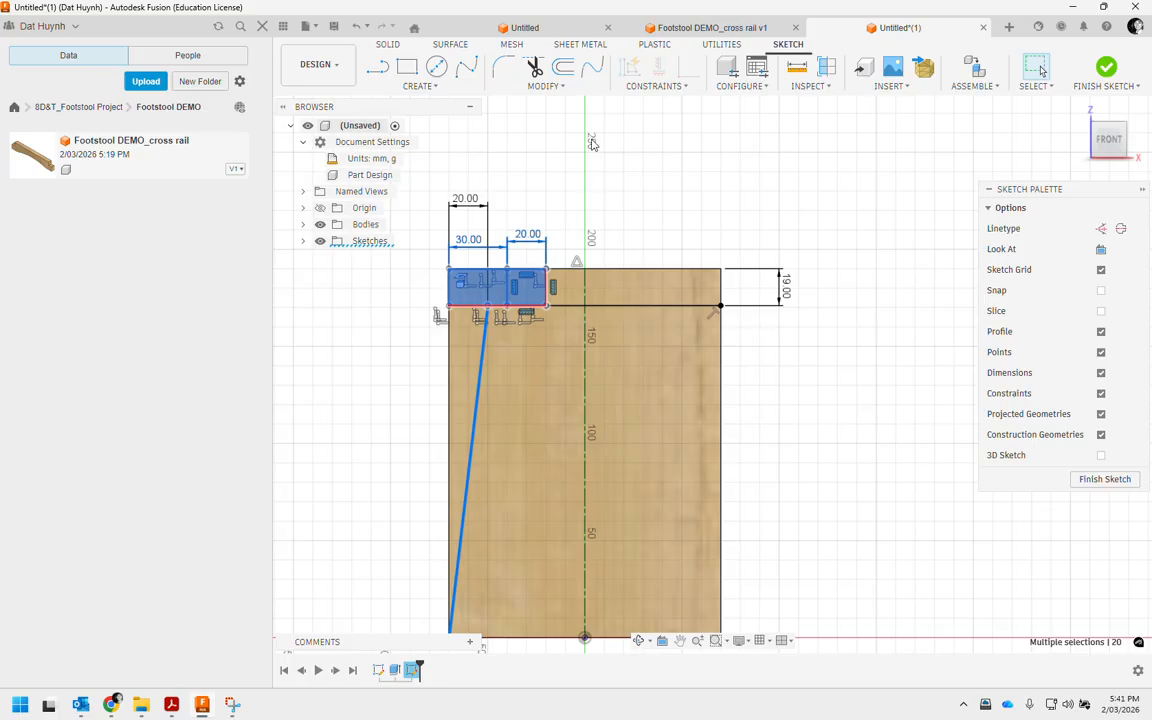
left_click(420, 90)
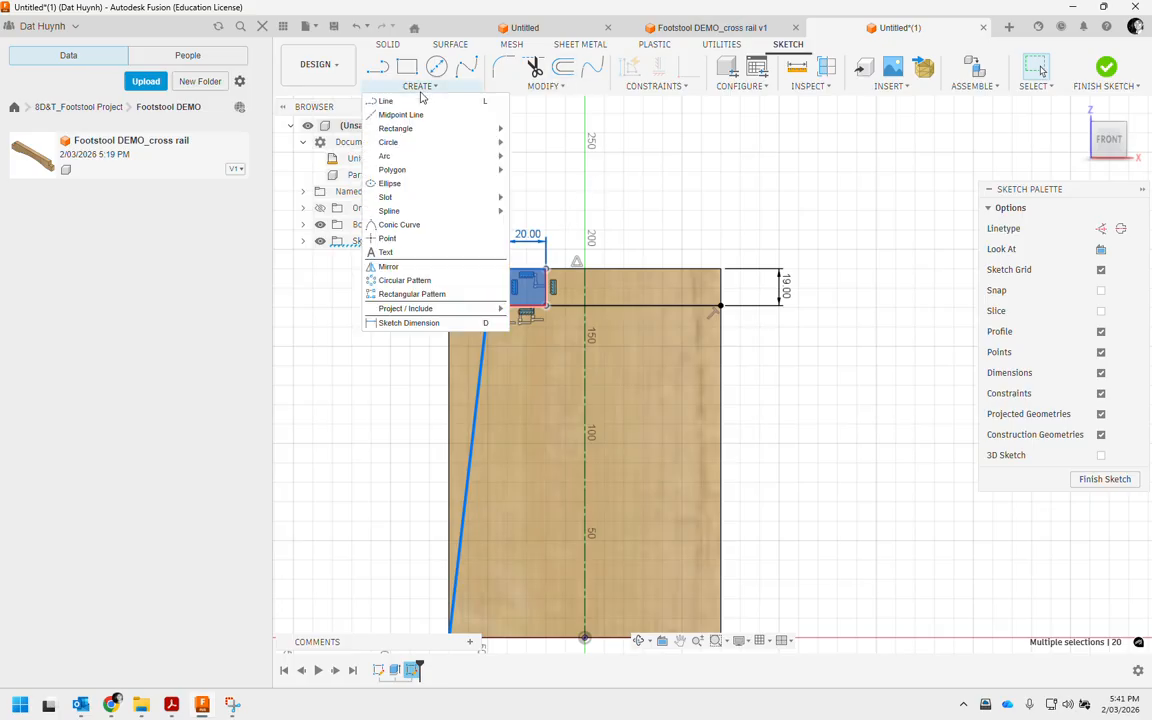
left_click(390, 265)
left_click(872, 234)
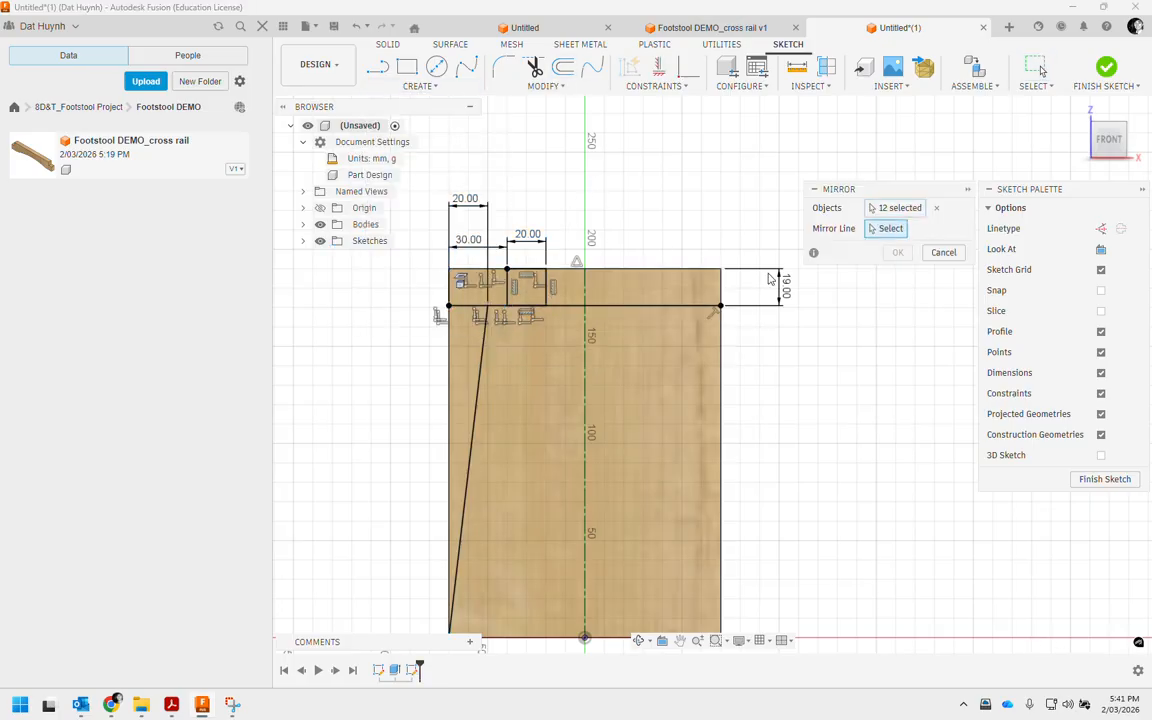
left_click(586, 345)
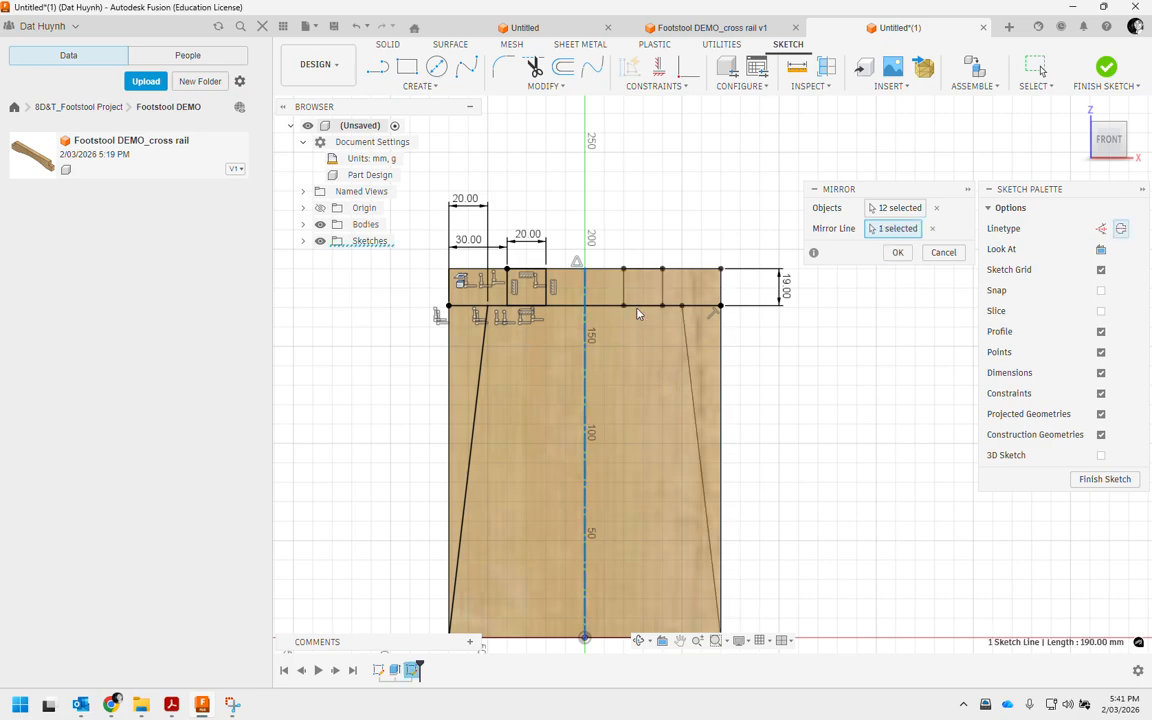
left_click(890, 252)
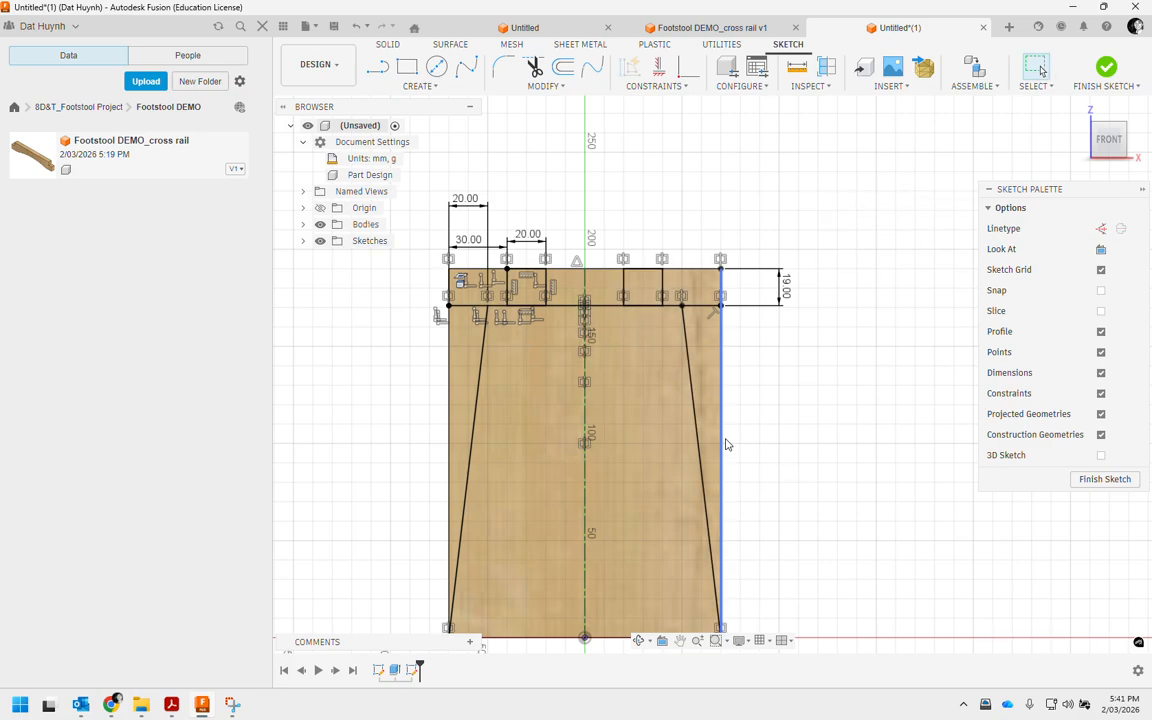
Step: Draw an upright center rectangle centered on the vertical centerline in the board's upper half, below the top band
middle_click_drag(726, 444, 719, 342)
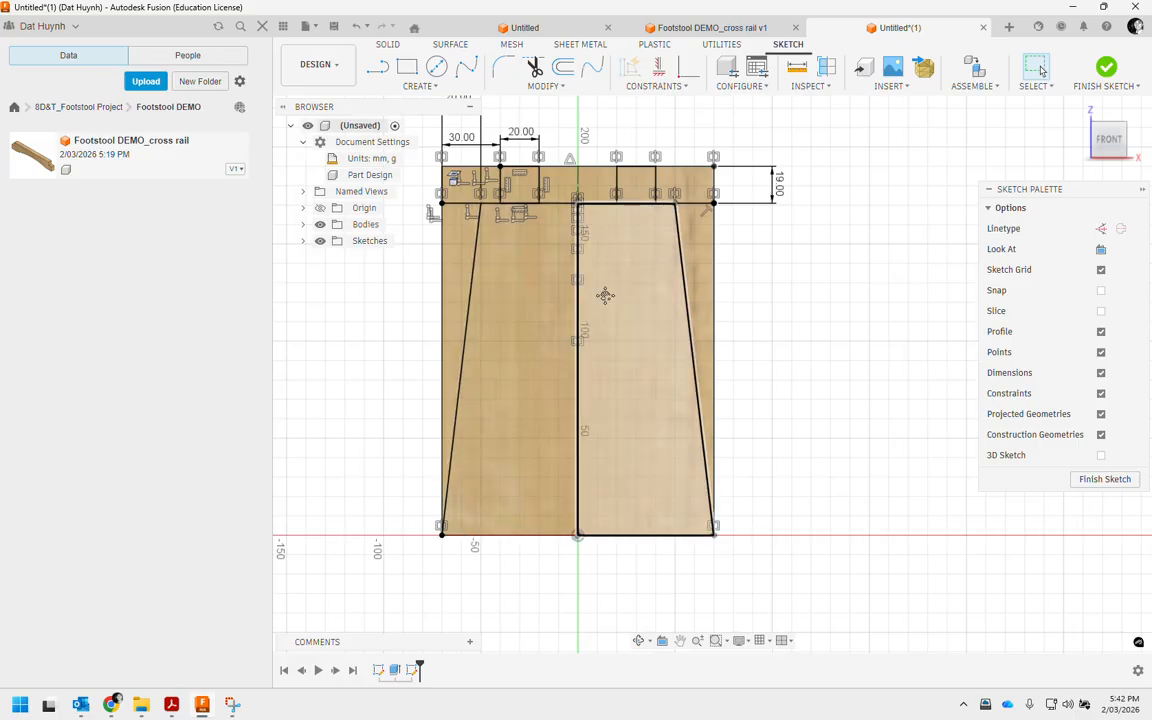
middle_click_drag(605, 295, 614, 333)
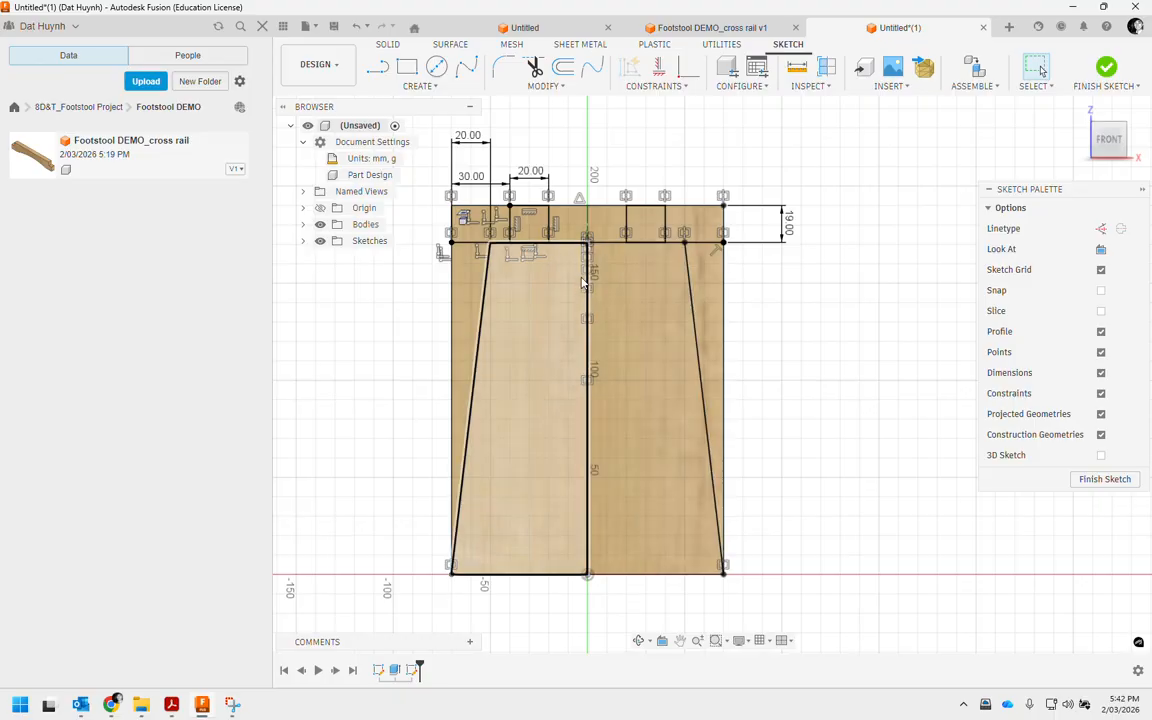
left_click(421, 87)
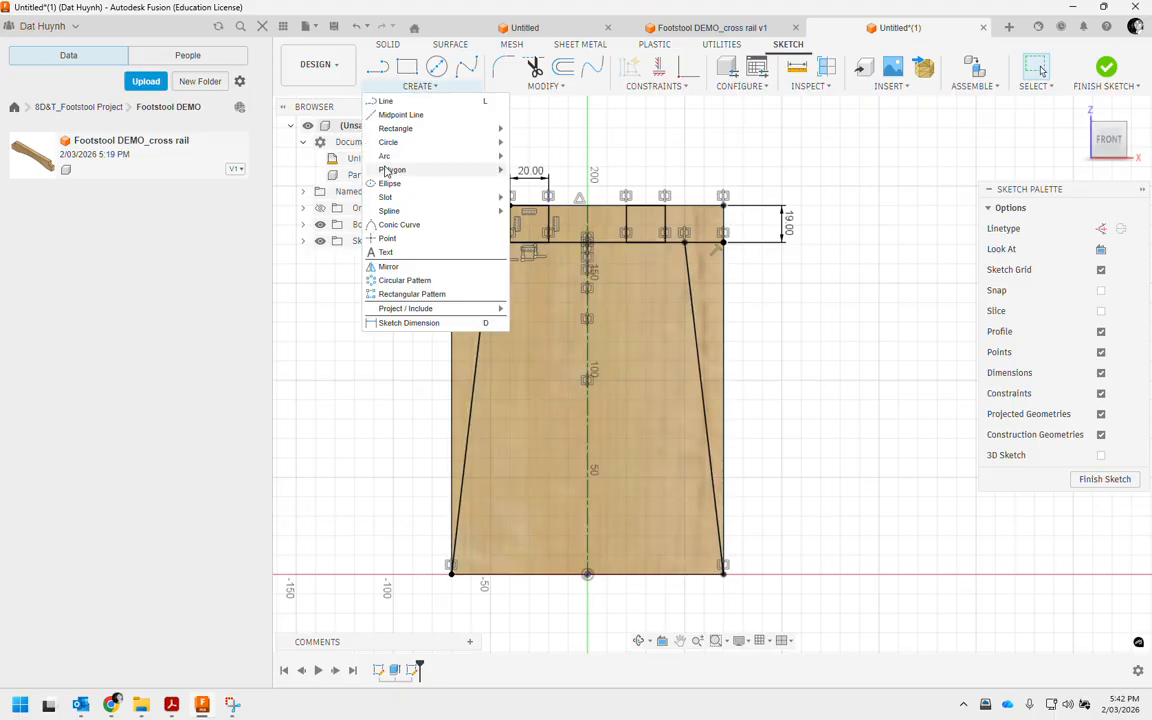
mouse_move(448, 129)
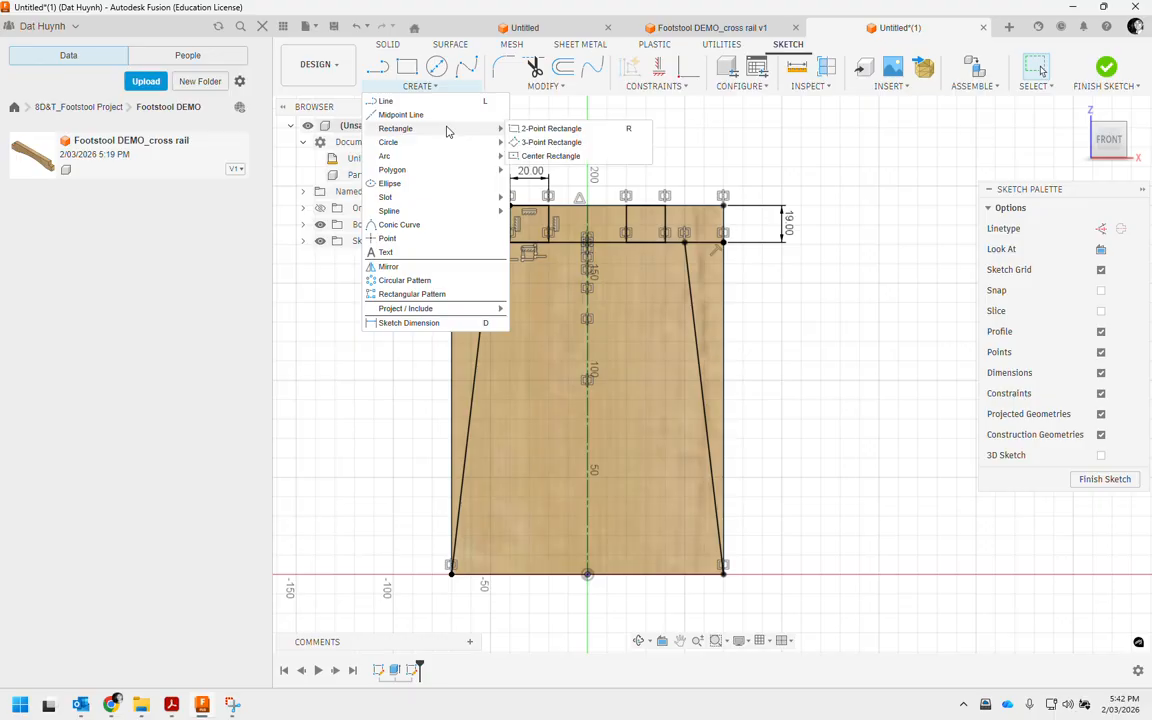
left_click(546, 156)
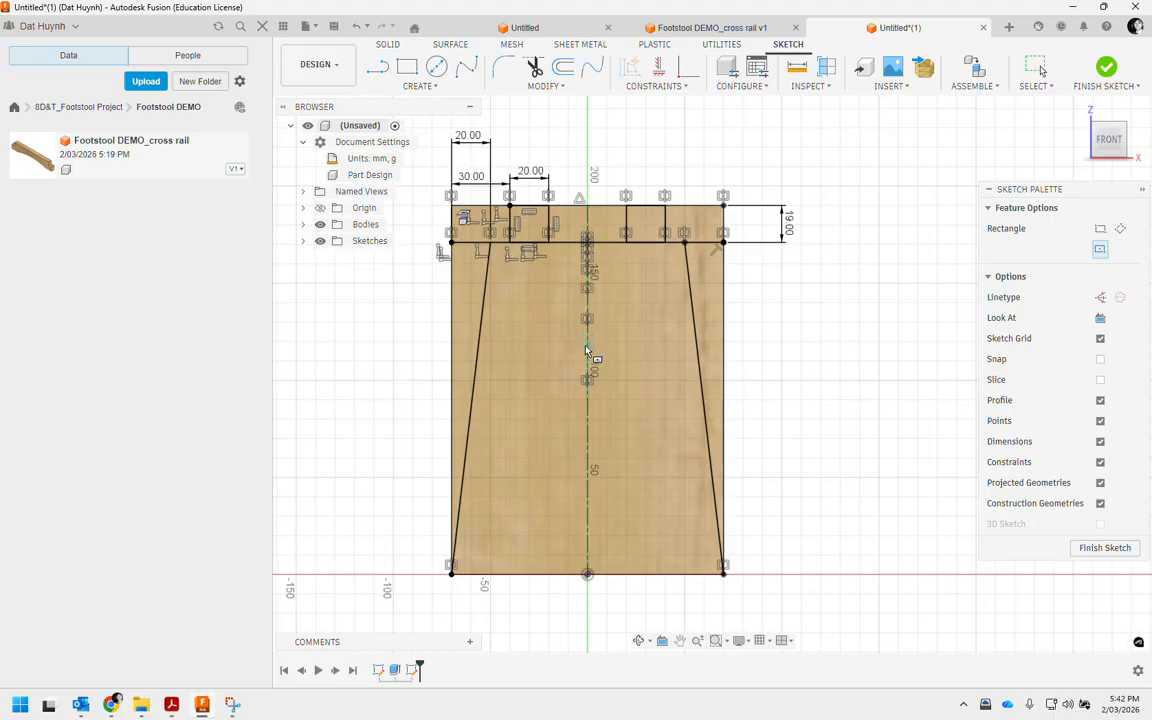
left_click(587, 350)
left_click(622, 301)
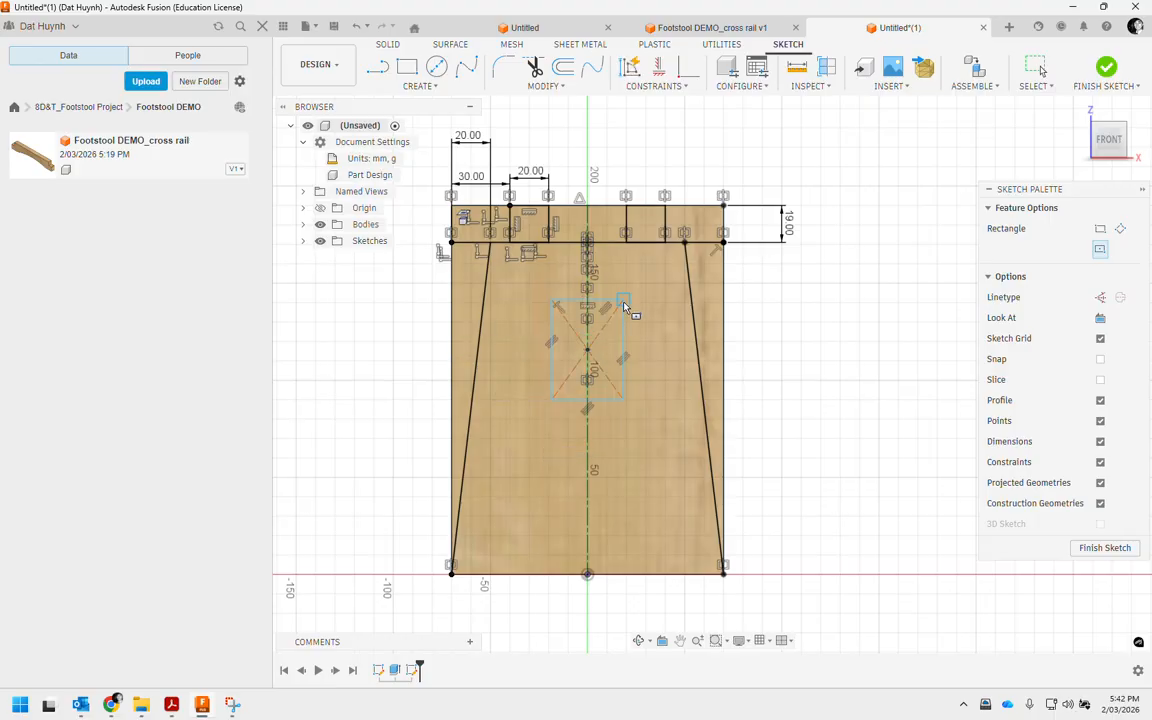
right_click(662, 350)
left_click(638, 406)
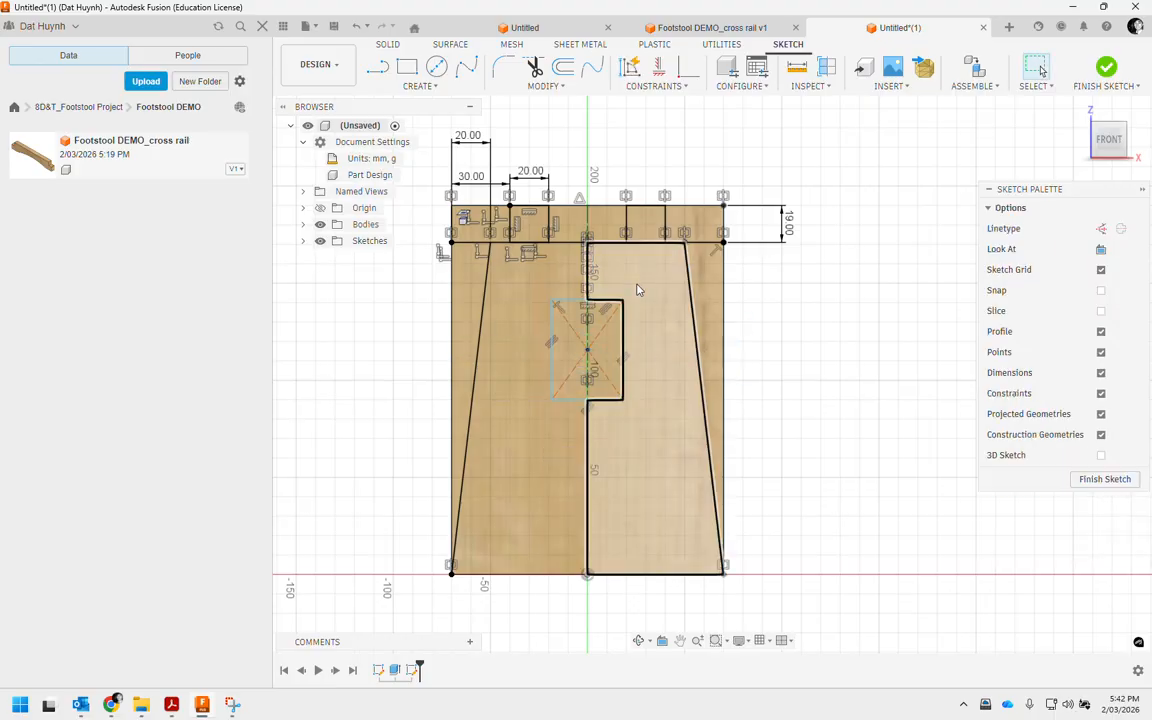
Step: Dimension the center rectangle's width to 19 mm
left_click(617, 399)
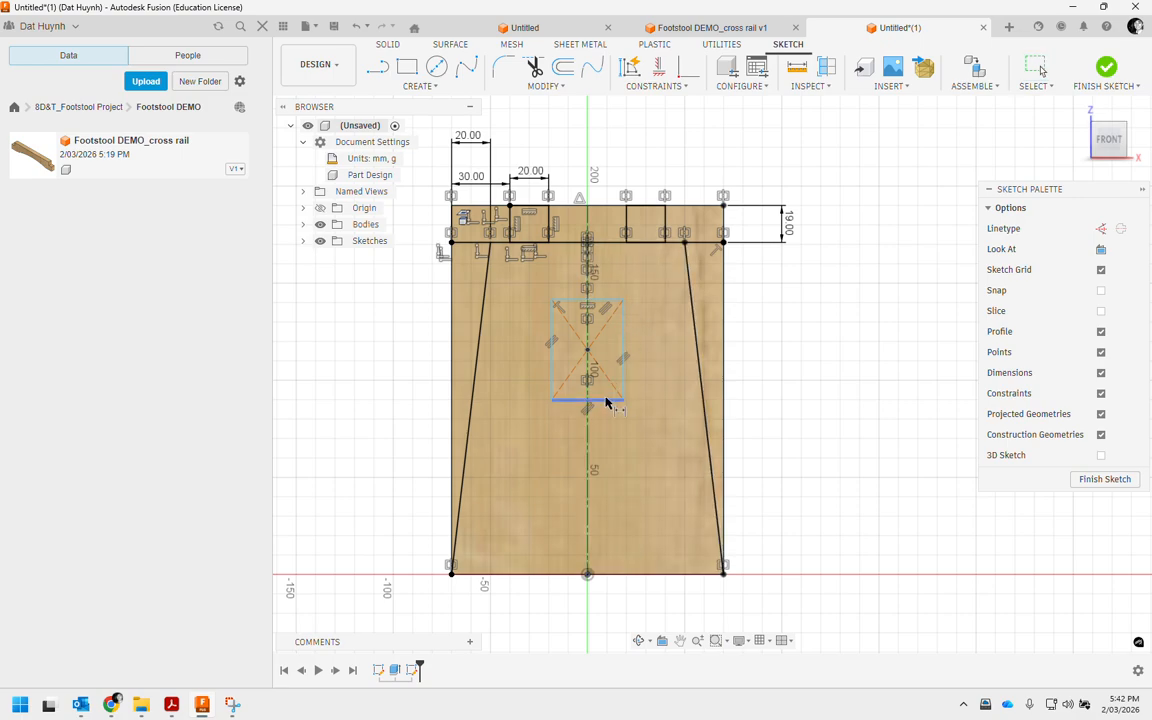
key("d")
left_click(620, 463)
type("19")
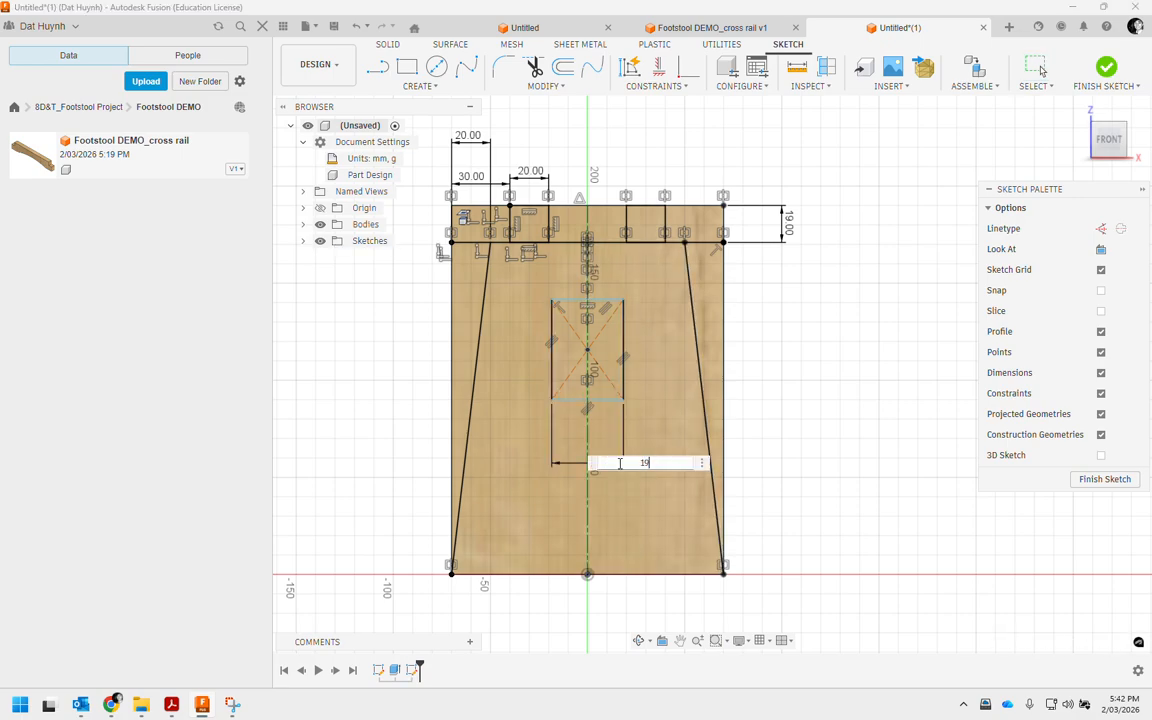
key("Return")
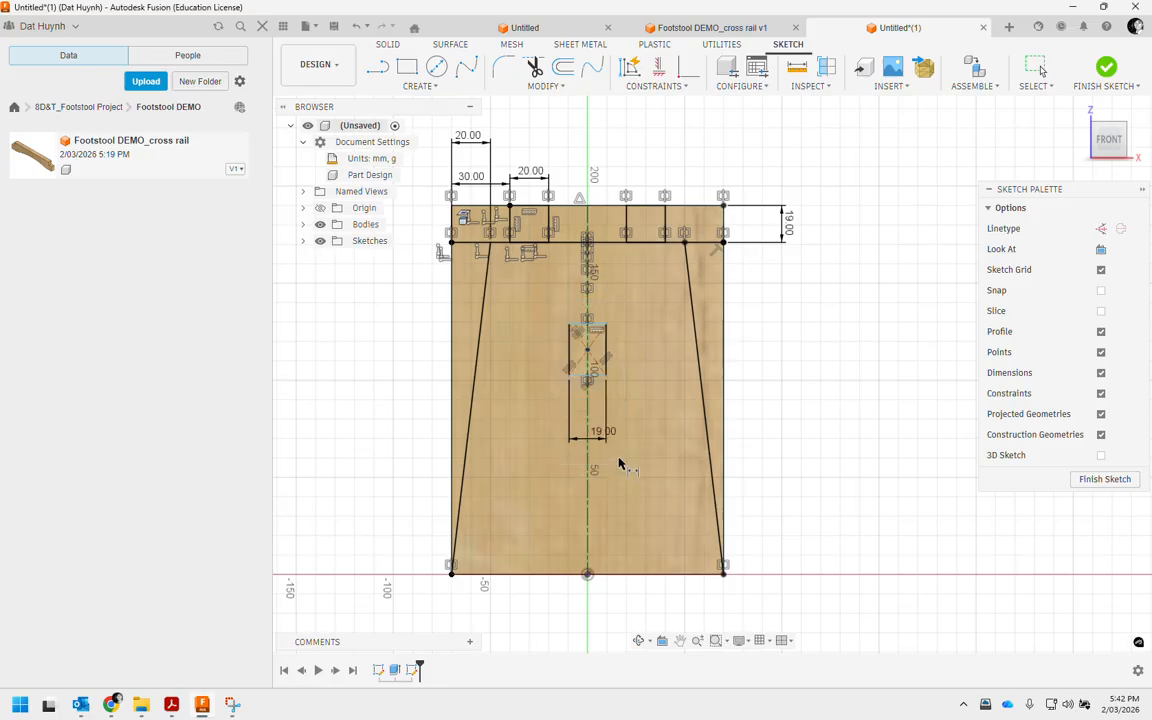
Step: Dimension the center rectangle's height to 25 mm
left_click(570, 355)
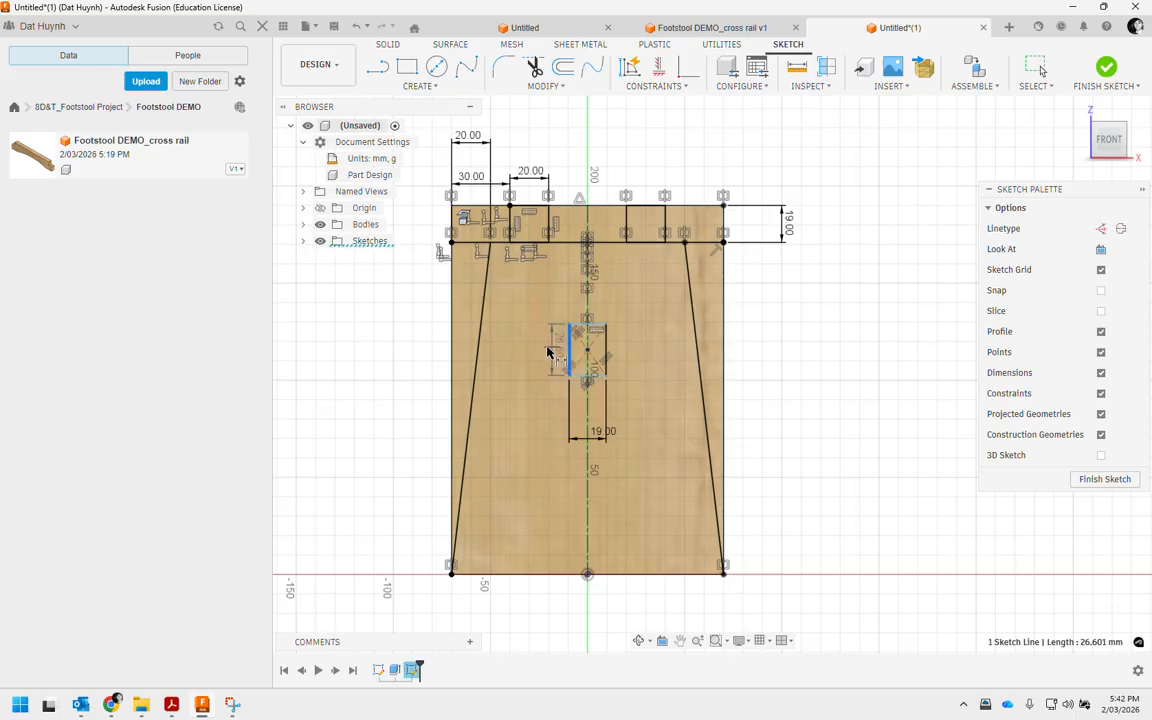
left_click(516, 396)
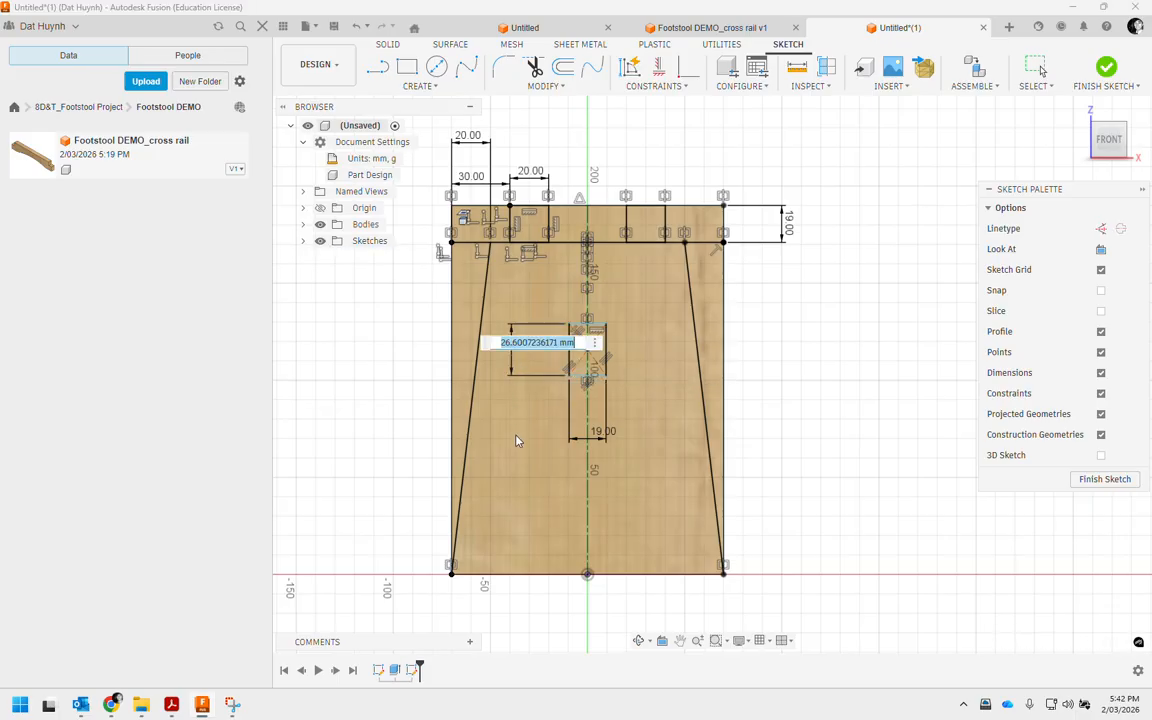
type("38")
key("Return")
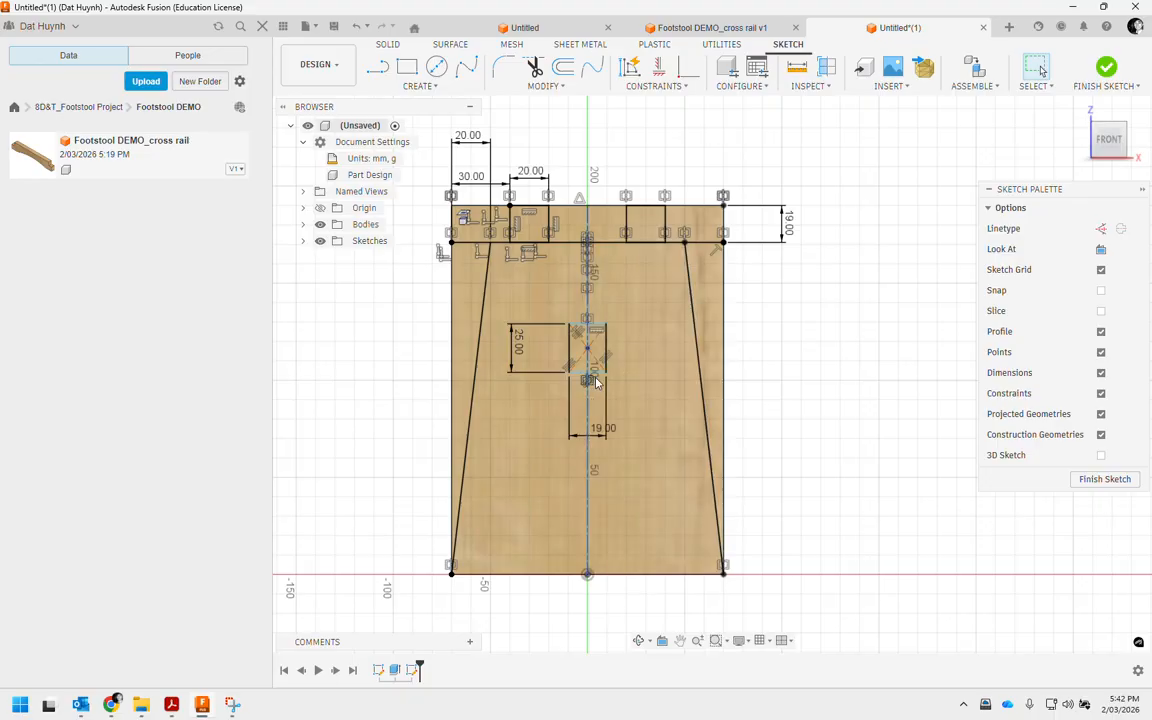
Step: Dimension the distance from the top band's lower line to the center rectangle's upper side to 20 mm
left_click_drag(605, 372, 605, 333)
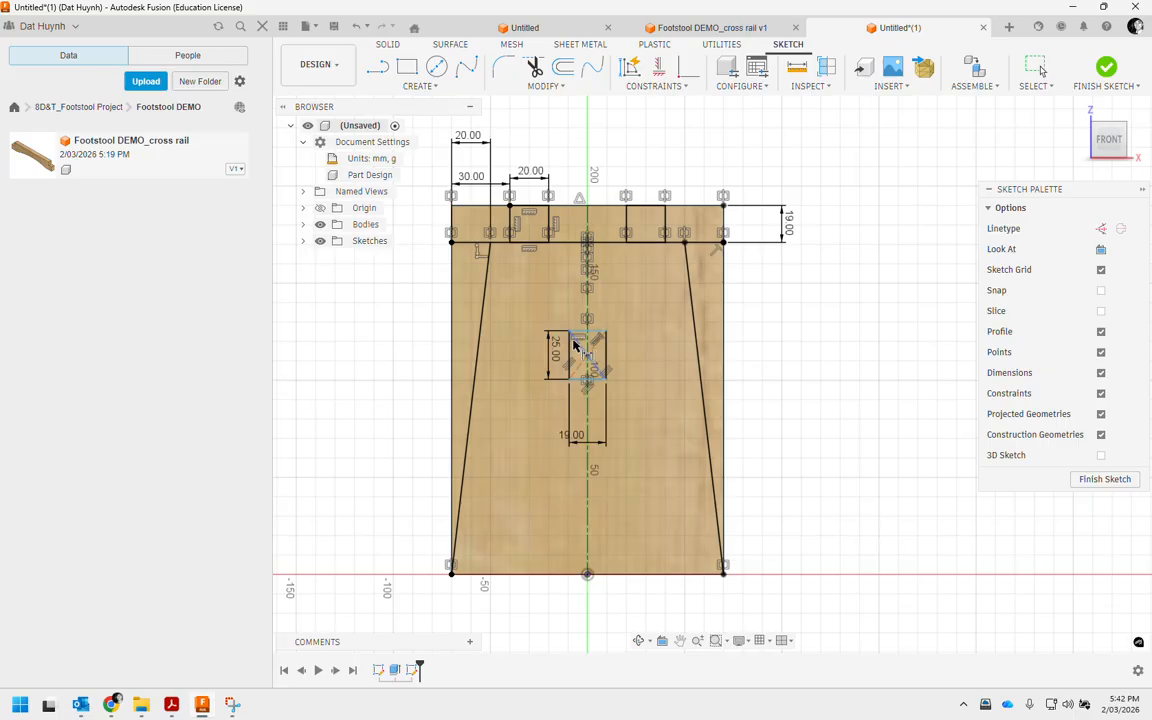
left_click(577, 333)
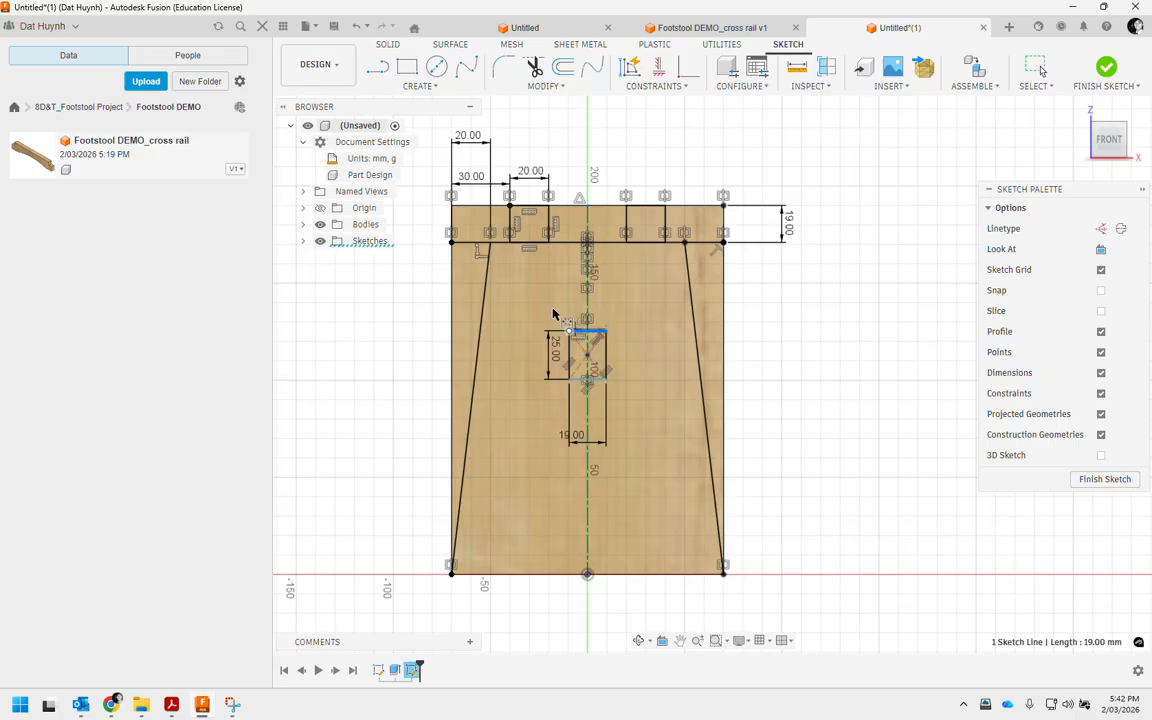
left_click(456, 242, "ctrl")
key("d")
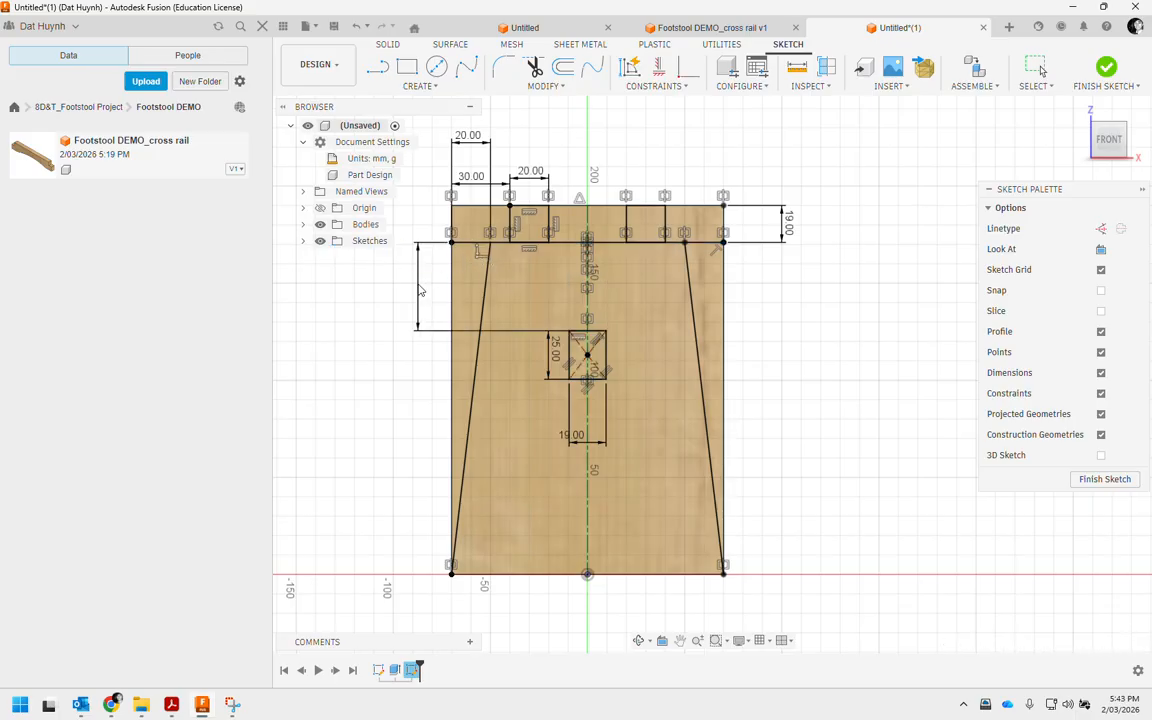
left_click(438, 311)
type("20")
key("Return")
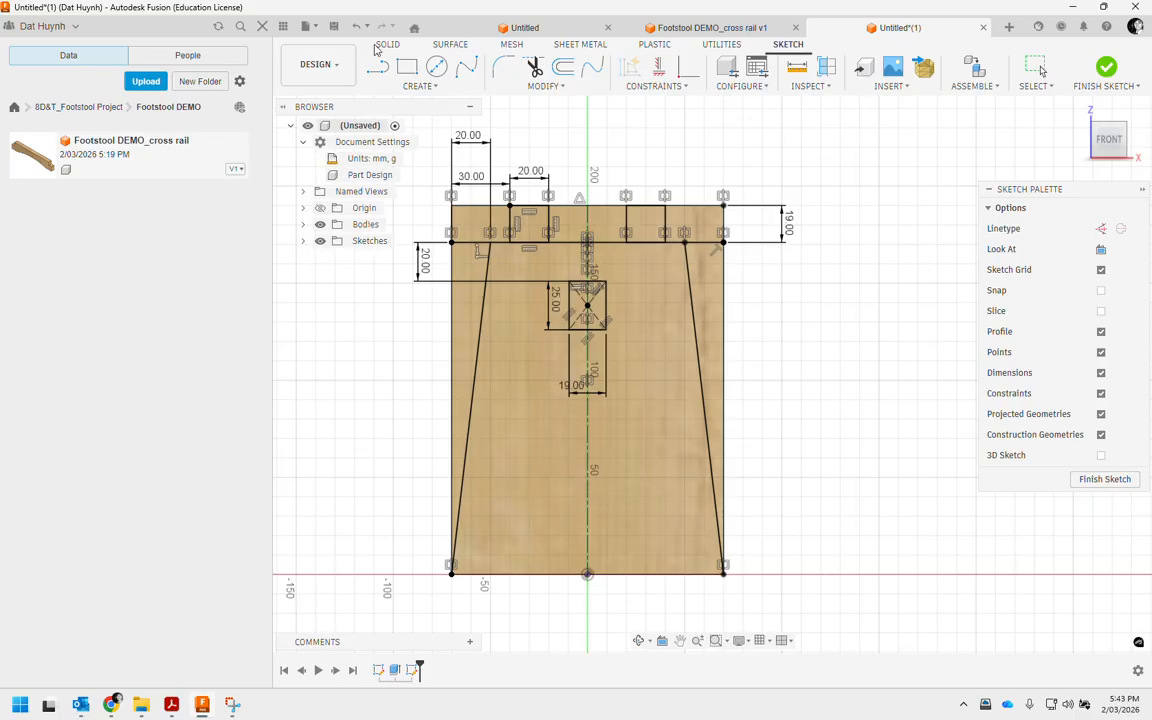
Step: Draw a 180° center point arc of about 38 mm radius, centered on the midpoint of the board's bottom edge
left_click(422, 86)
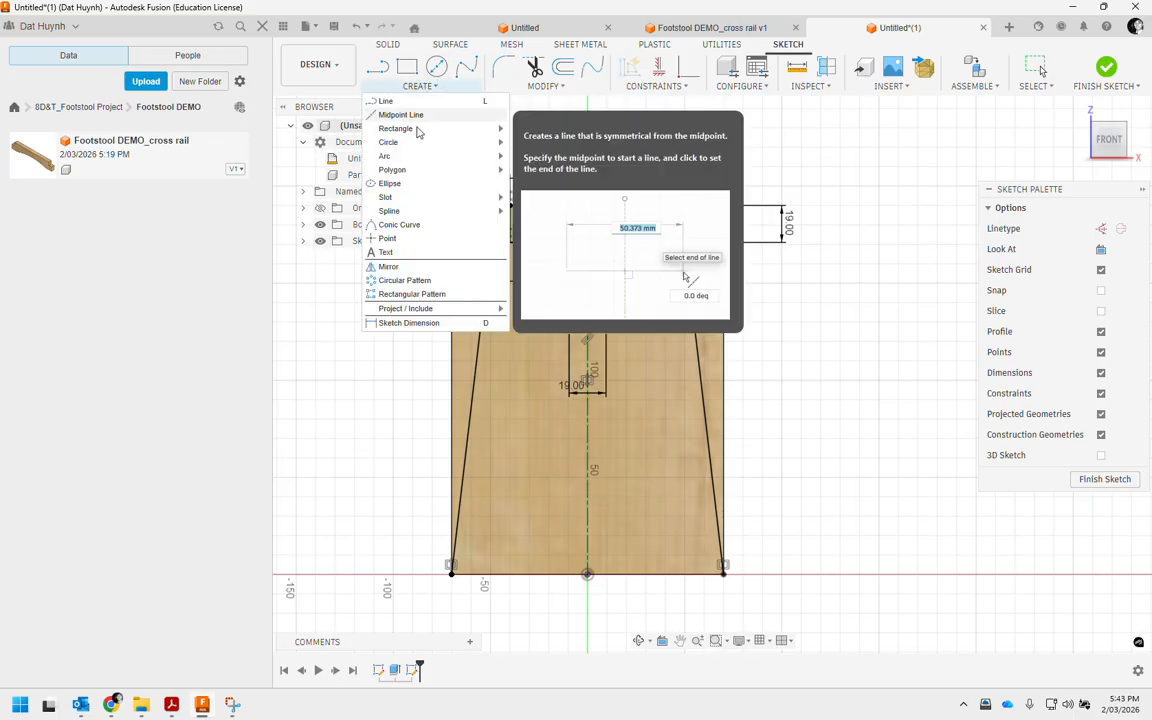
mouse_move(430, 156)
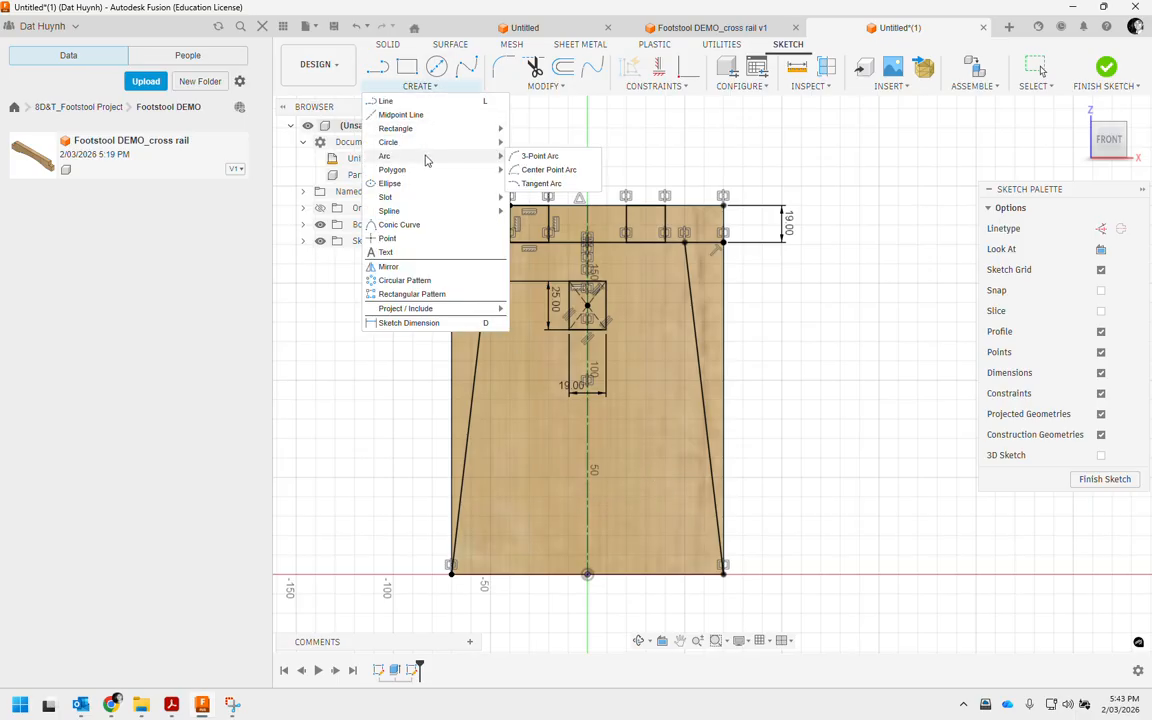
left_click(546, 170)
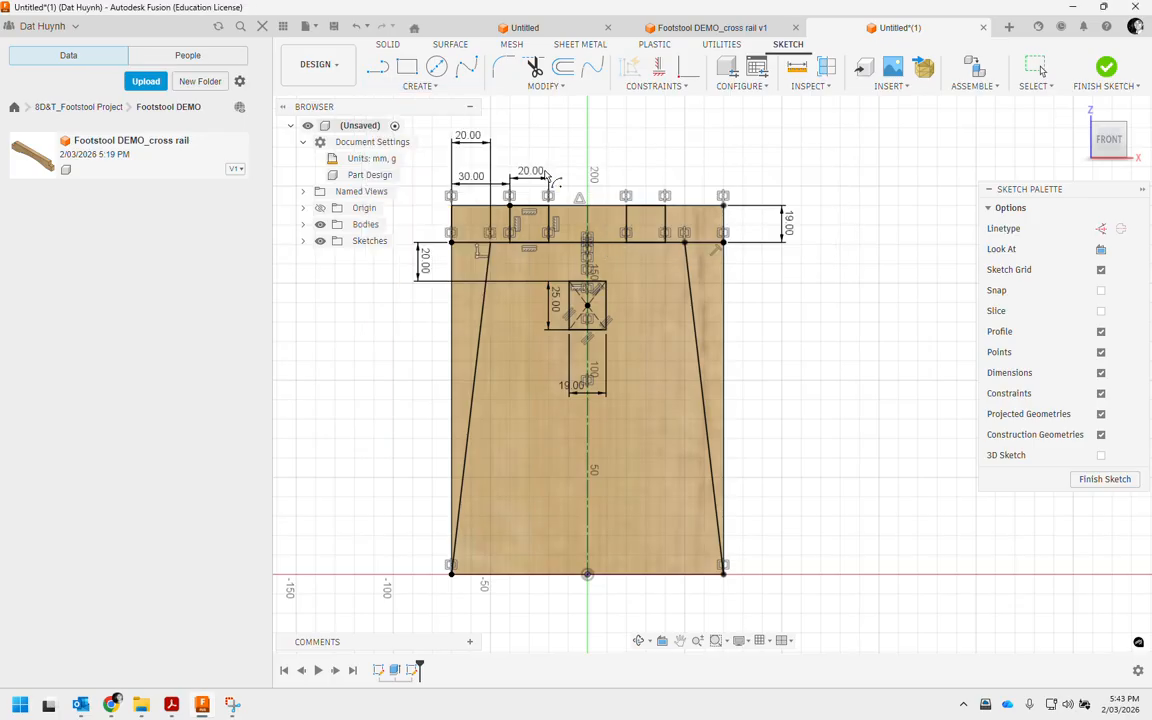
left_click(588, 573)
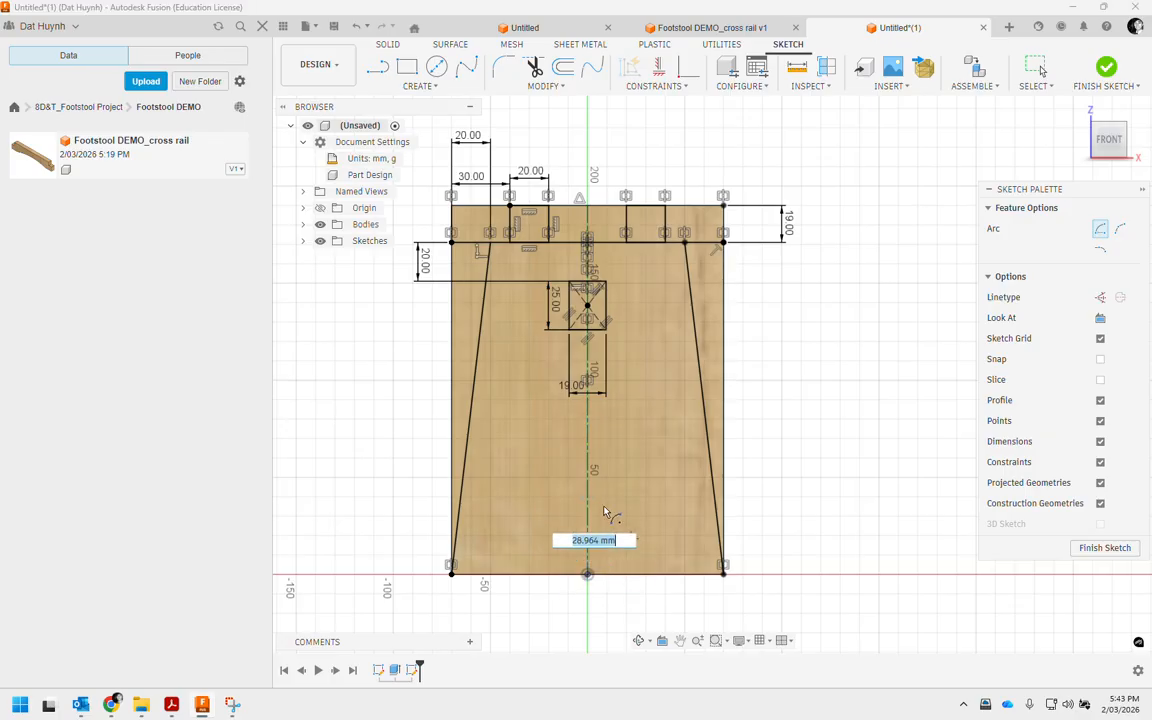
left_click(519, 574)
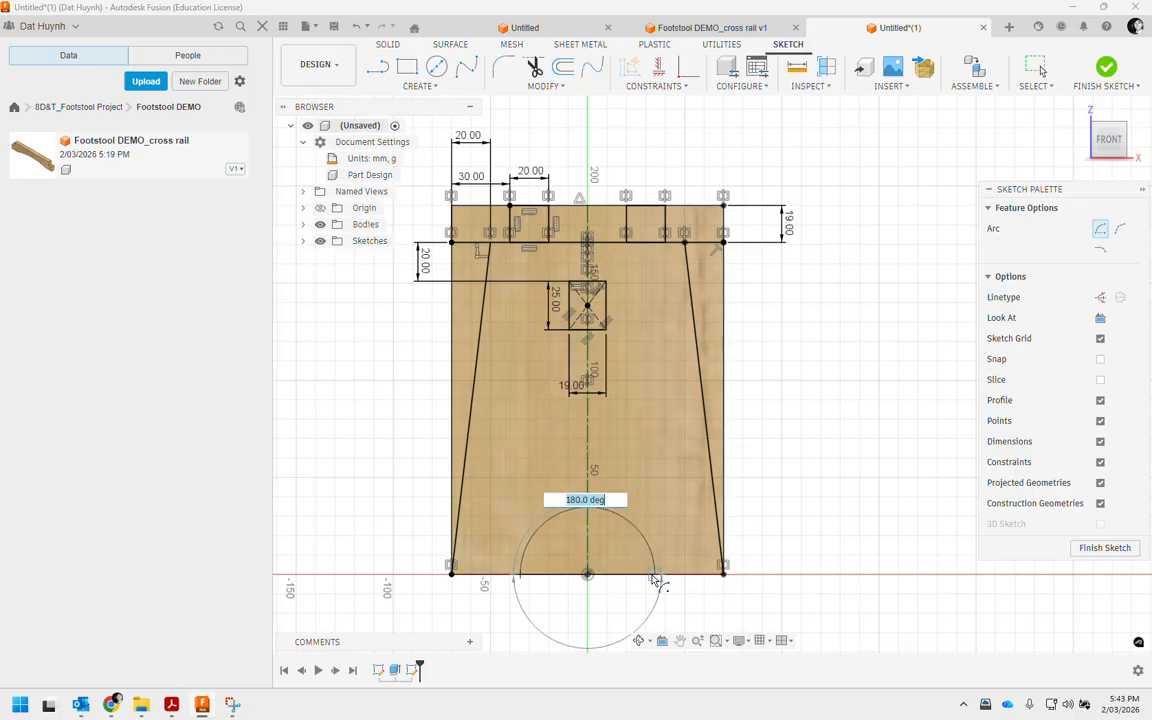
left_click(655, 572)
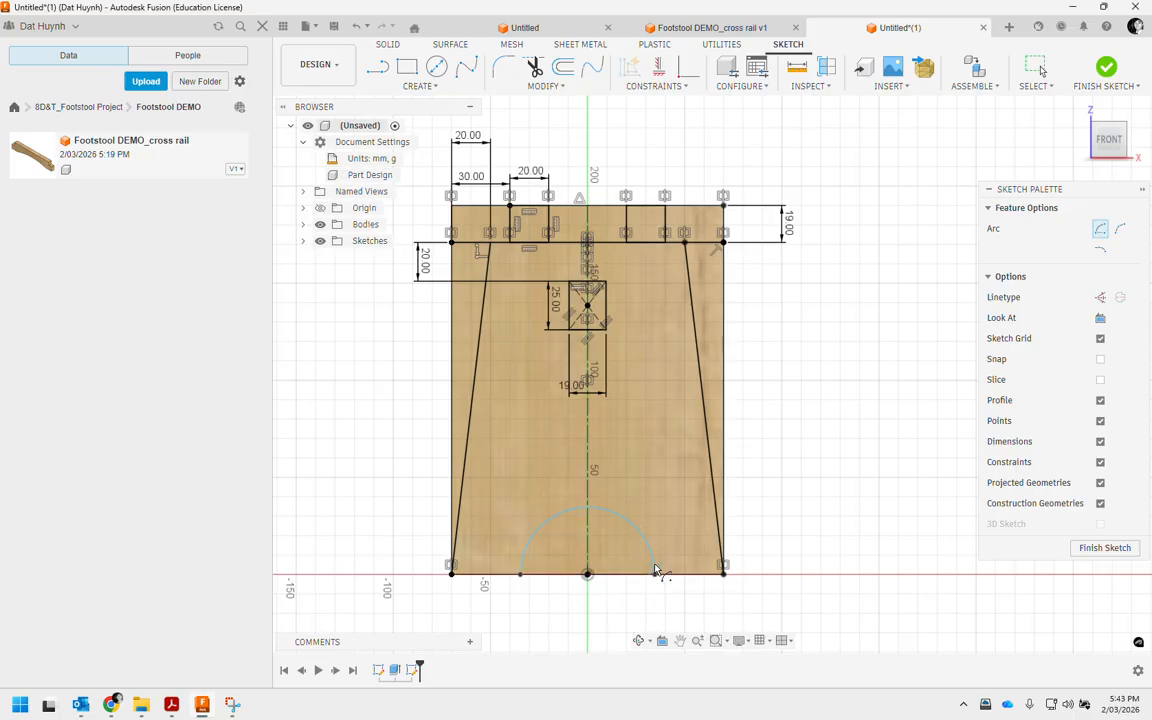
right_click(867, 522)
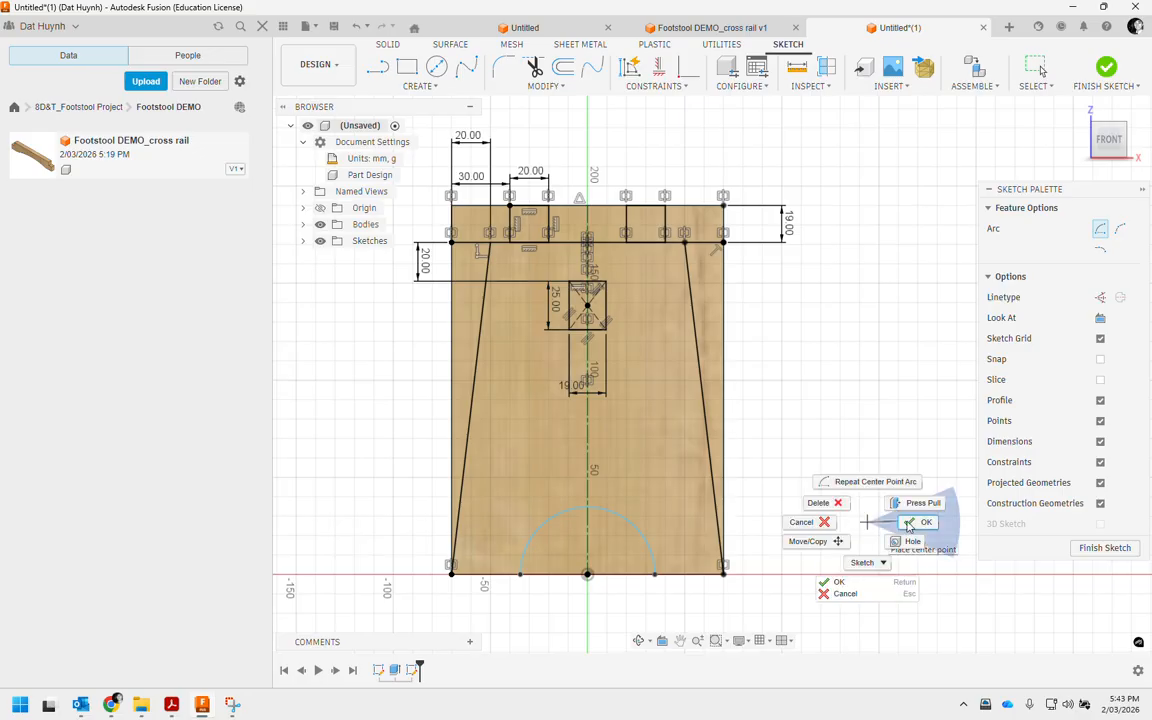
left_click(916, 522)
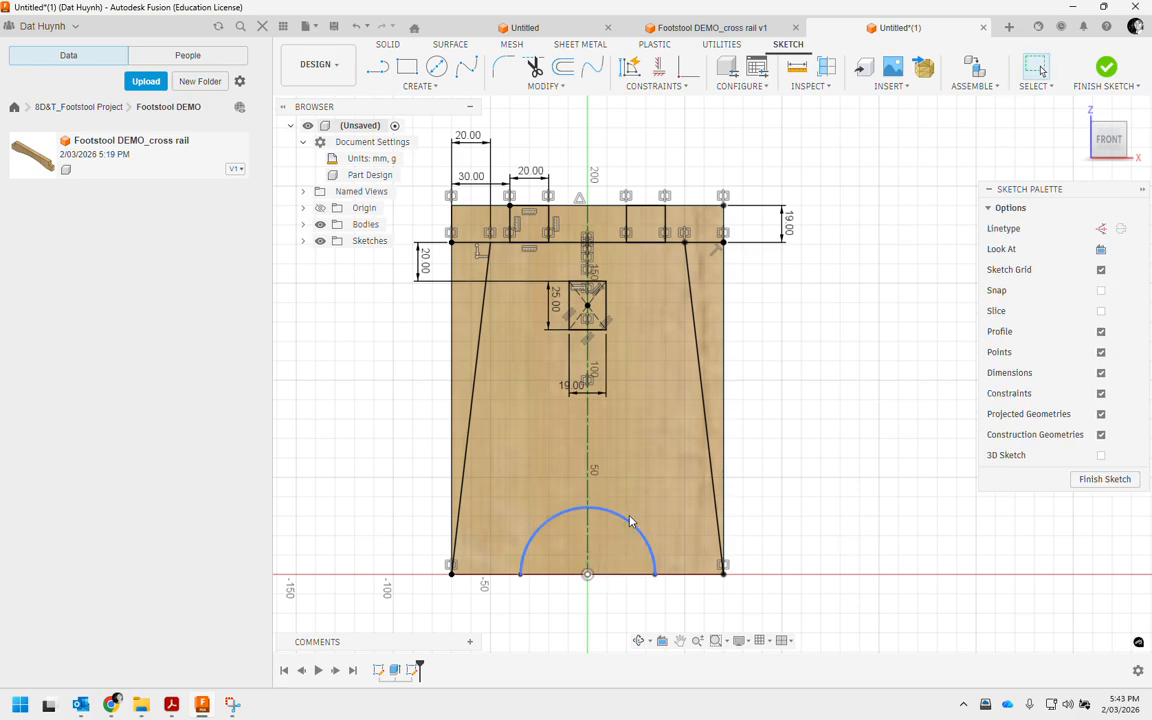
left_click_drag(630, 520, 590, 500)
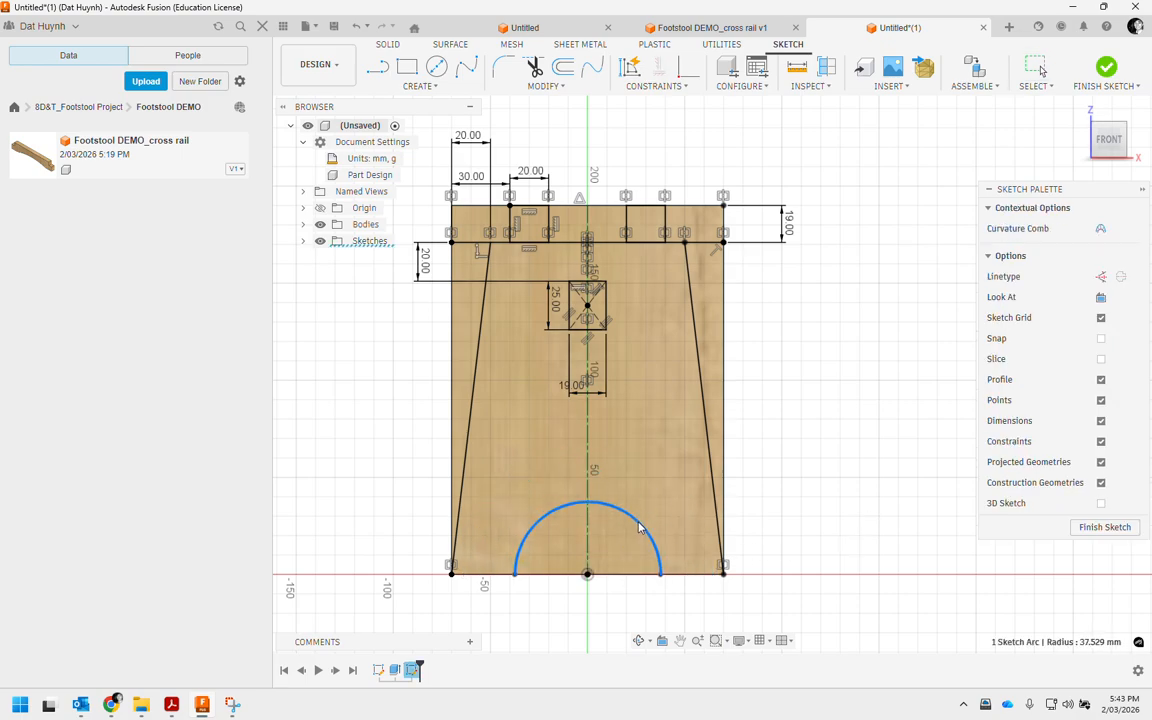
left_click(906, 503)
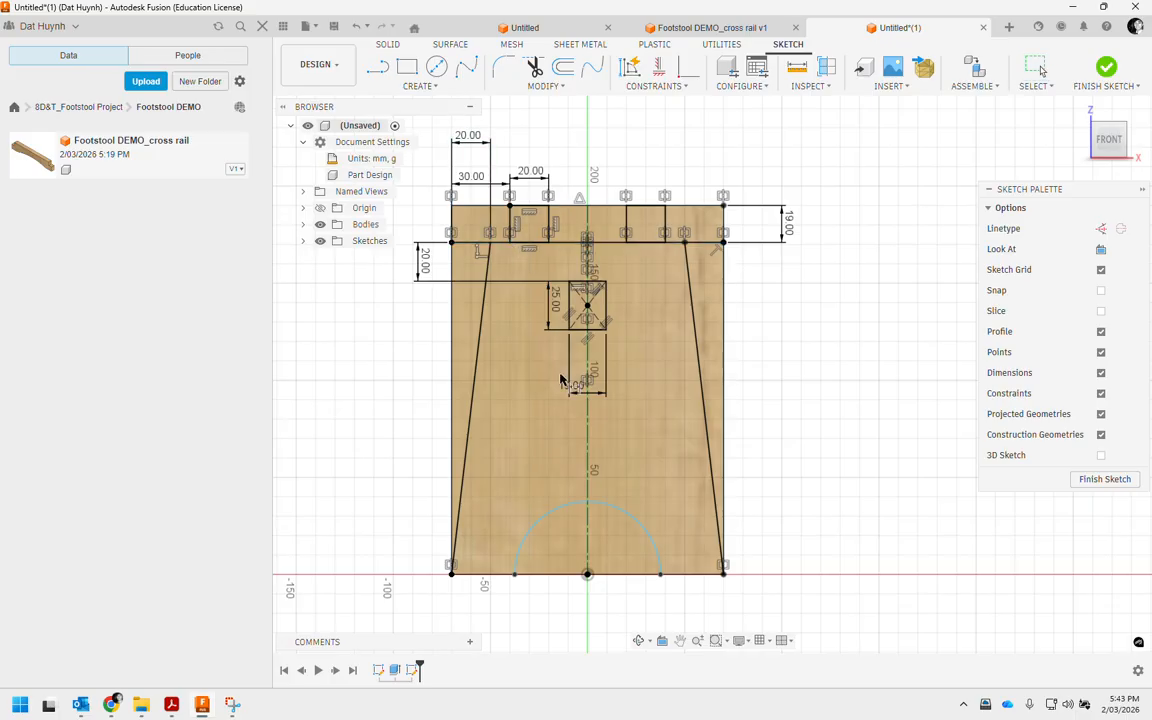
Step: Dimension the bottom arc's radius to 40 mm
key("d")
left_click(632, 510)
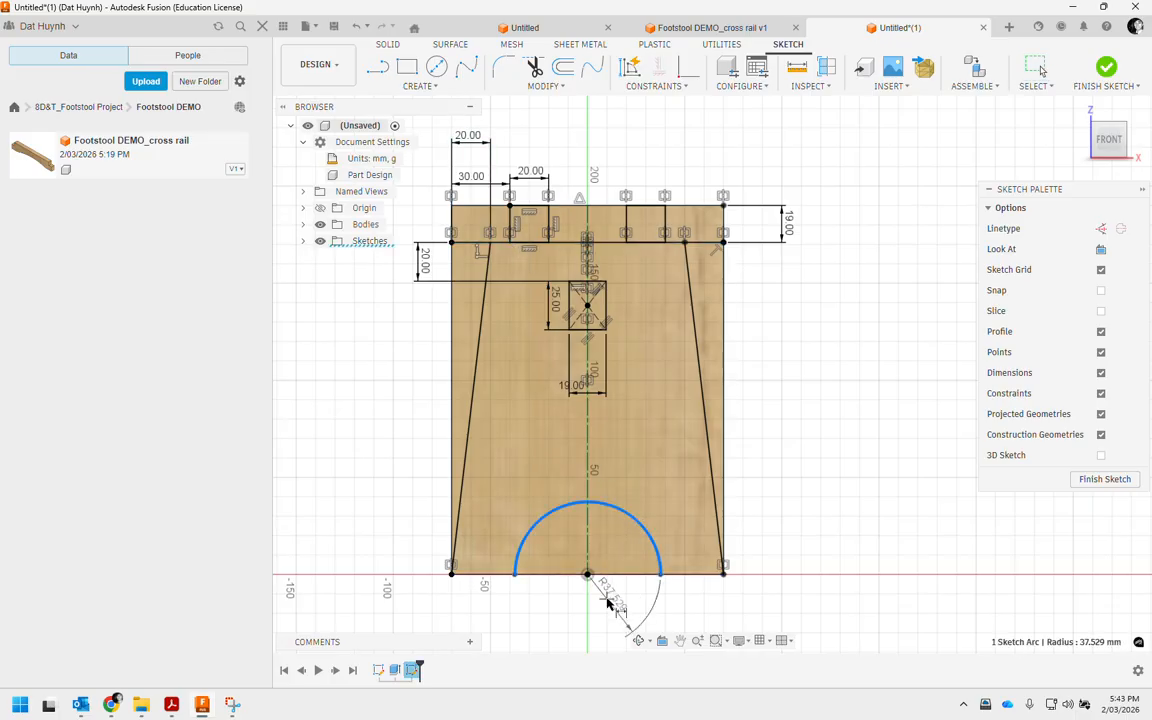
left_click(607, 601)
type("4")
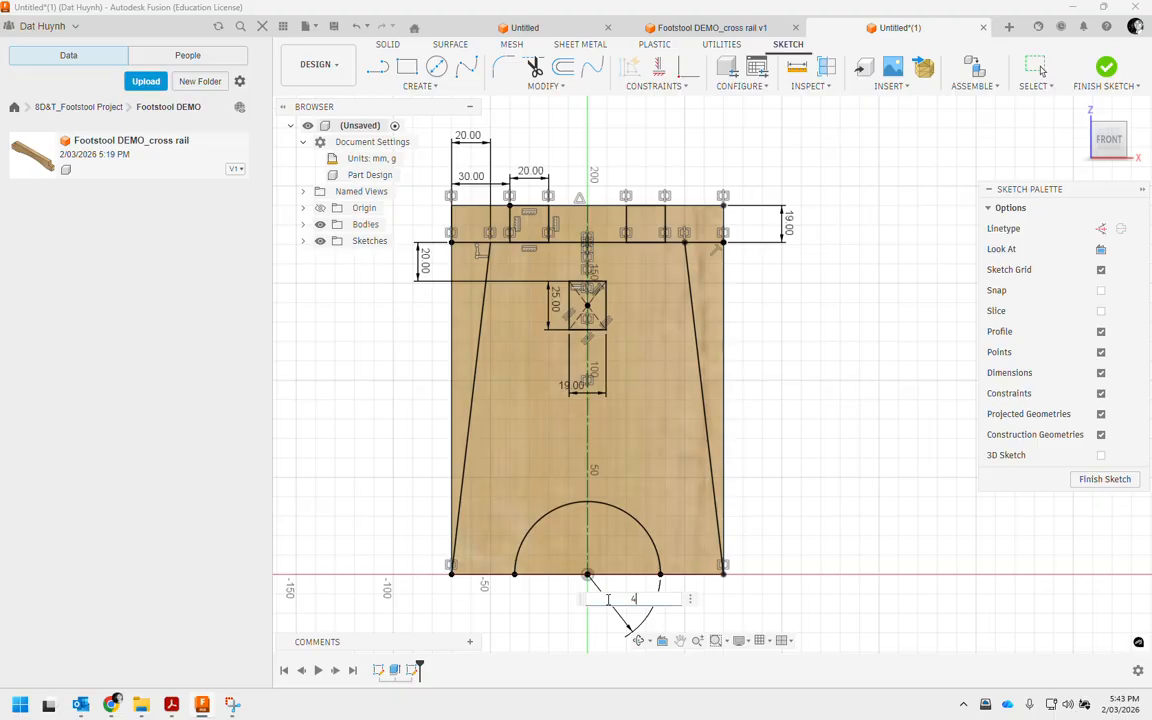
type("0")
key("Return")
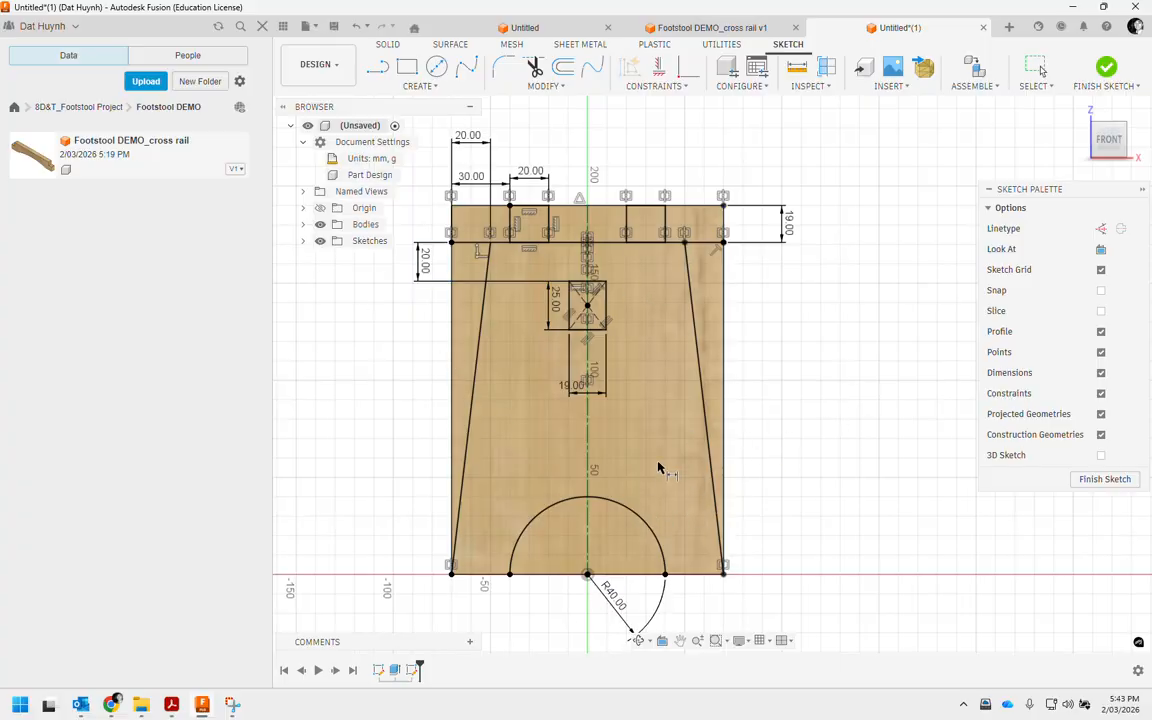
Step: Finish the sketch and extrude-cut the outer side wedges, the top band around both small rectangles, the center rectangle and the bottom semicircle with extent All
left_click(1101, 67)
key("e")
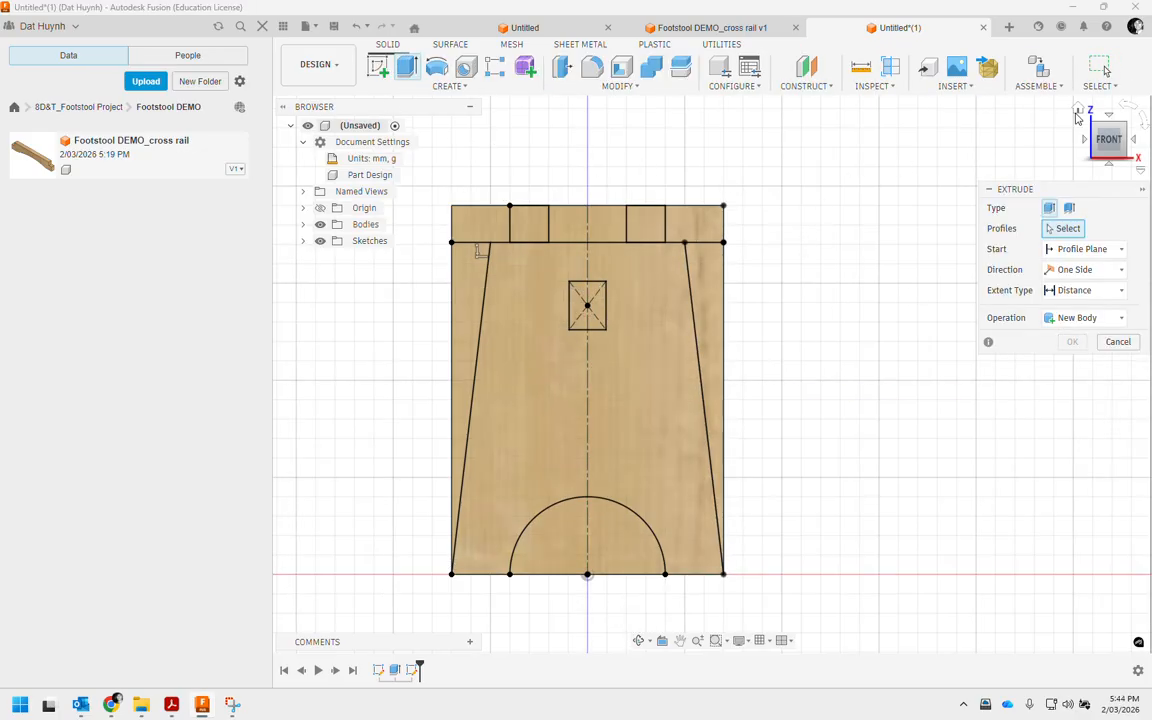
left_click(1076, 115)
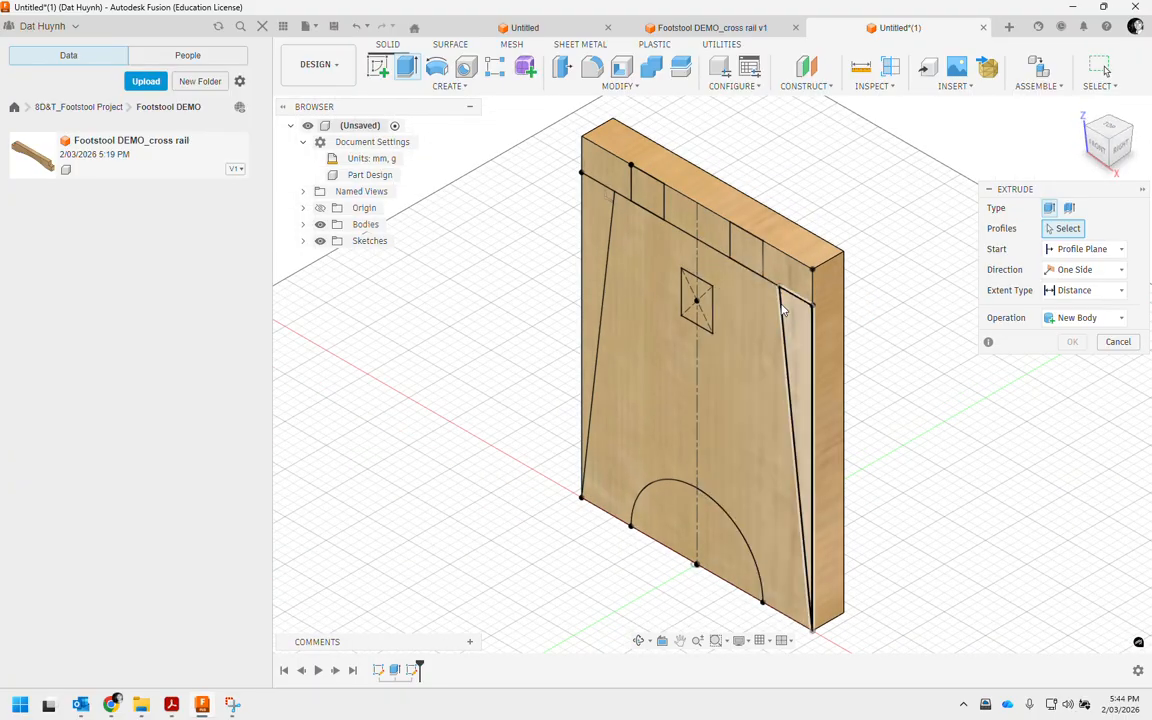
left_click(596, 195)
left_click(607, 166)
left_click(680, 208)
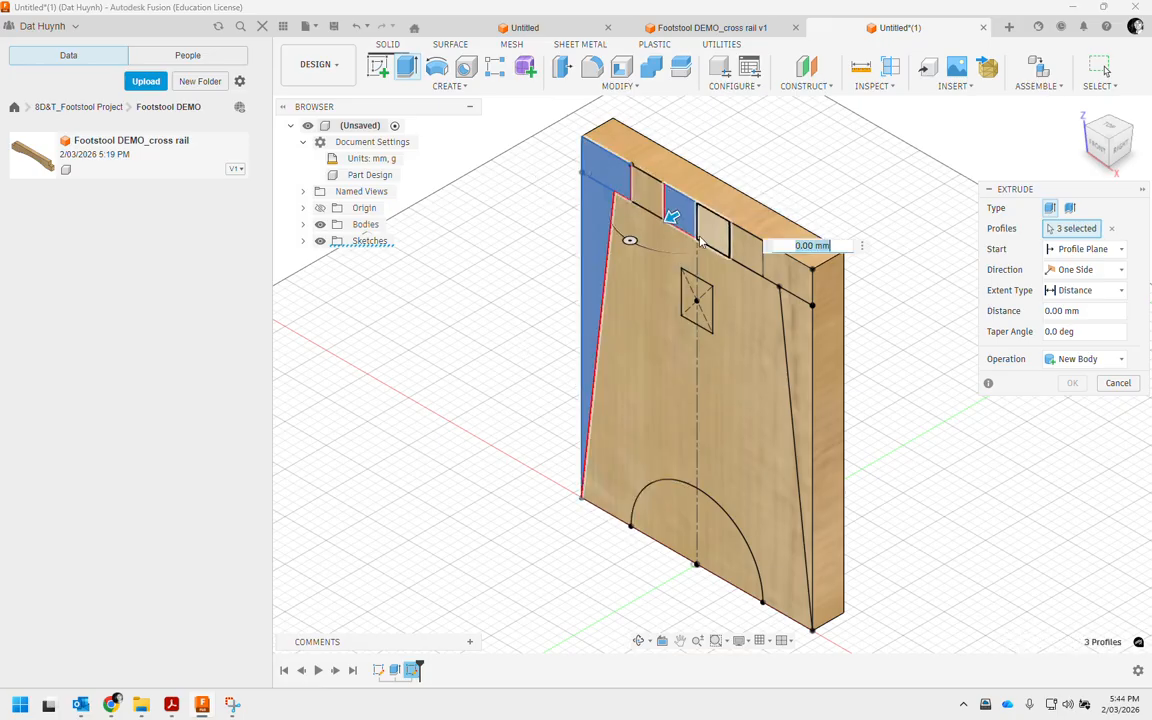
left_click(712, 222)
left_click(785, 268)
left_click(797, 420)
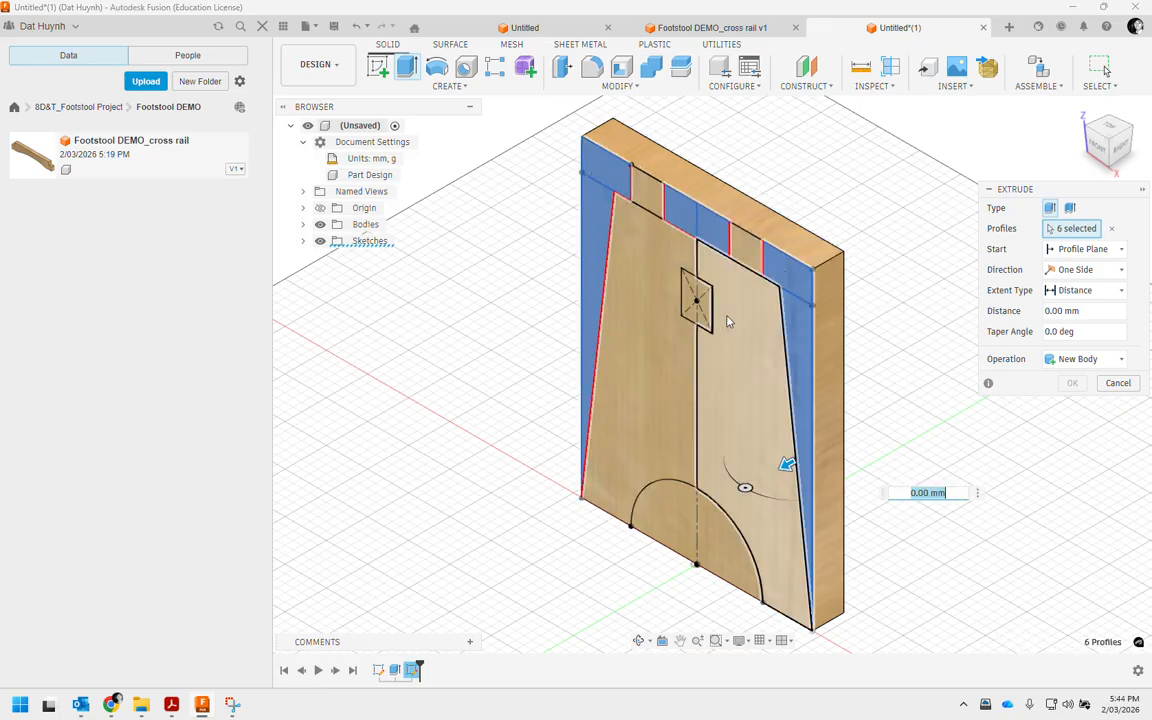
left_click(705, 316)
left_click(688, 298)
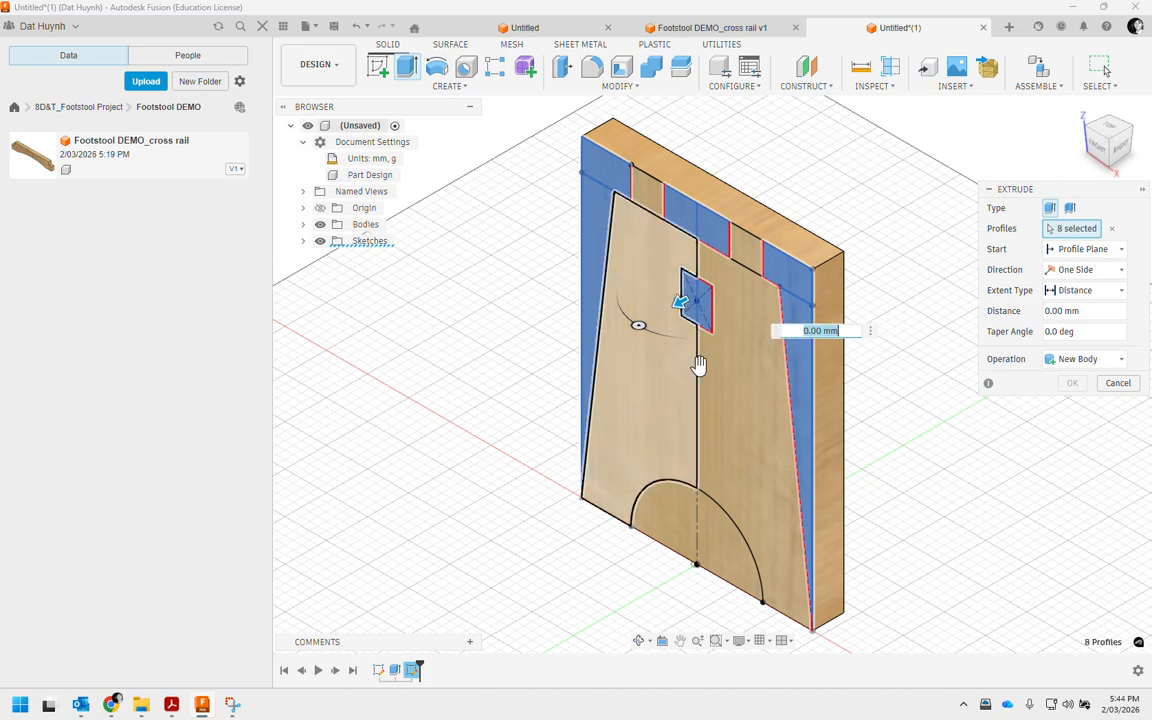
left_click(733, 519)
left_click(650, 515)
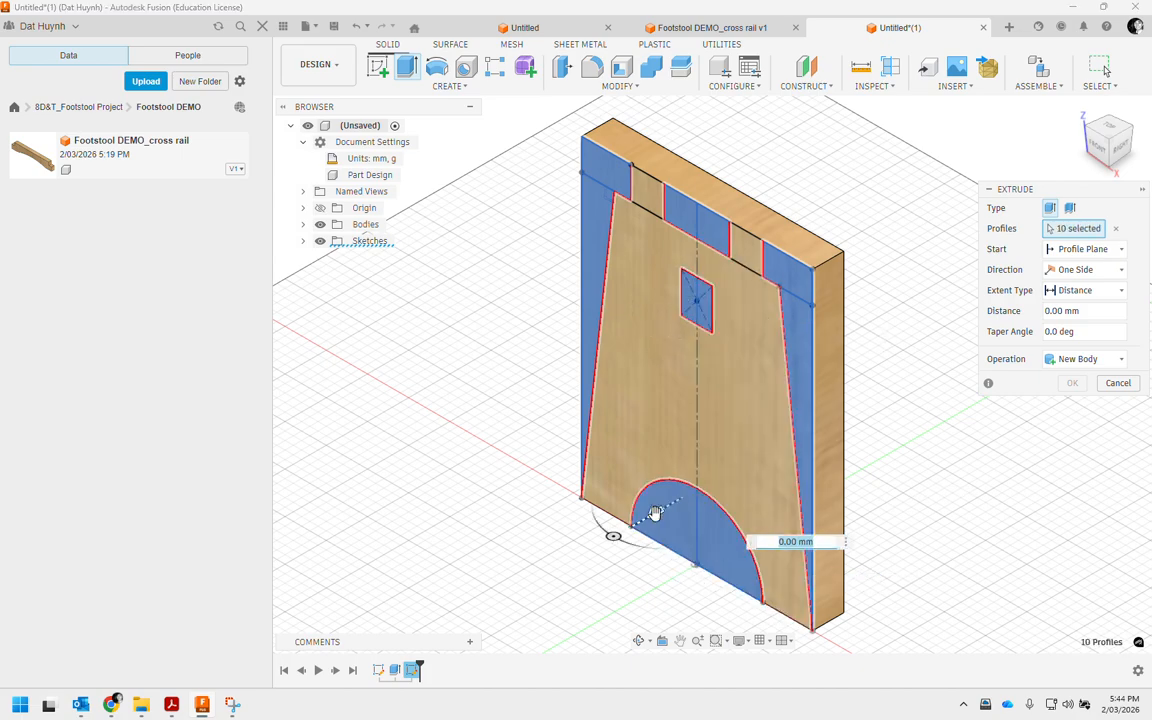
left_click_drag(700, 496, 828, 408)
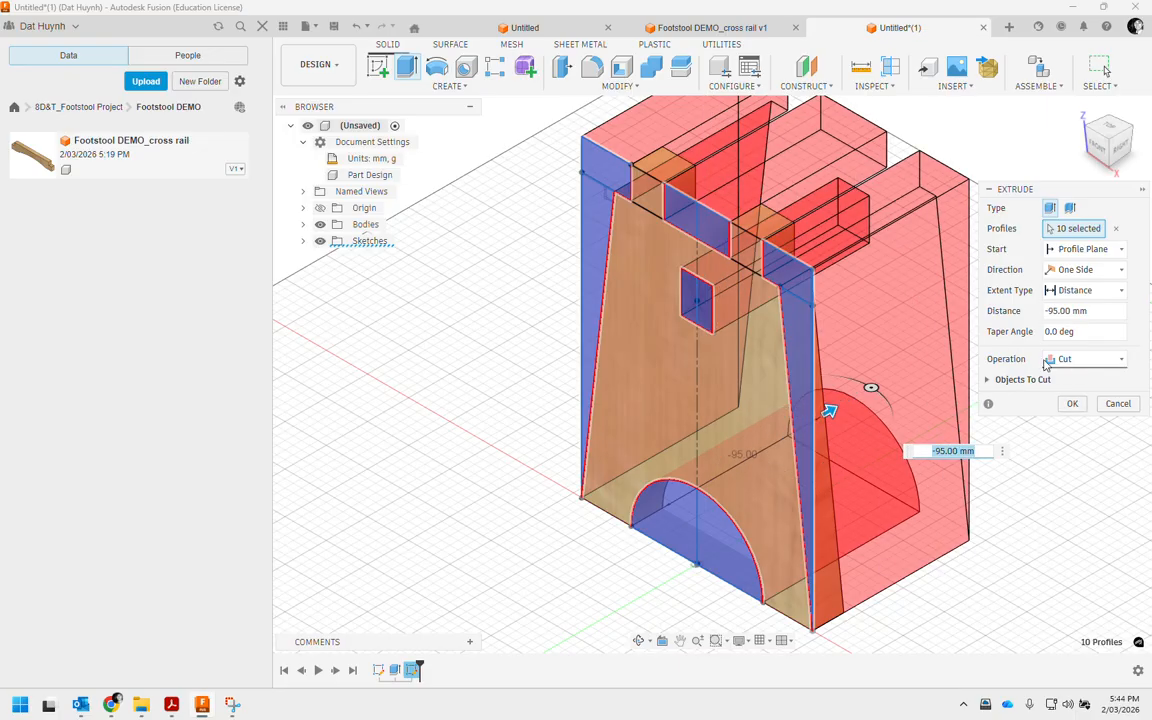
left_click(1097, 290)
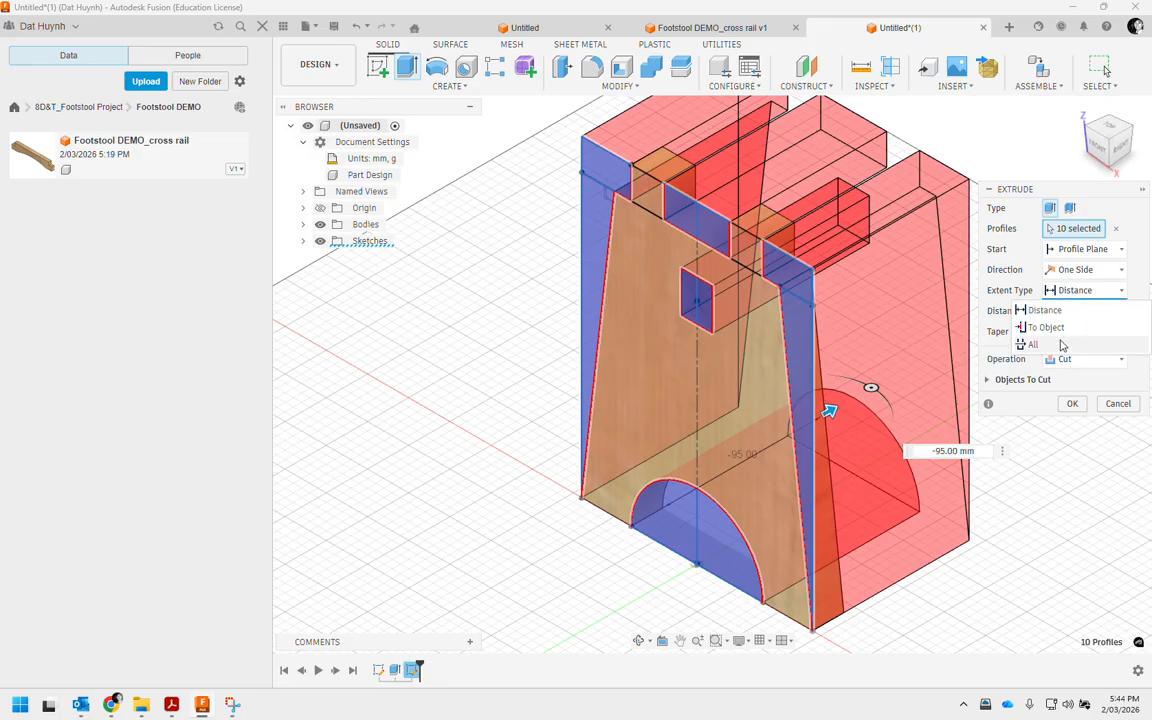
left_click(1052, 342)
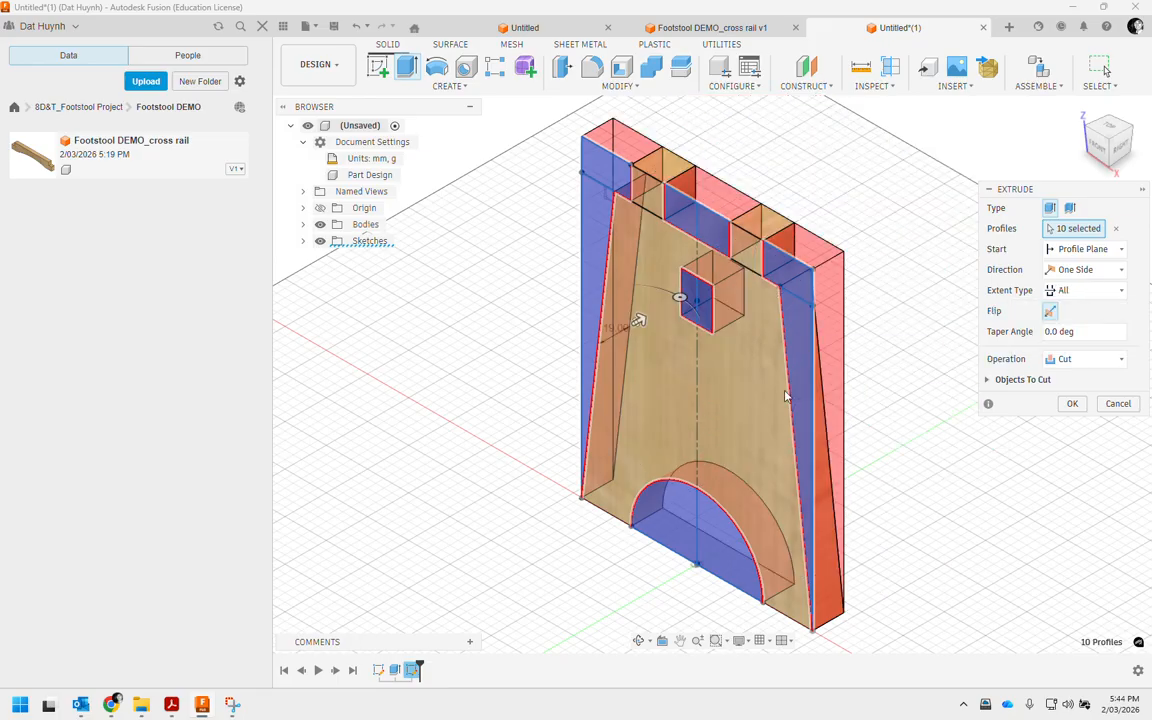
left_click(1072, 404)
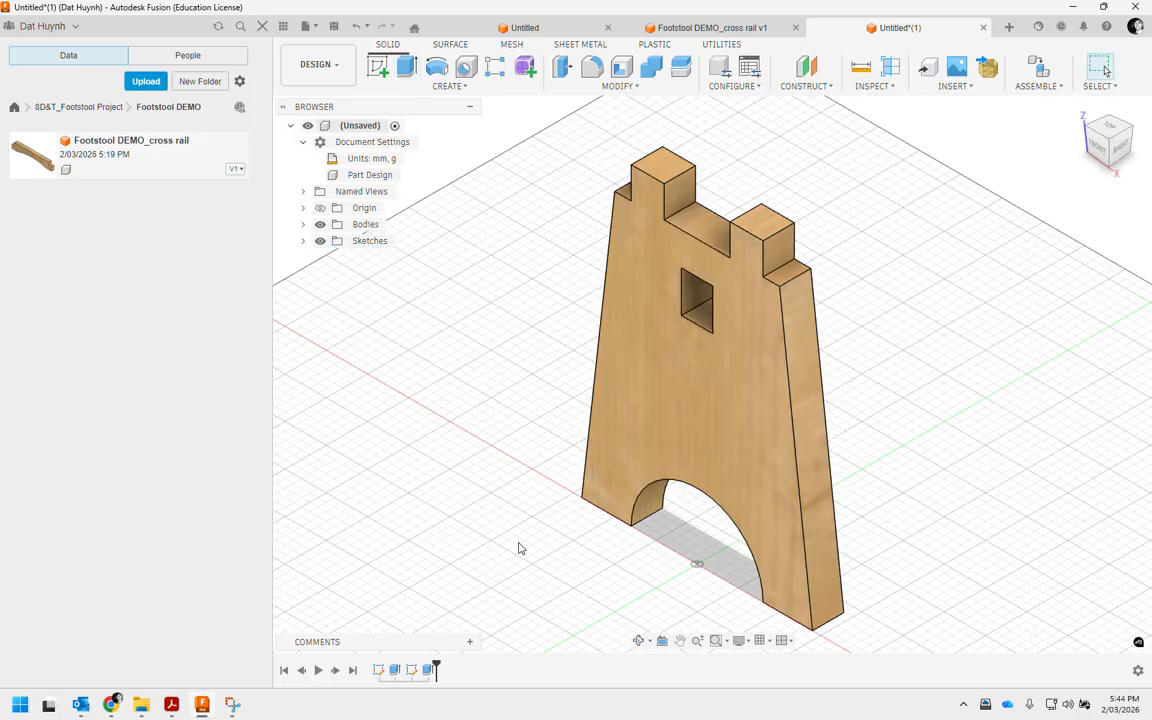
Step: Replay the design timeline and inspect the cut footstool part and its first sketch from different angles
middle_click_drag(956, 514, 900, 475, "shift")
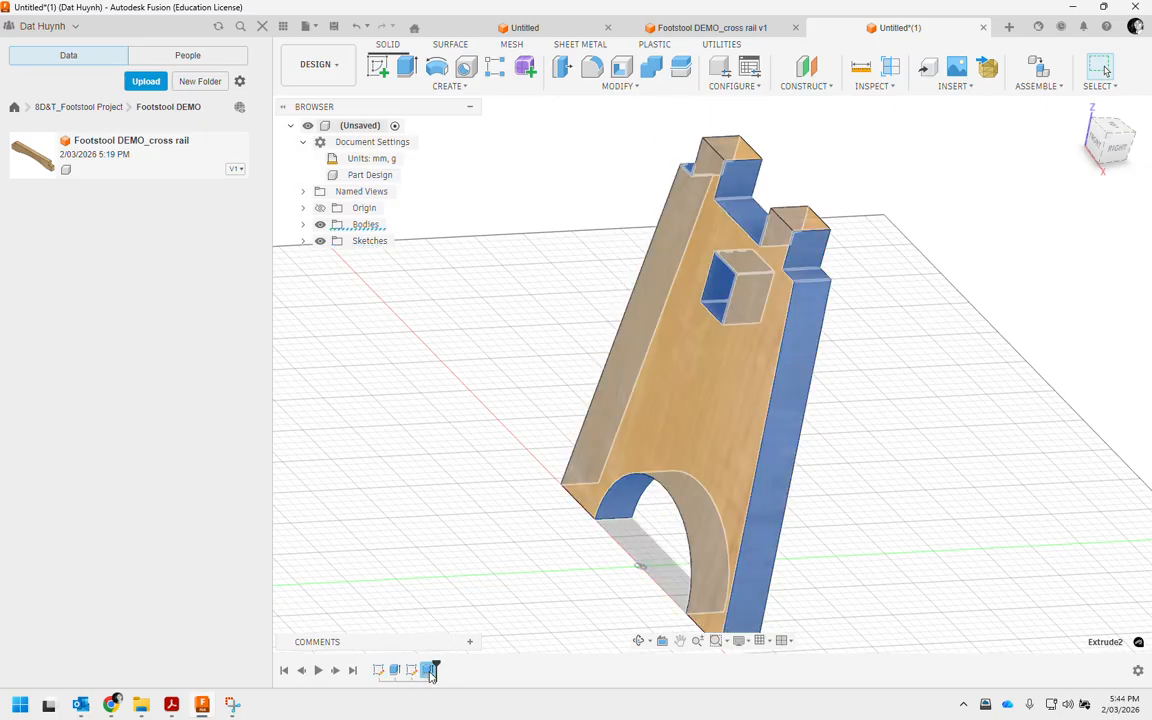
left_click(320, 670)
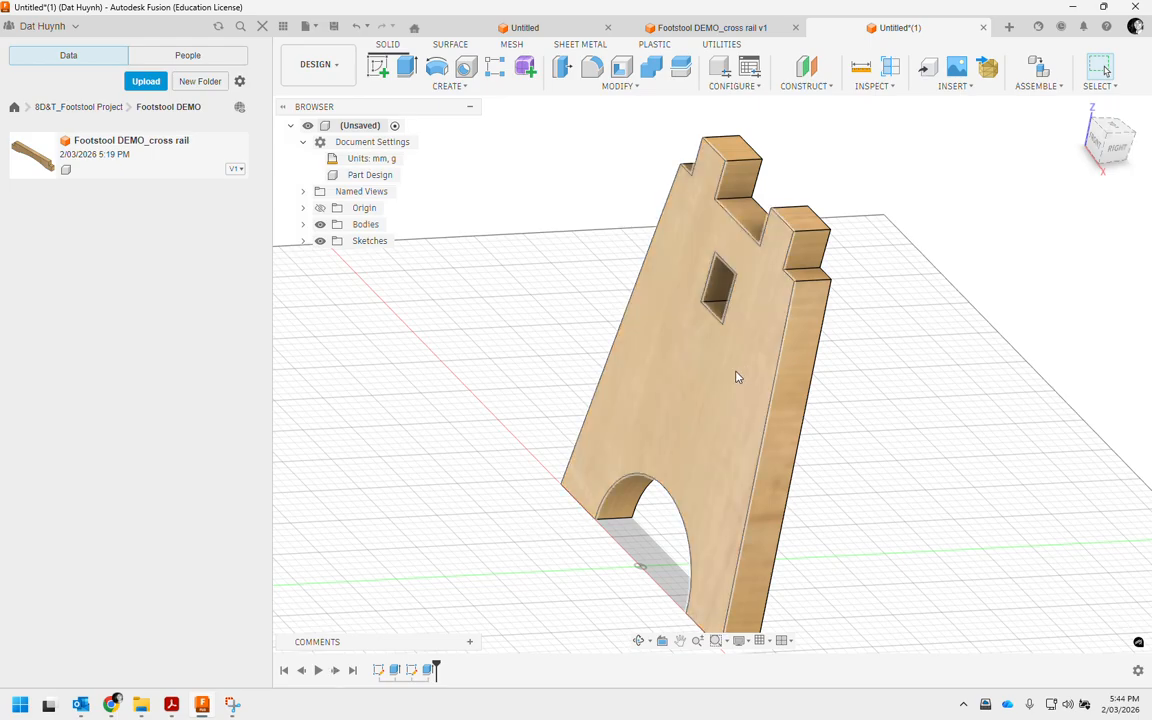
middle_click_drag(472, 516, 498, 506, "shift")
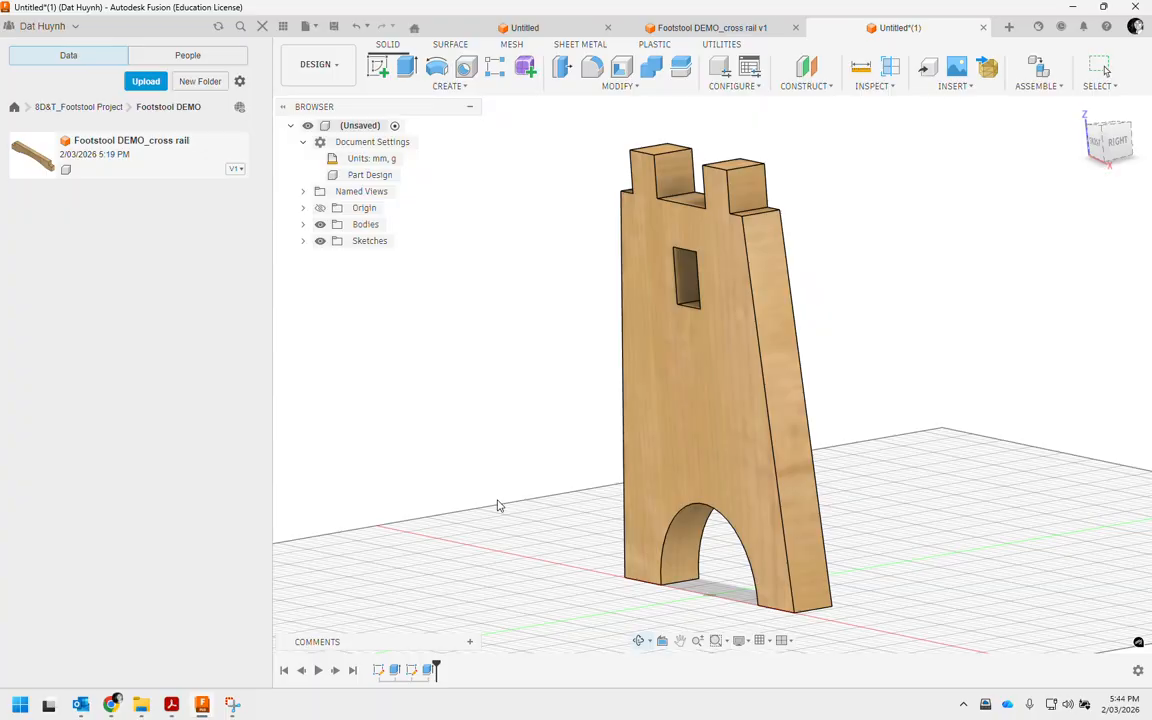
left_click(379, 670)
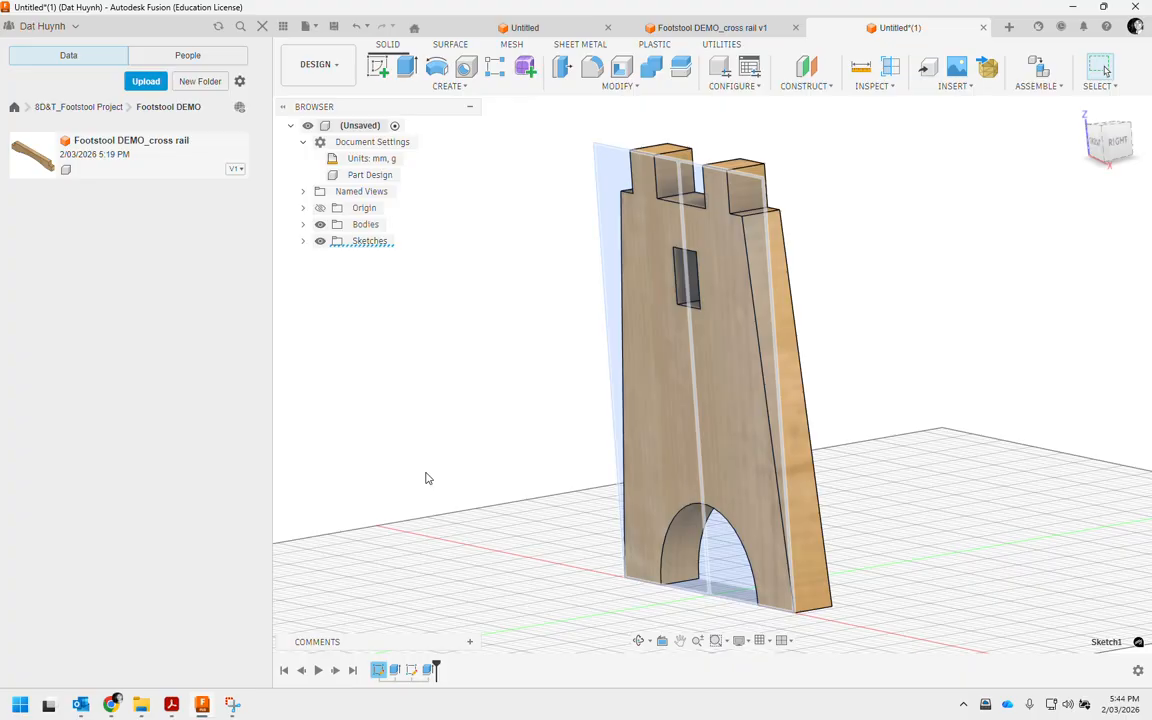
left_click(489, 411)
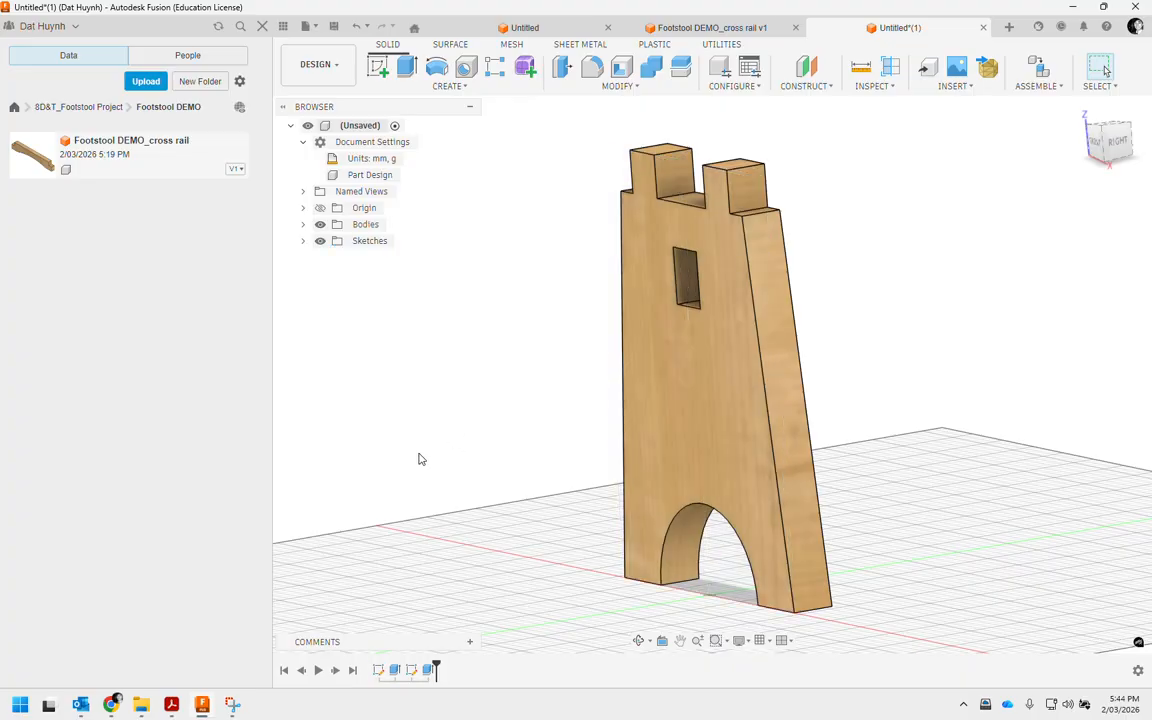